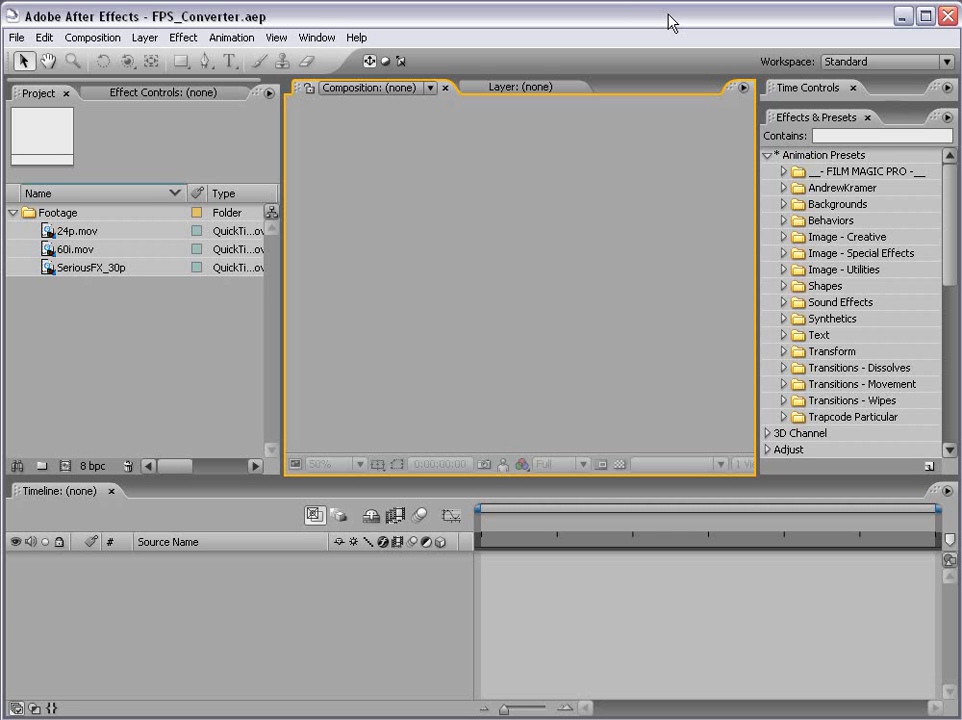
# Step: Inspect the properties of the 24p.mov, 60i.mov and SeriousFX_30p clips in the Footage folder
pyautogui.moveTo(129, 335); pyautogui.dragTo(40, 236)
pyautogui.click(110, 322)
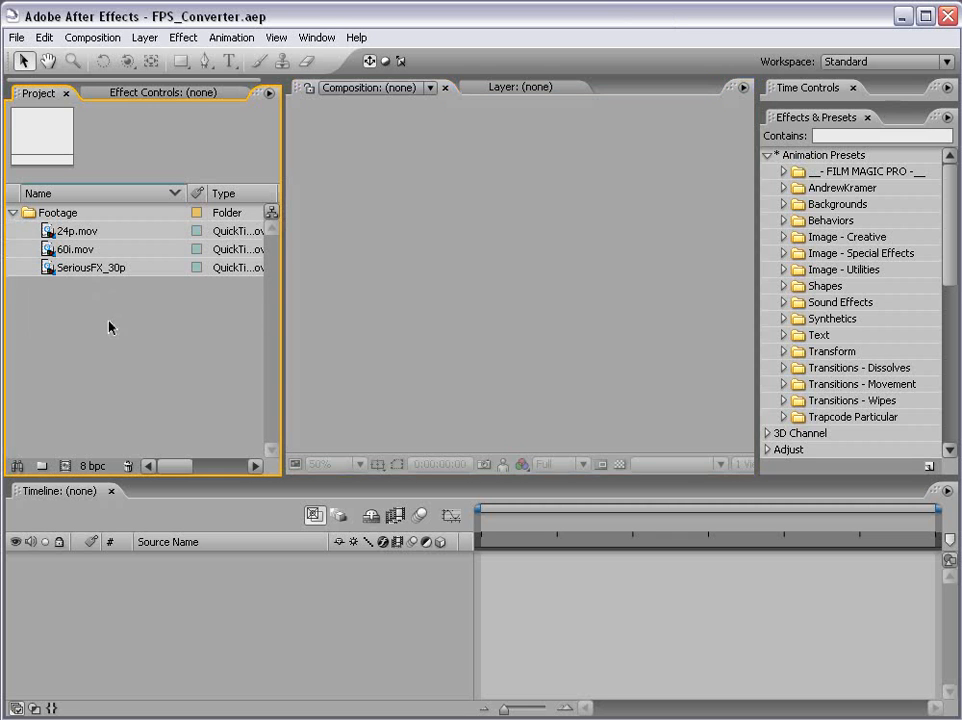
pyautogui.click(78, 231)
pyautogui.click(75, 252)
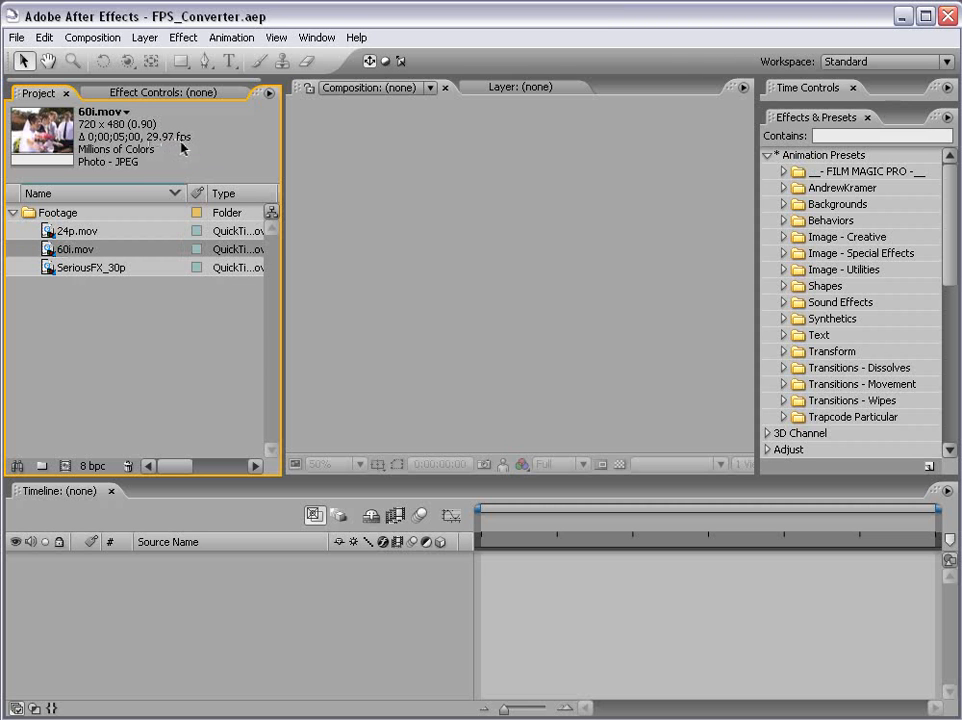
pyautogui.click(80, 269)
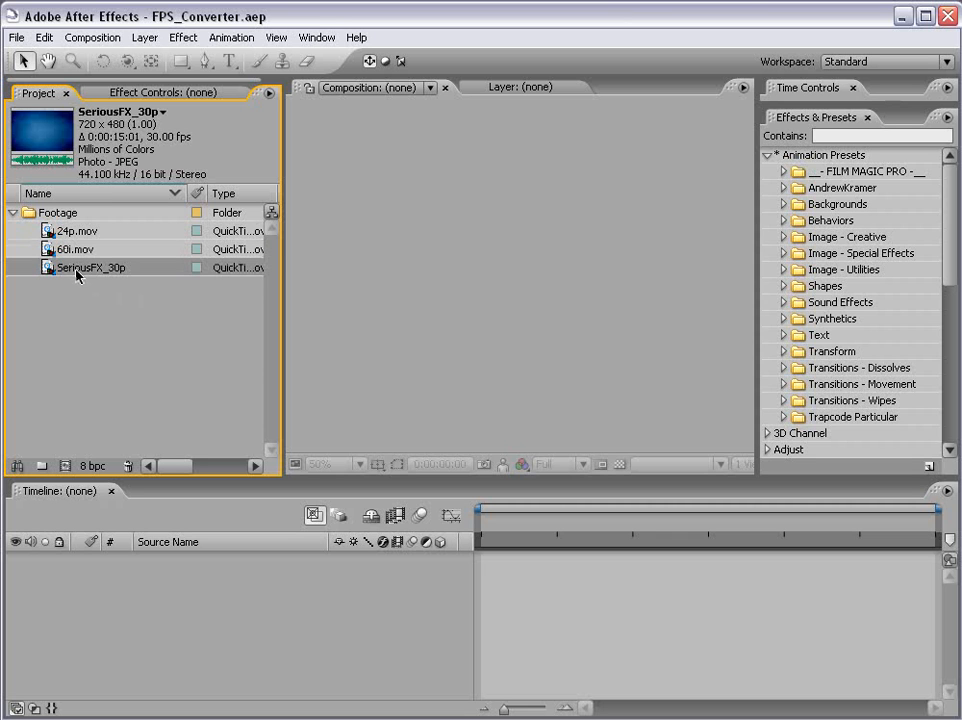
pyautogui.click(164, 339)
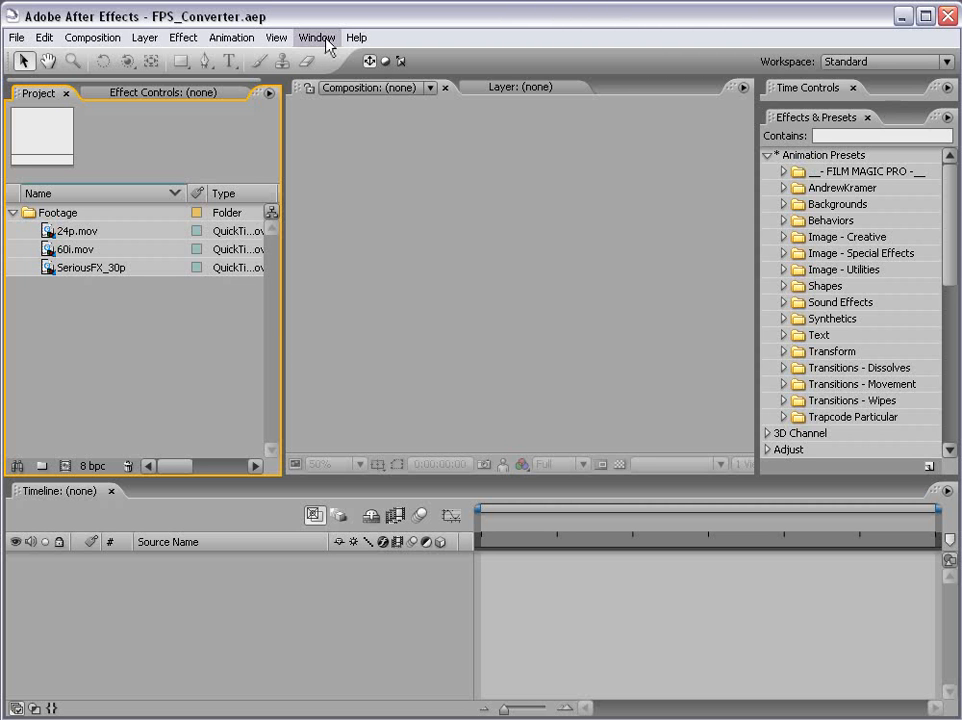
# Step: Switch to Firefox and read the film and television section of Wikipedia's Frame rate article, returning to After Effects when finished
pyautogui.hotkey('alt', 'Tab')
pyautogui.moveTo(325, 79); pyautogui.dragTo(288, 46)
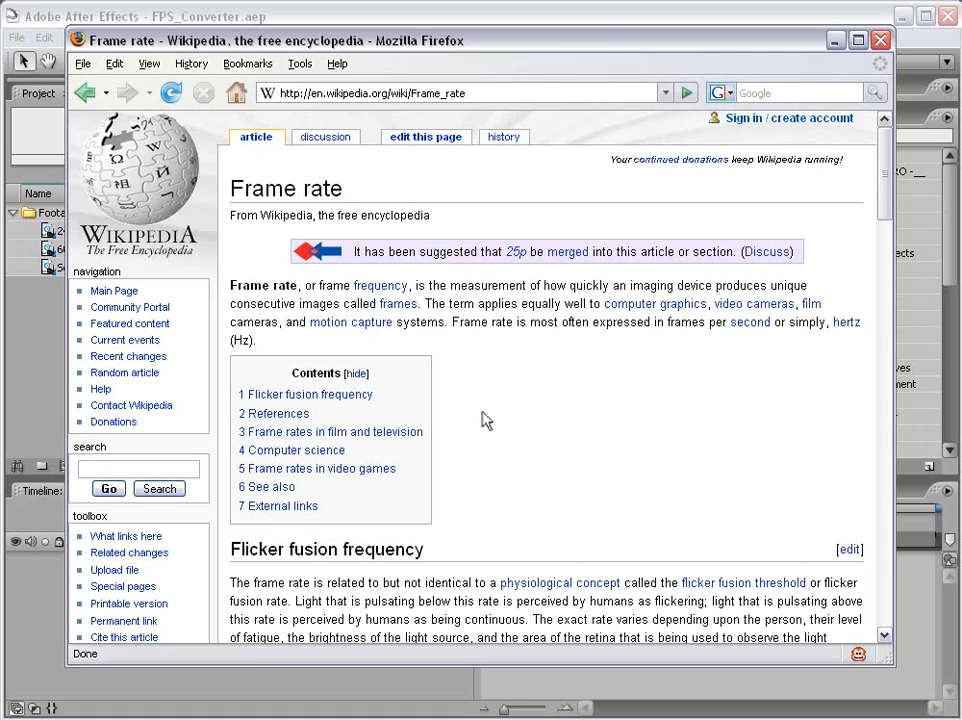
pyautogui.scroll(-15, 462, 537)
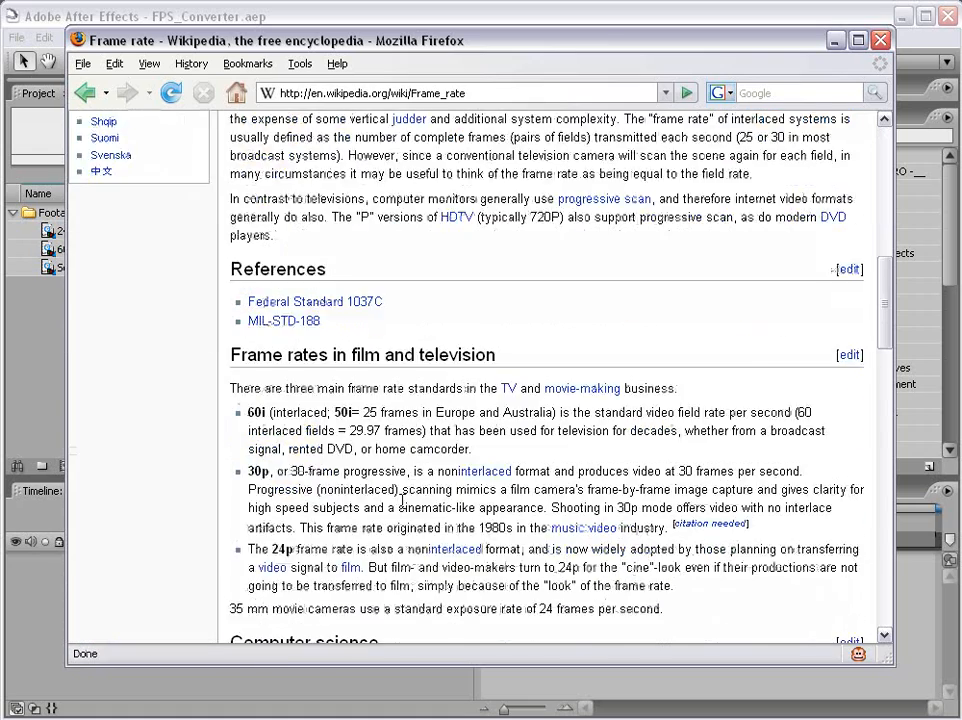
pyautogui.scroll(1, 309, 325)
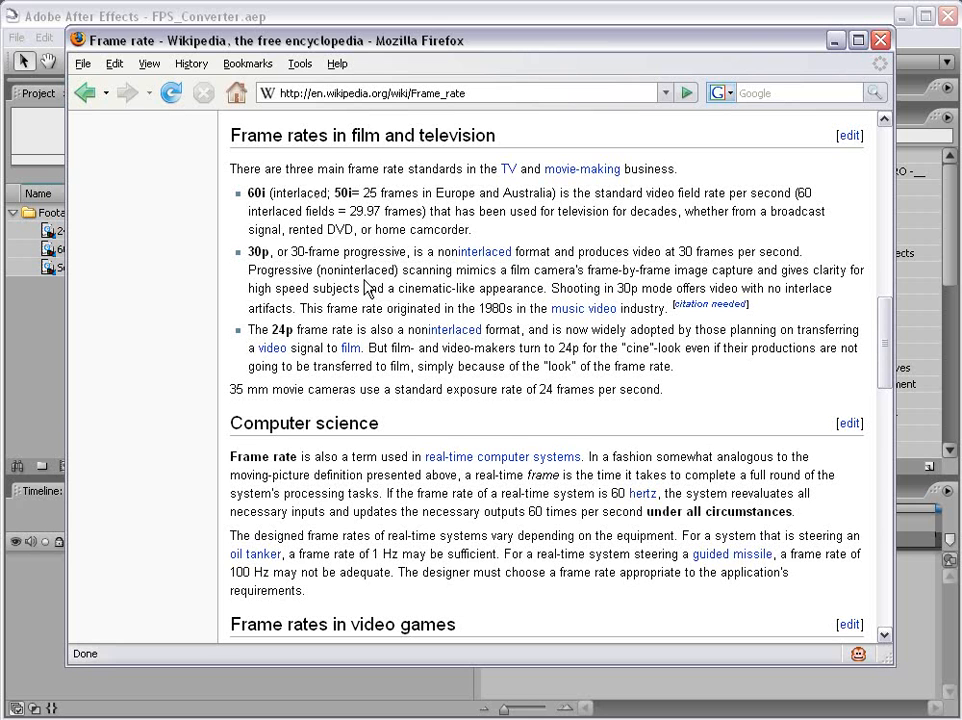
pyautogui.click(148, 14)
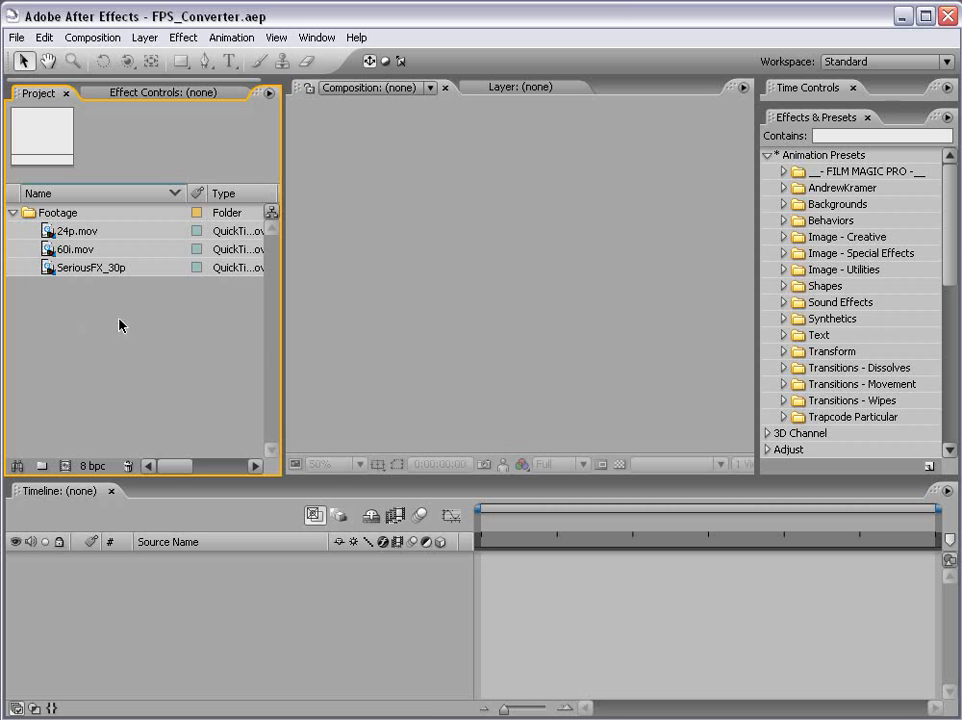
# Step: Open 60i.mov in the footage viewer, play it and scrub through it, then close the viewer
pyautogui.doubleClick(75, 249)
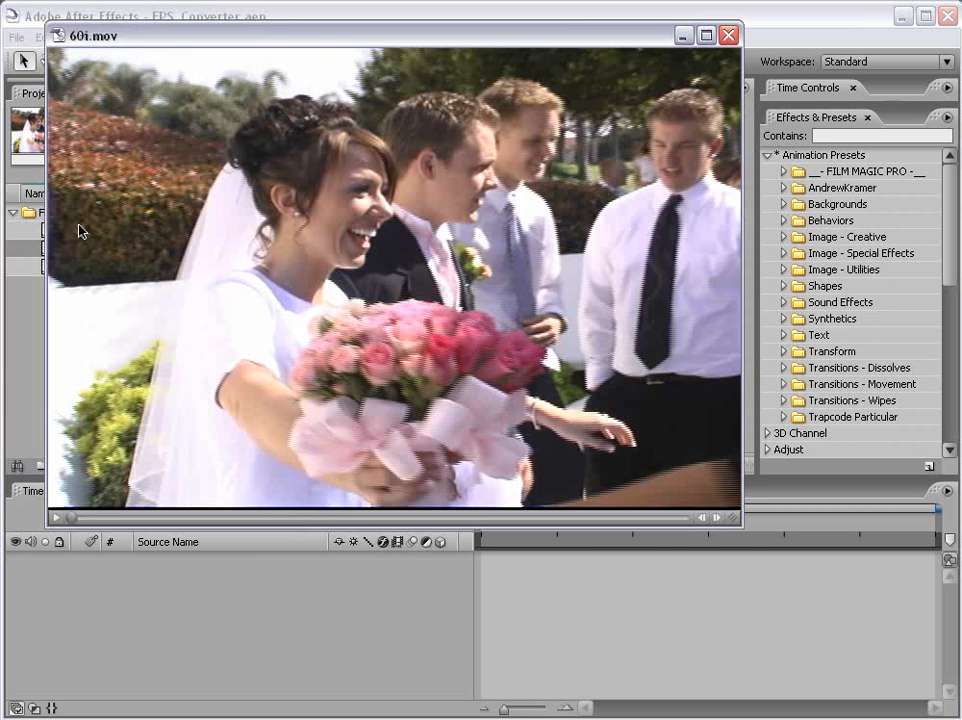
pyautogui.moveTo(301, 50); pyautogui.dragTo(311, 107)
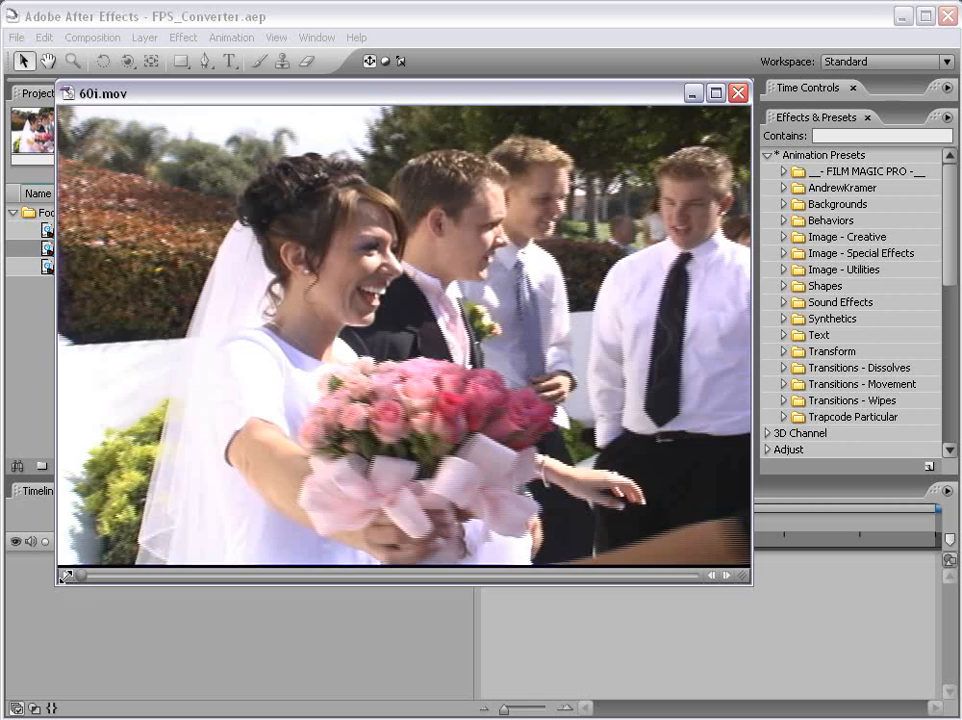
pyautogui.click(66, 576)
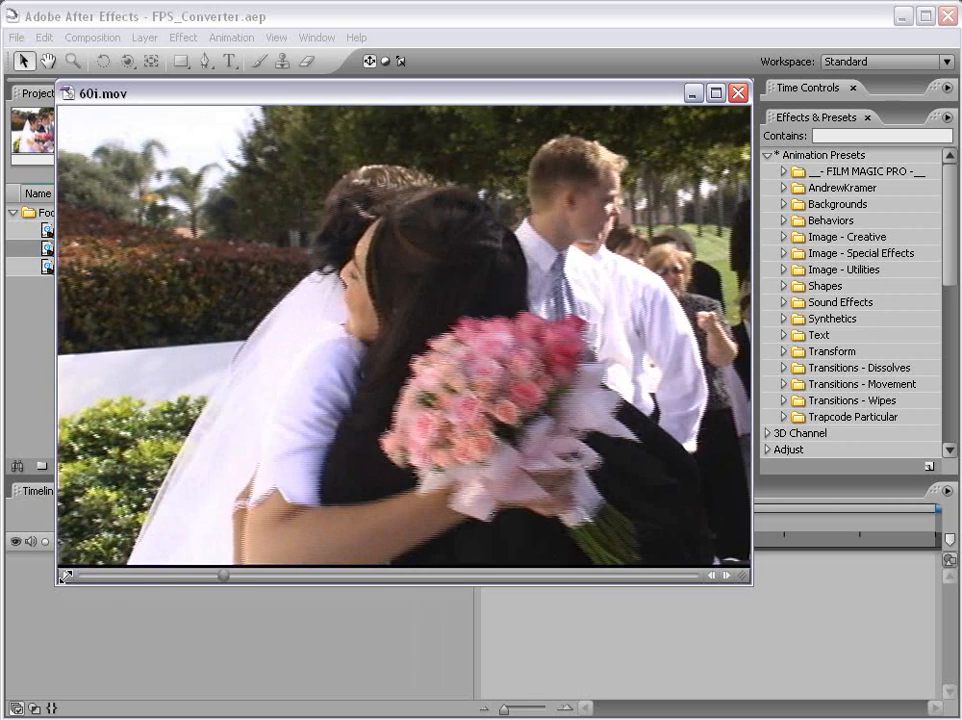
pyautogui.moveTo(224, 575); pyautogui.dragTo(624, 568)
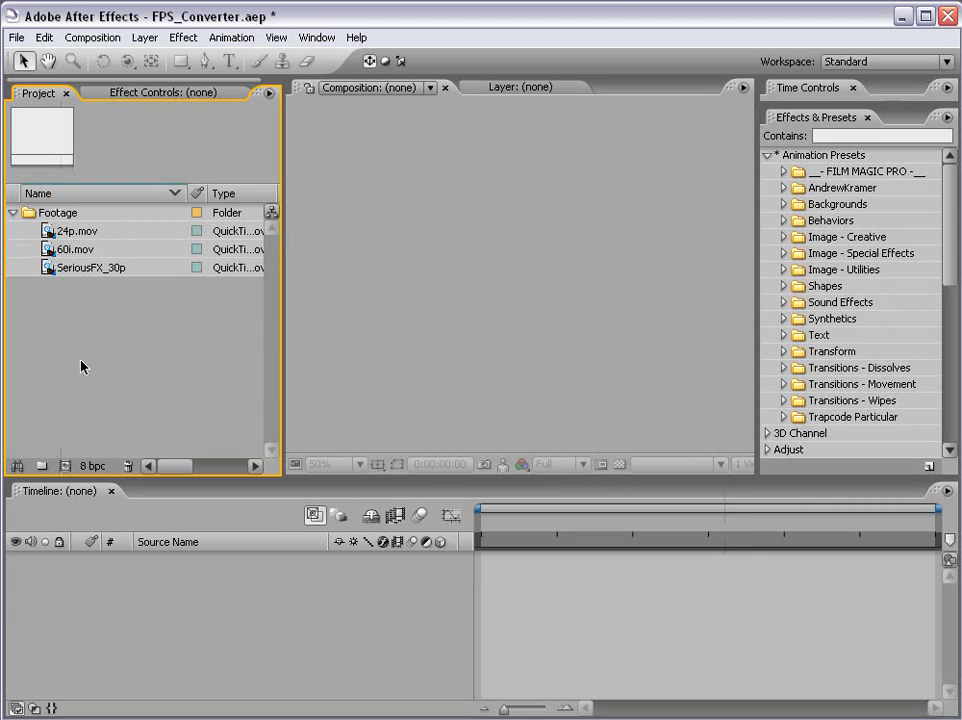
# Step: Open the main footage interpretation for 60i.mov and conform its frame rate to 23.976 fps
pyautogui.rightClick(68, 251)
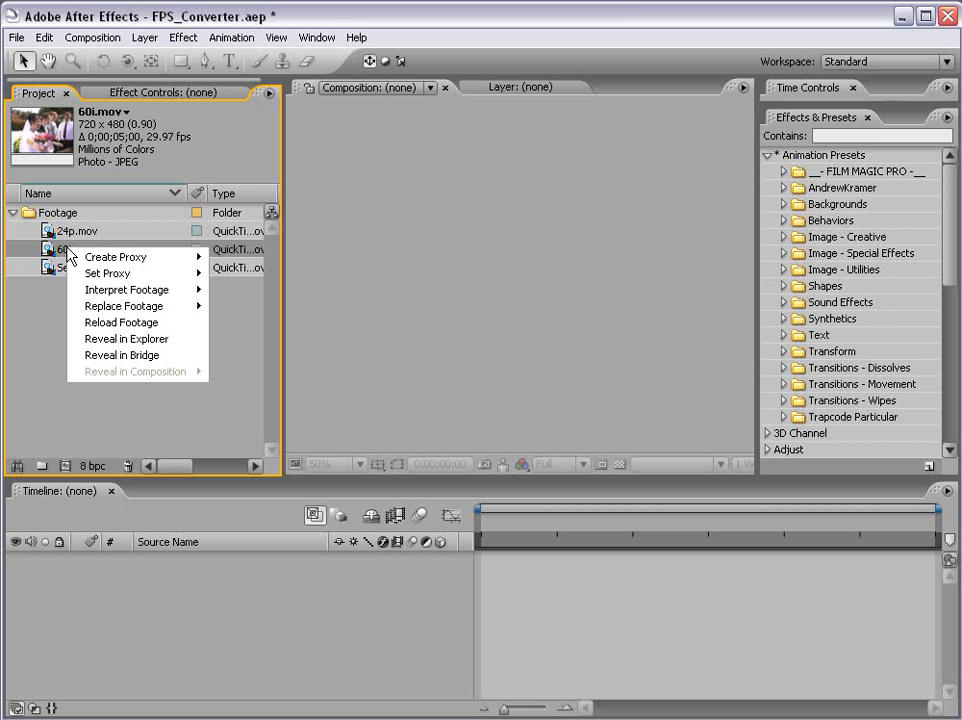
pyautogui.moveTo(135, 292)
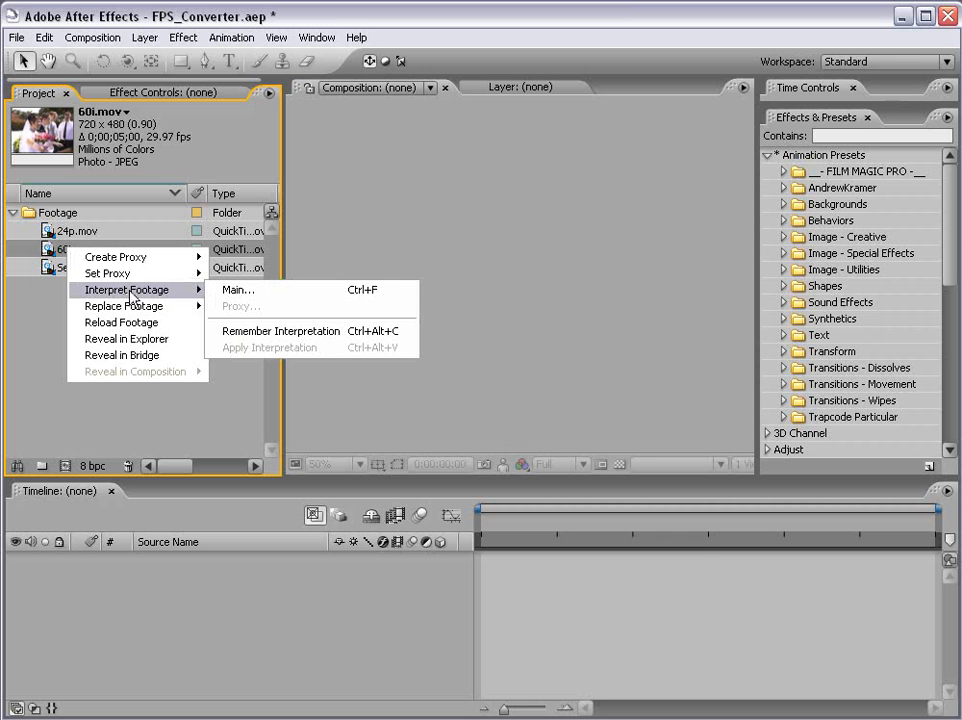
pyautogui.click(237, 291)
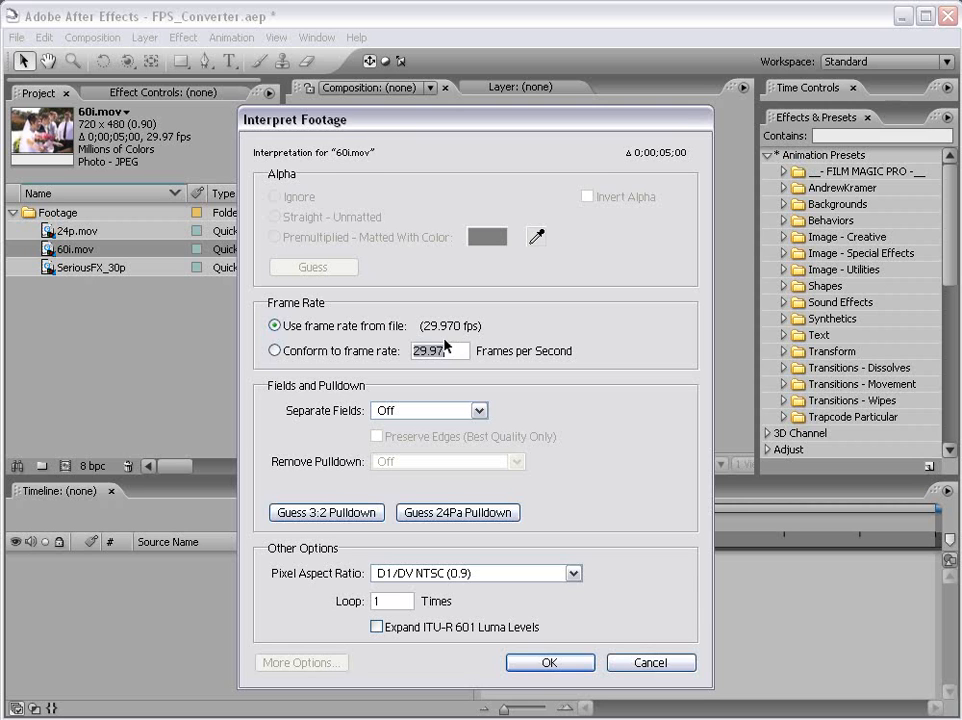
pyautogui.click(275, 351)
pyautogui.write('2')
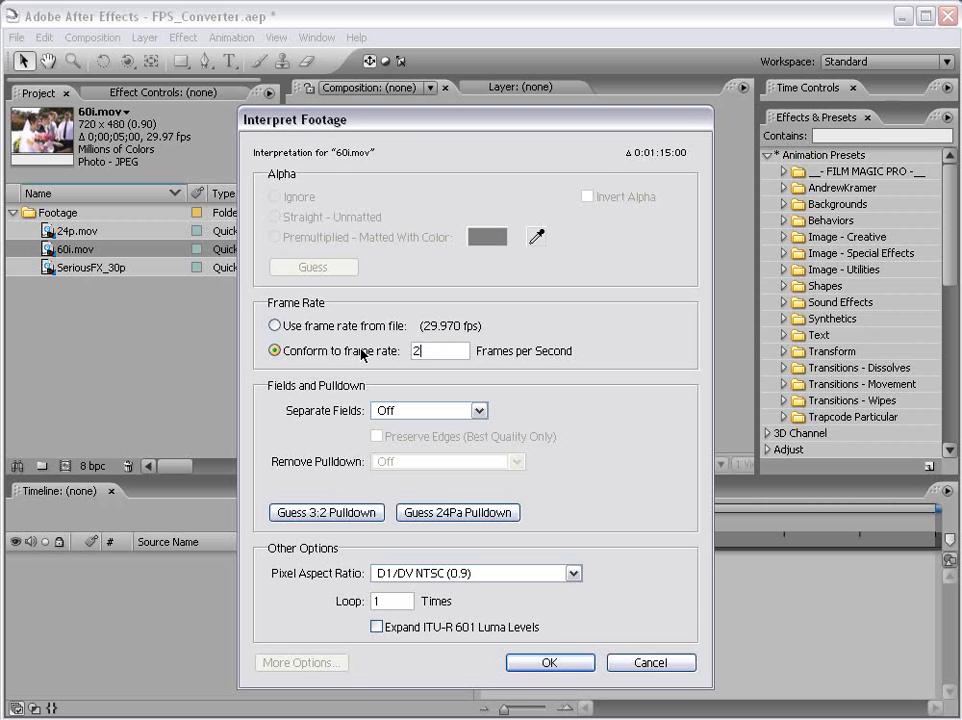
pyautogui.write('3.976')
# Step: Separate the 60i.mov fields as Lower Field First with Preserve Edges enabled and accept the interpretation
pyautogui.click(380, 411)
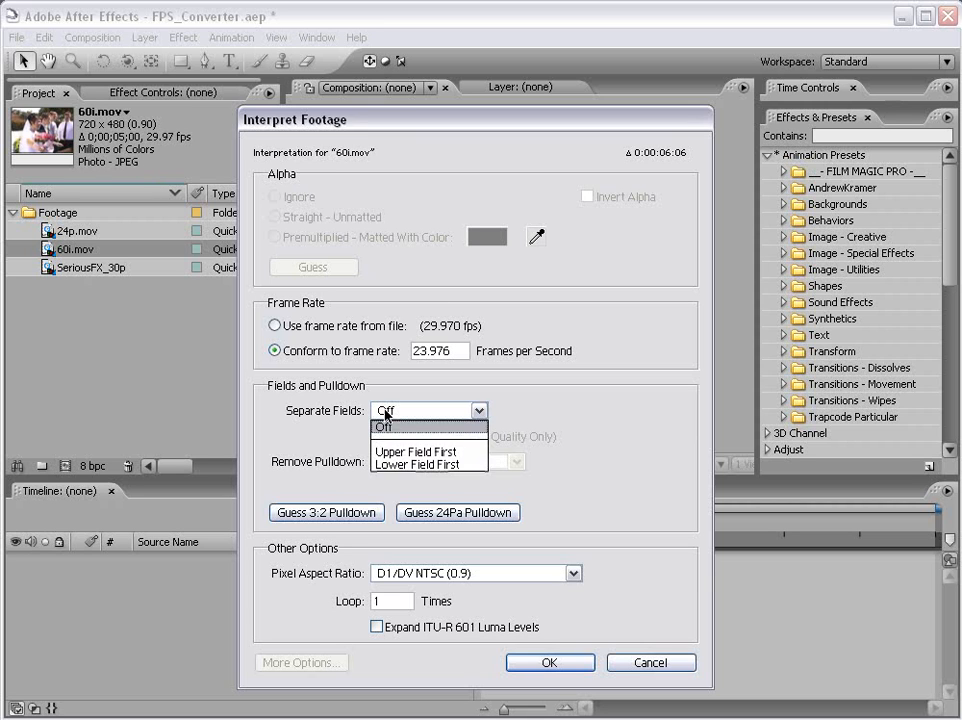
pyautogui.click(425, 465)
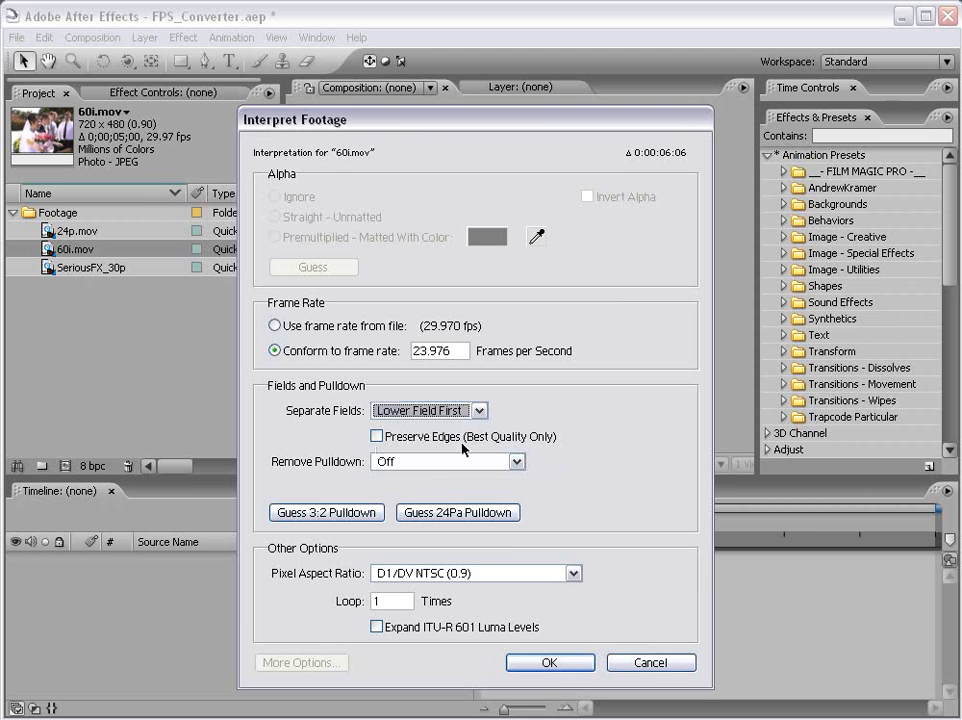
pyautogui.click(378, 437)
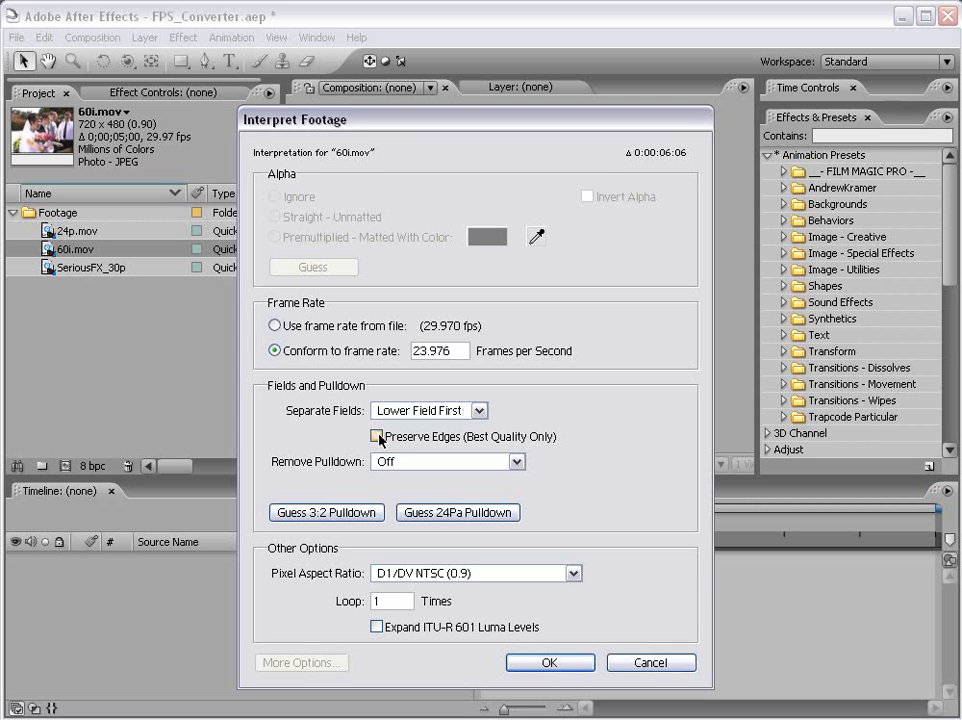
pyautogui.click(550, 665)
# Step: Check the reinterpreted 60i.mov clip's properties and create a new composition from it
pyautogui.click(86, 254)
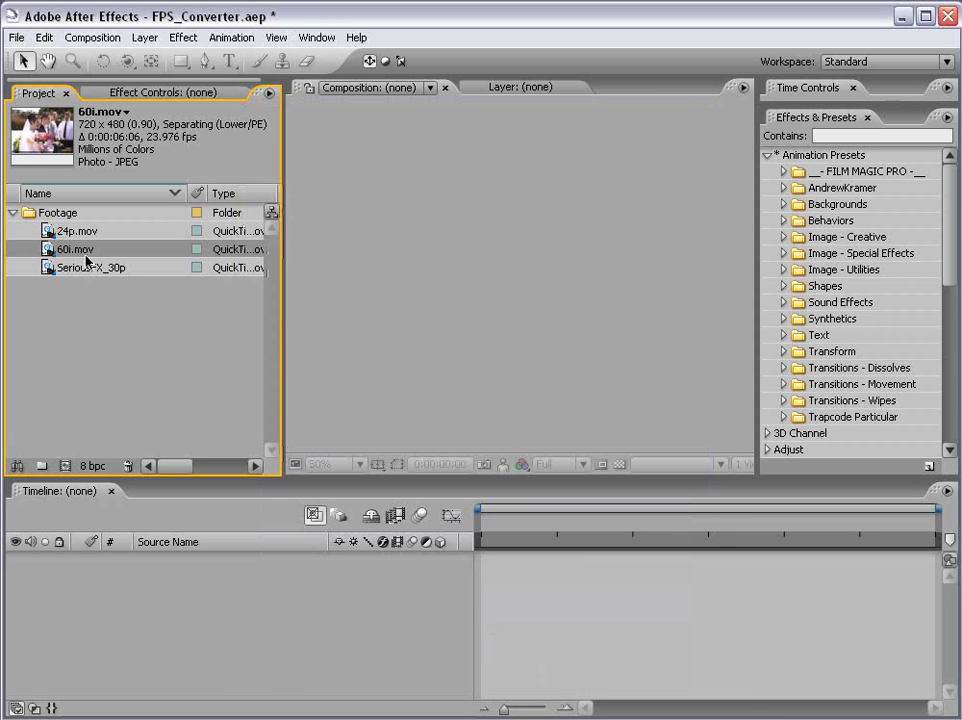
pyautogui.click(135, 318)
pyautogui.click(69, 251)
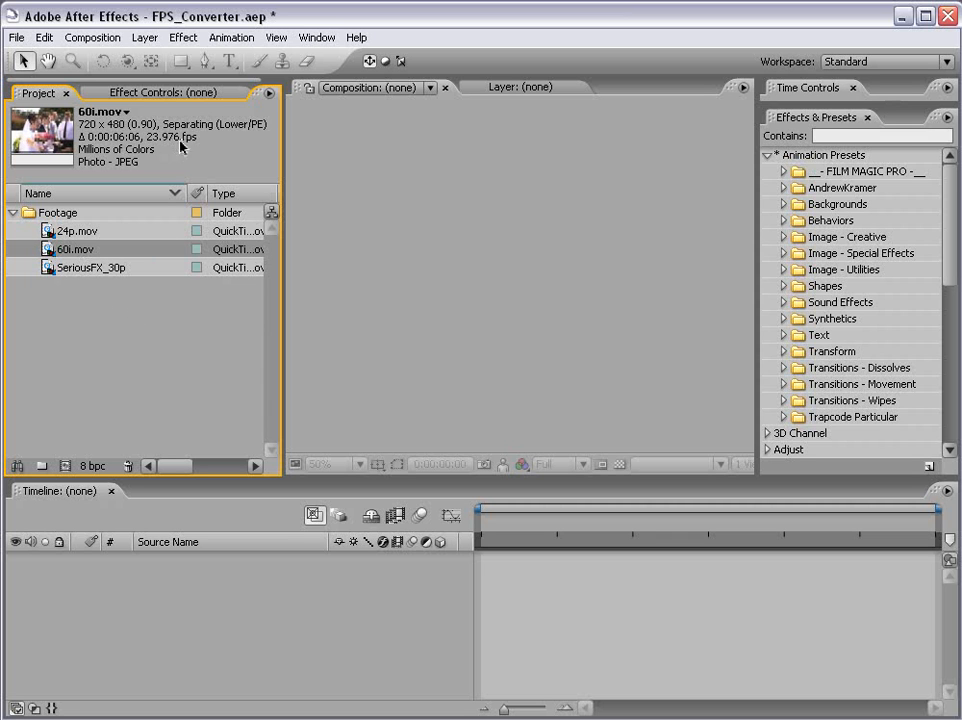
pyautogui.click(84, 313)
pyautogui.moveTo(47, 251); pyautogui.dragTo(68, 470)
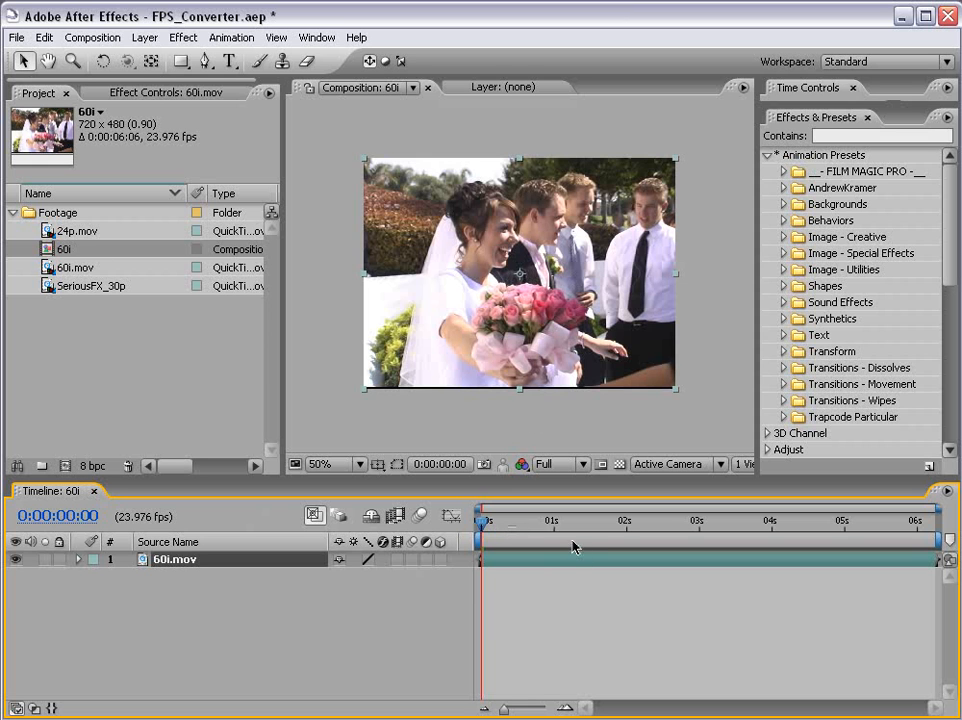
# Step: Review the 60i composition's settings and render a RAM preview of its timeline
pyautogui.click(90, 37)
pyautogui.click(105, 82)
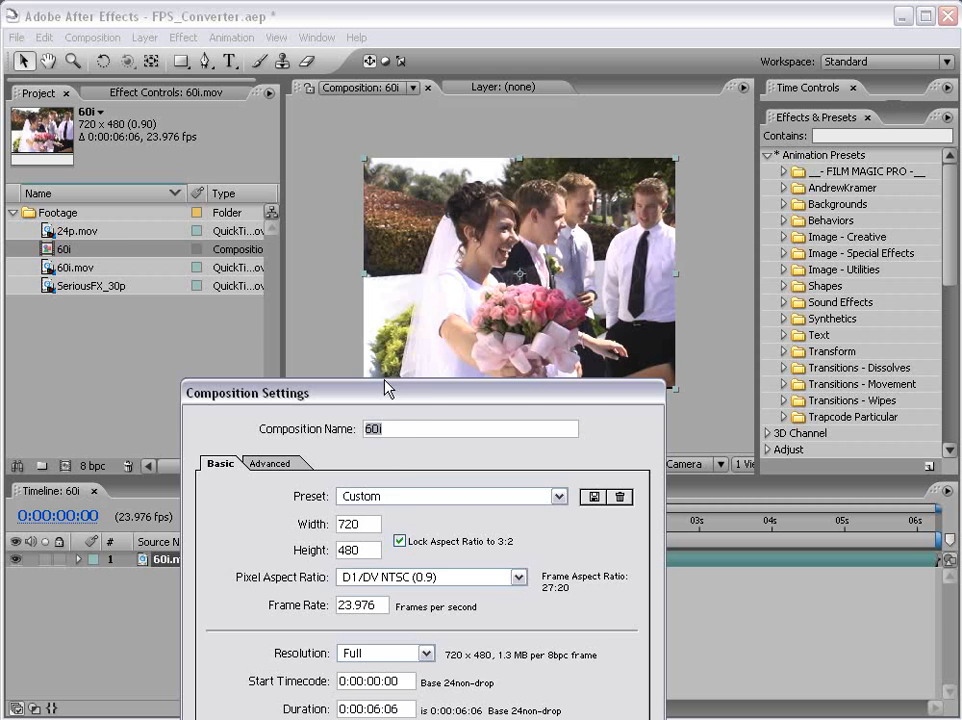
pyautogui.moveTo(386, 390); pyautogui.dragTo(265, 173)
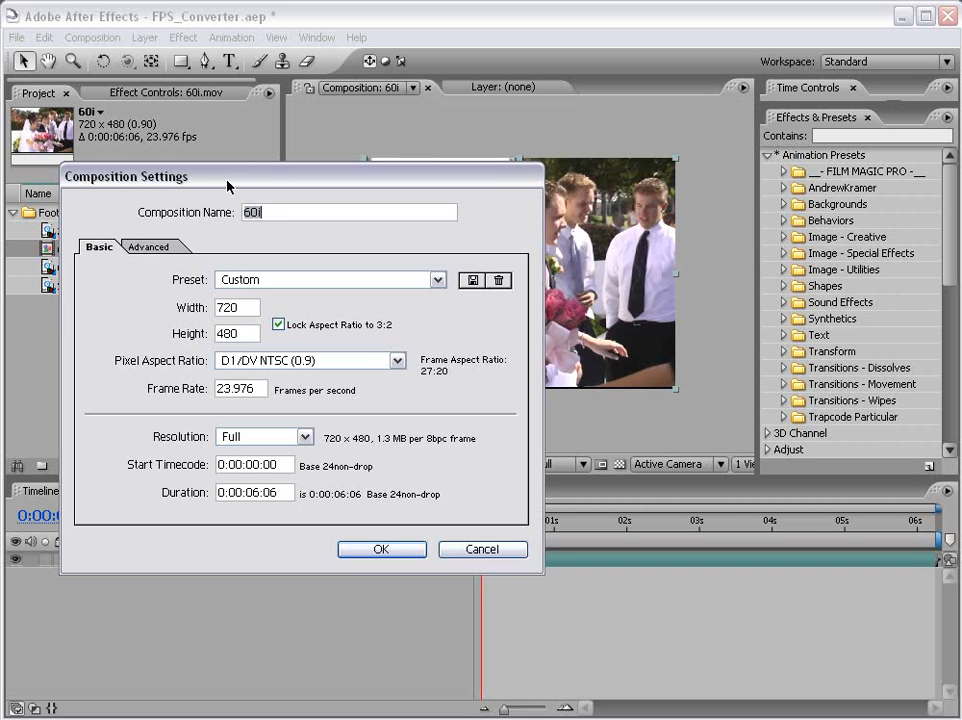
pyautogui.click(373, 548)
pyautogui.click(560, 619)
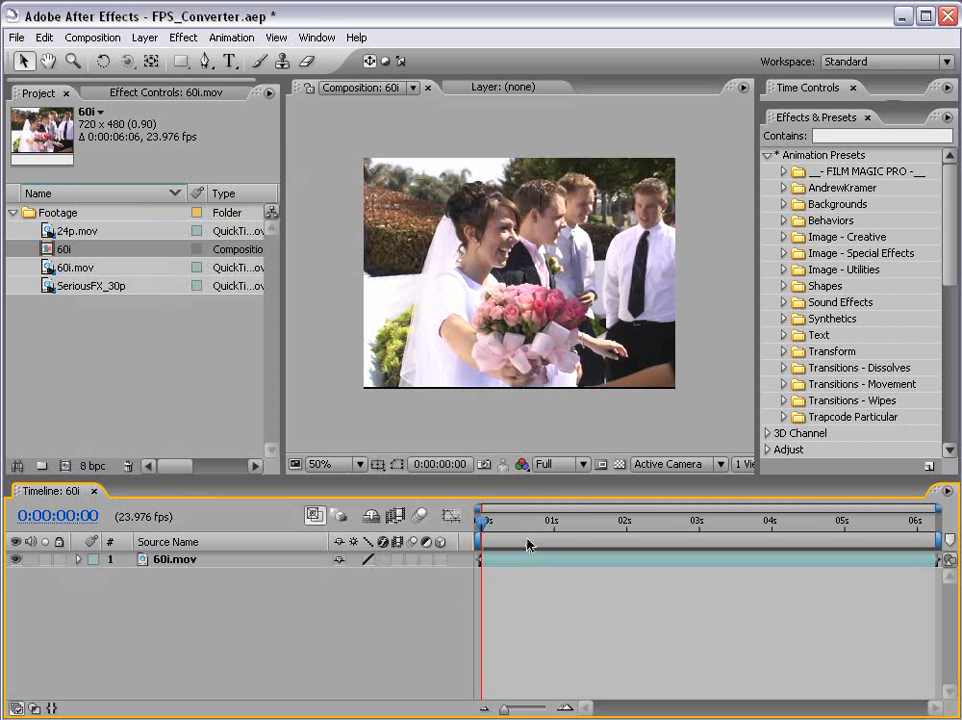
pyautogui.press('KP_0')
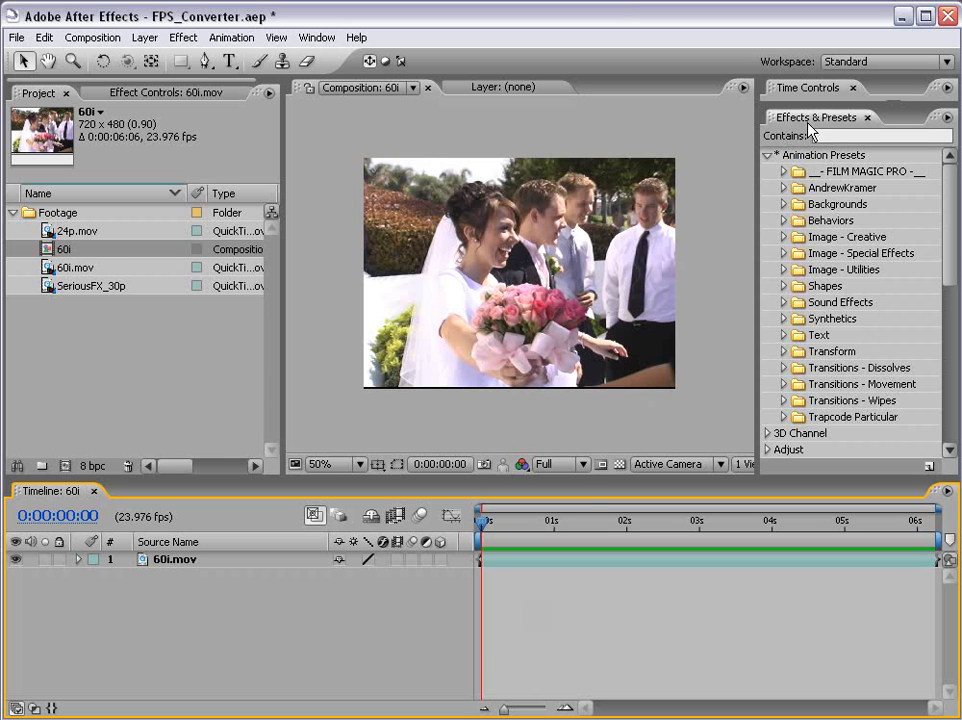
# Step: Apply the preset from the AndrewKramer FPS Converter folder to the 60i.mov layer and show its effect controls
pyautogui.click(767, 156)
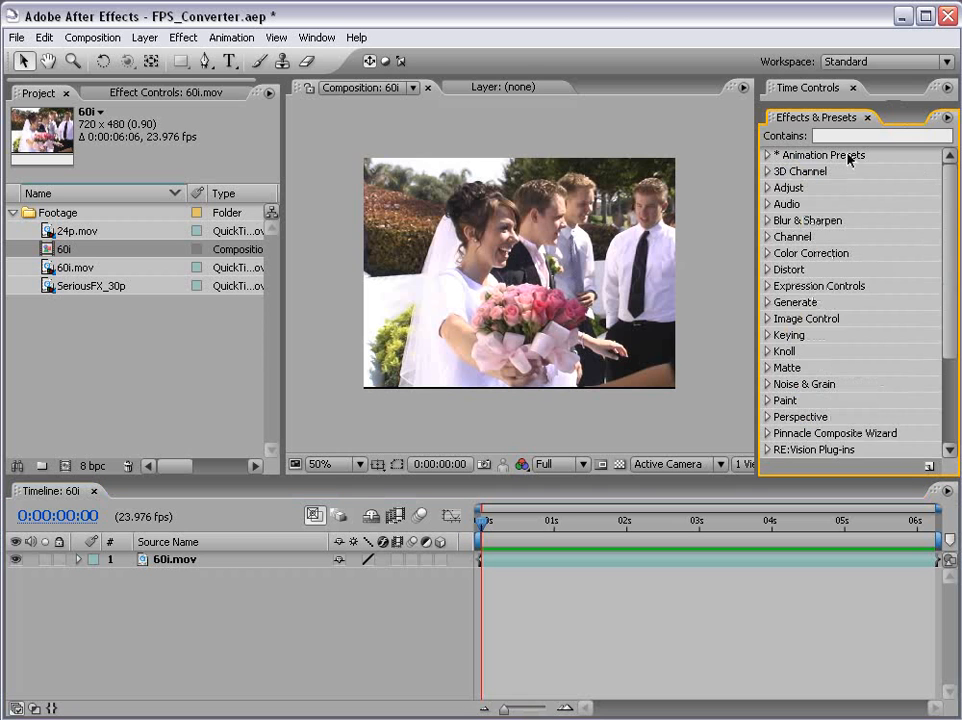
pyautogui.click(768, 156)
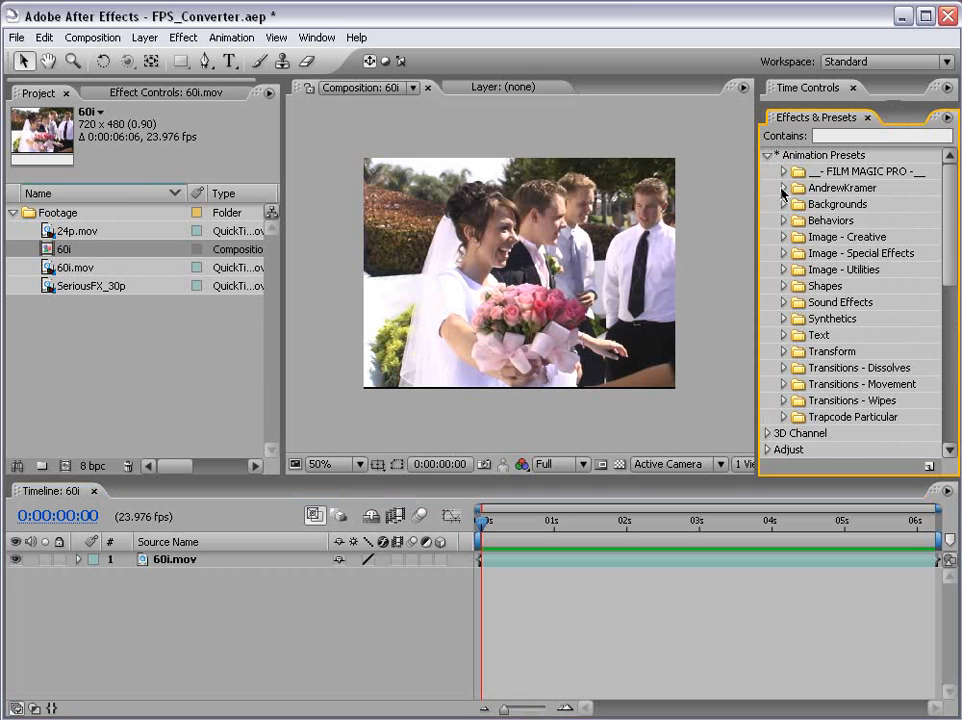
pyautogui.click(783, 189)
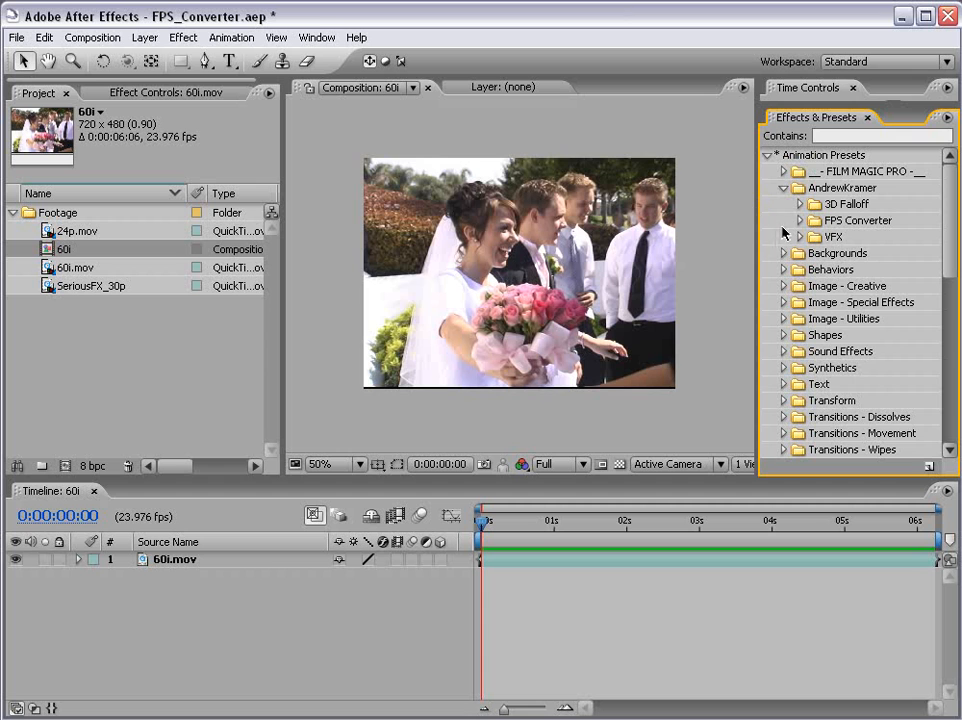
pyautogui.click(799, 221)
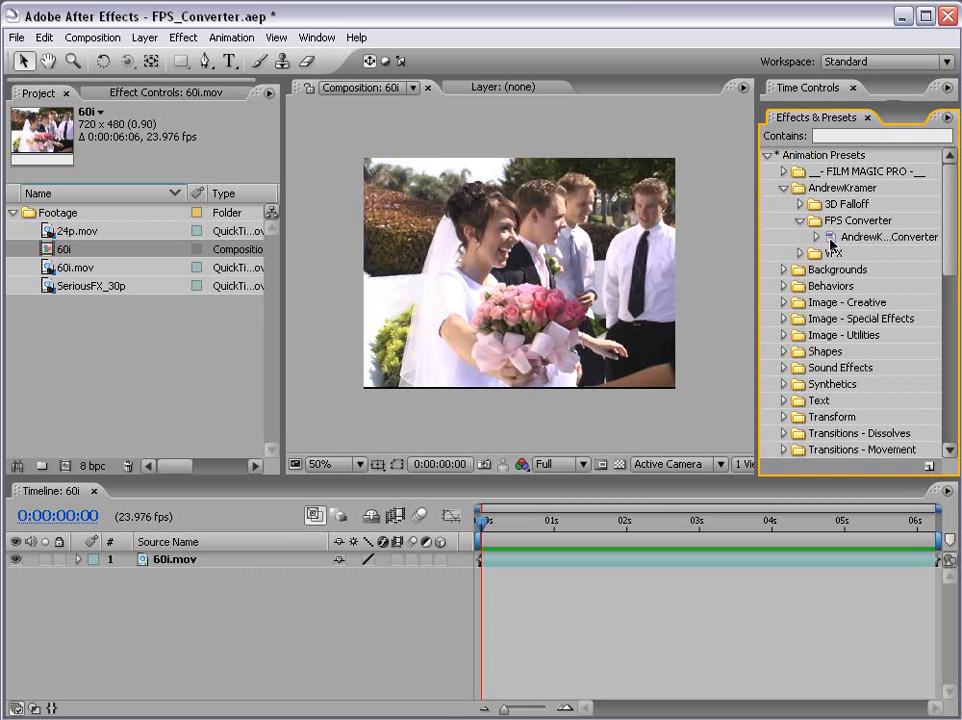
pyautogui.moveTo(831, 241); pyautogui.dragTo(428, 245)
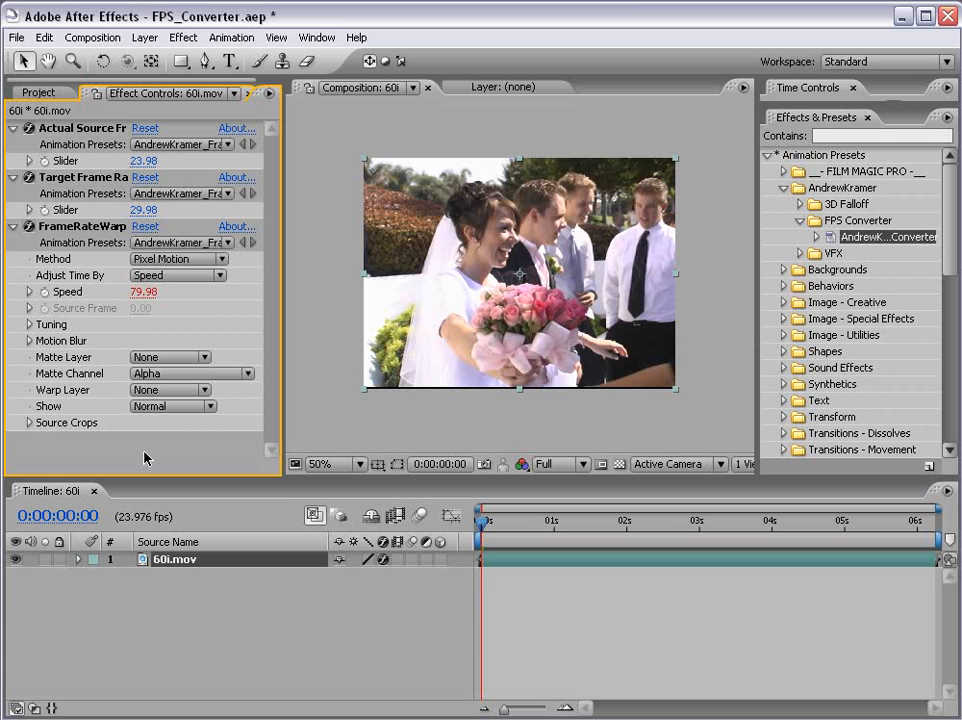
pyautogui.press('F3')
pyautogui.press('F3')
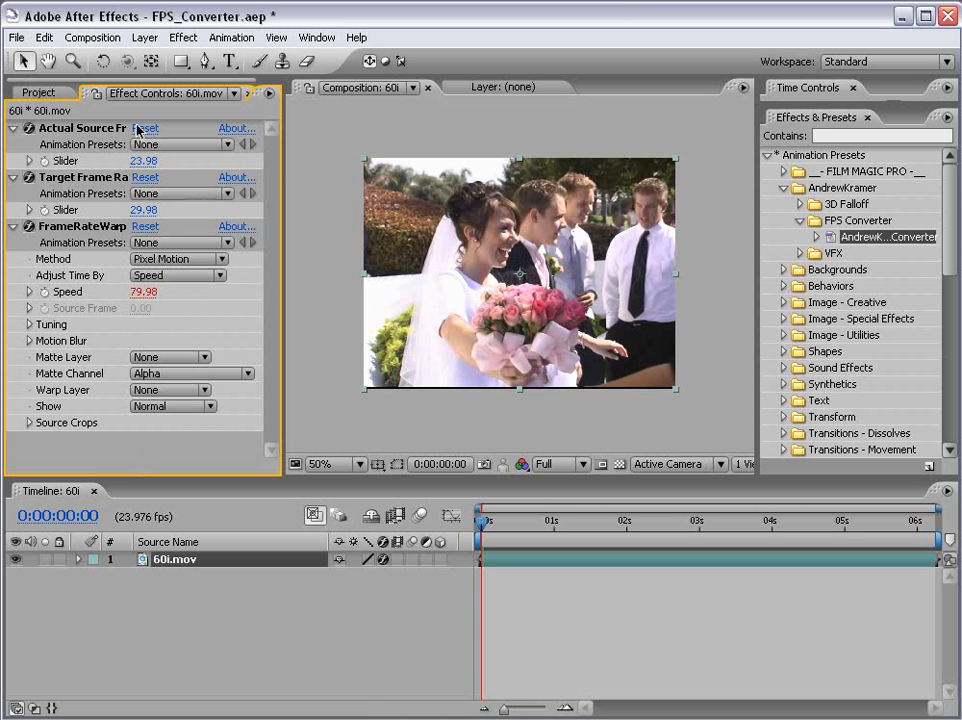
# Step: Widen the effect controls and set the Actual Source Frame Rate slider to 29.97 and the Target Frame Rate slider to 23.976
pyautogui.moveTo(278, 178); pyautogui.dragTo(353, 178)
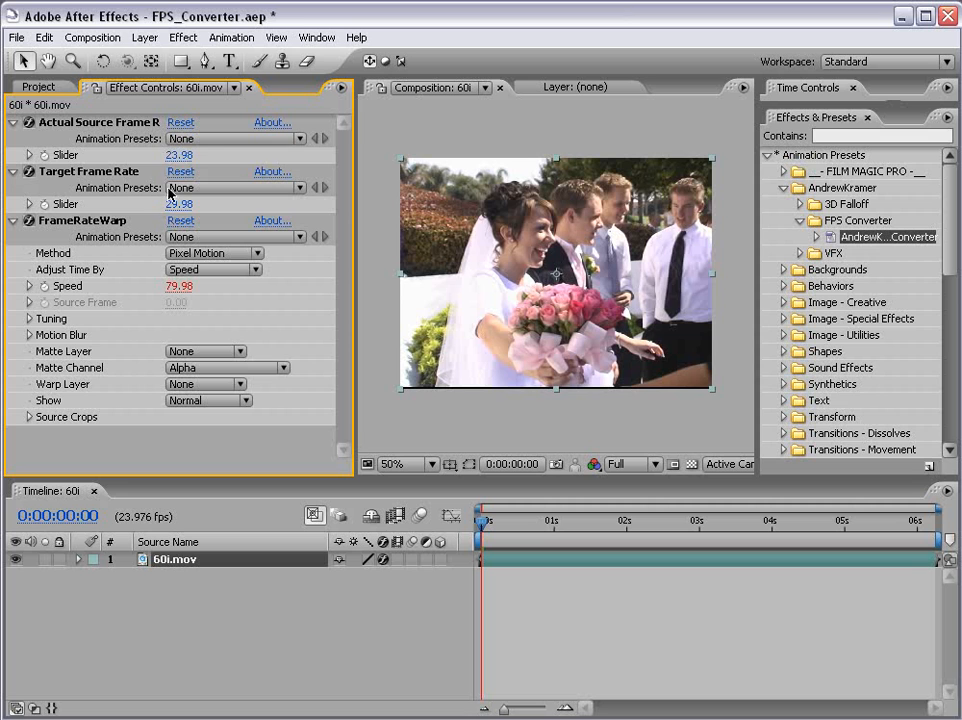
pyautogui.click(179, 155)
pyautogui.write('29.97')
pyautogui.press('Return')
pyautogui.click(179, 204)
pyautogui.write('23.976')
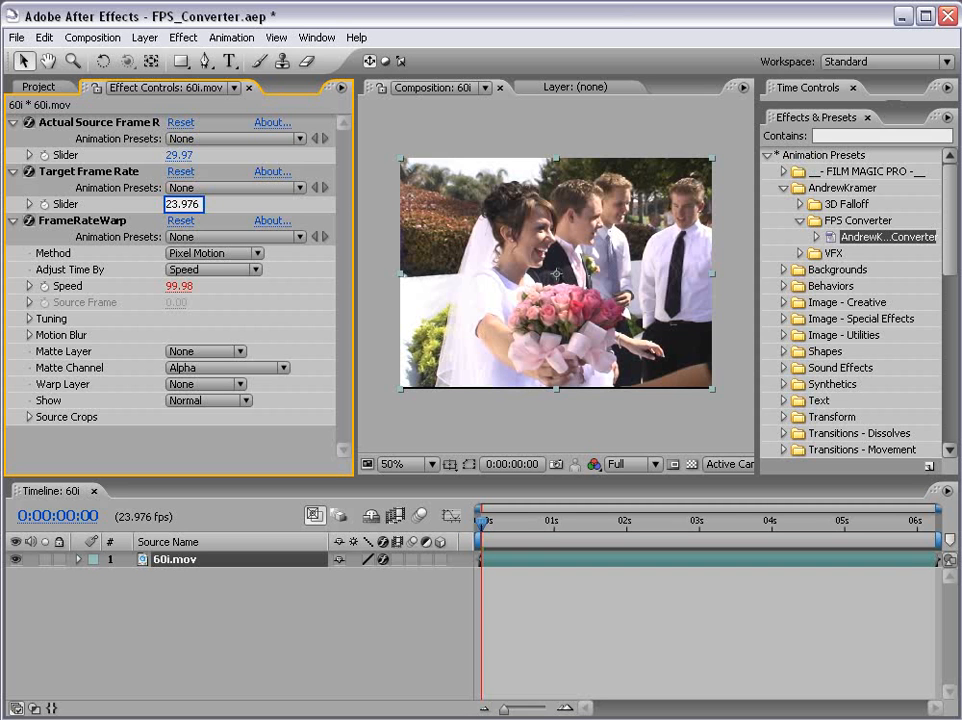
pyautogui.press('Return')
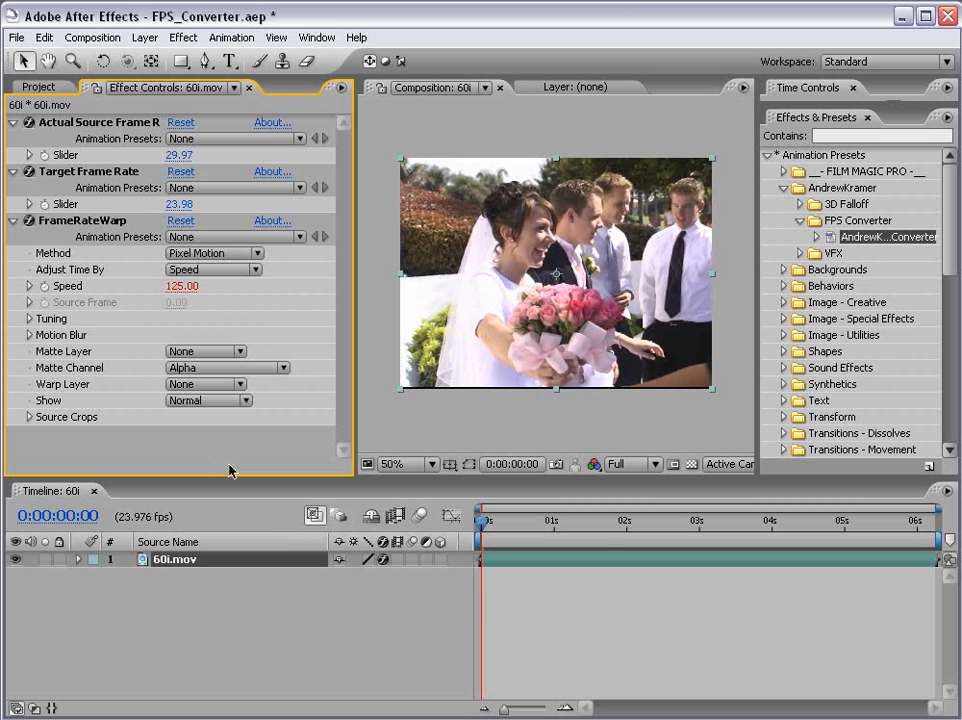
# Step: Show the Info palette over the effect controls and play RAM previews of the converted 60i composition to check its playback frame rate
pyautogui.click(515, 622)
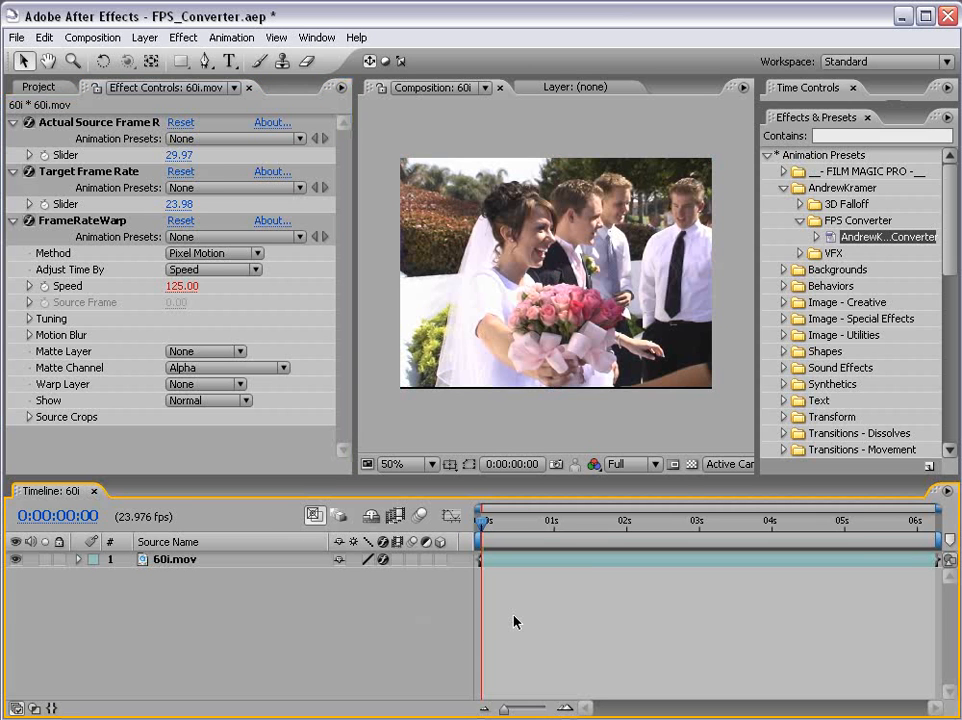
pyautogui.press('KP_0')
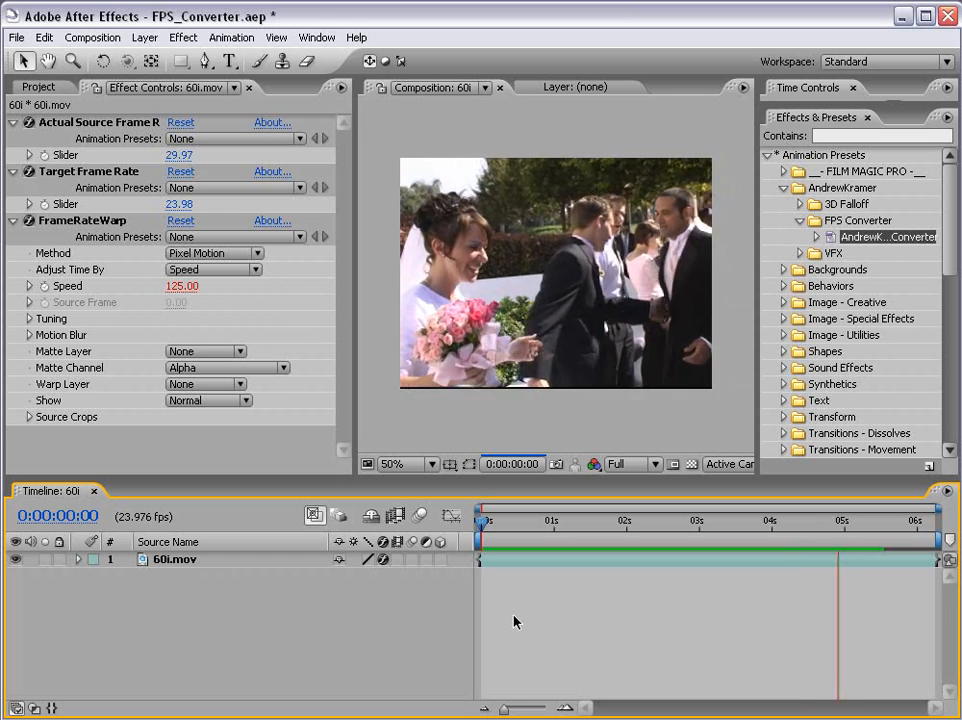
pyautogui.click(316, 37)
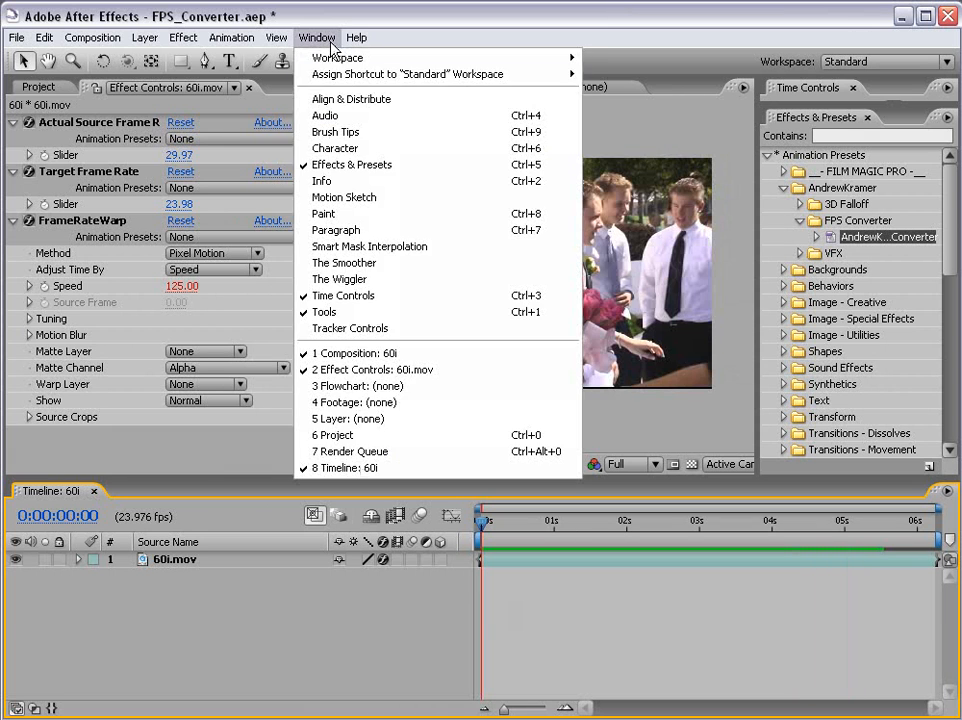
pyautogui.click(334, 181)
pyautogui.moveTo(459, 262); pyautogui.dragTo(150, 270)
pyautogui.click(562, 652)
pyautogui.press('KP_0')
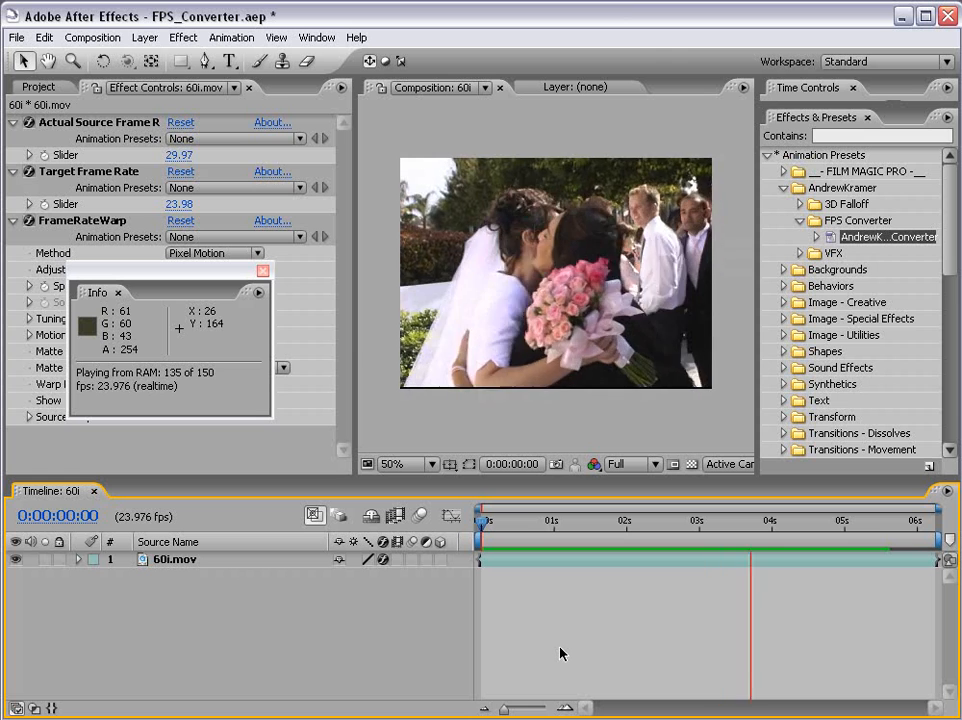
pyautogui.press('space')
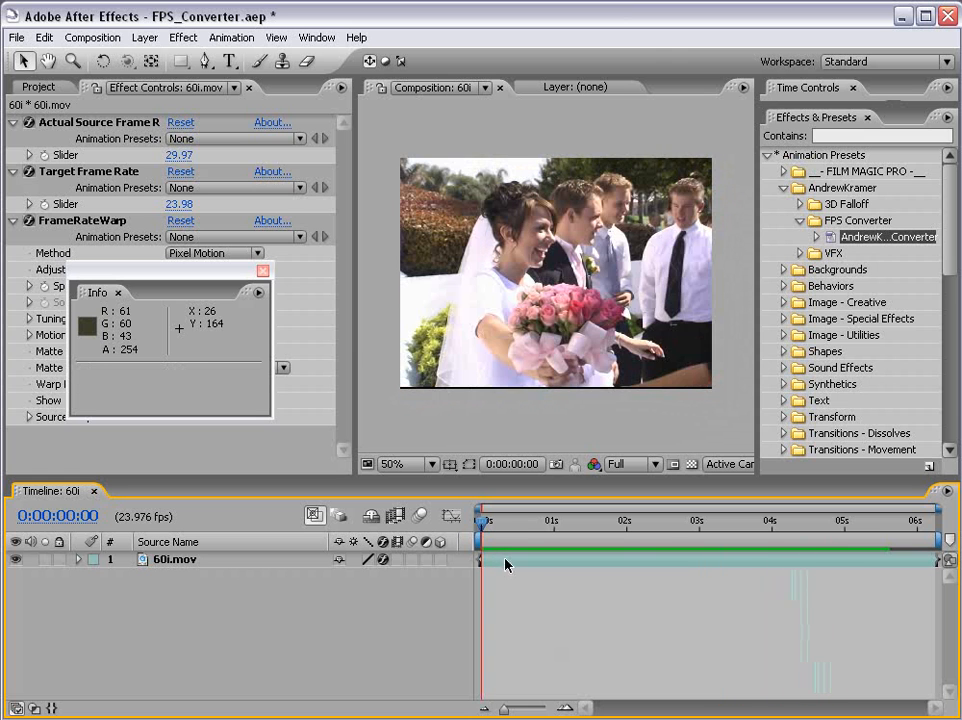
# Step: Go to 0:00:02:12 in the 60i composition and review its RAM preview, including in the maximized composition view
pyautogui.moveTo(486, 522); pyautogui.dragTo(668, 531)
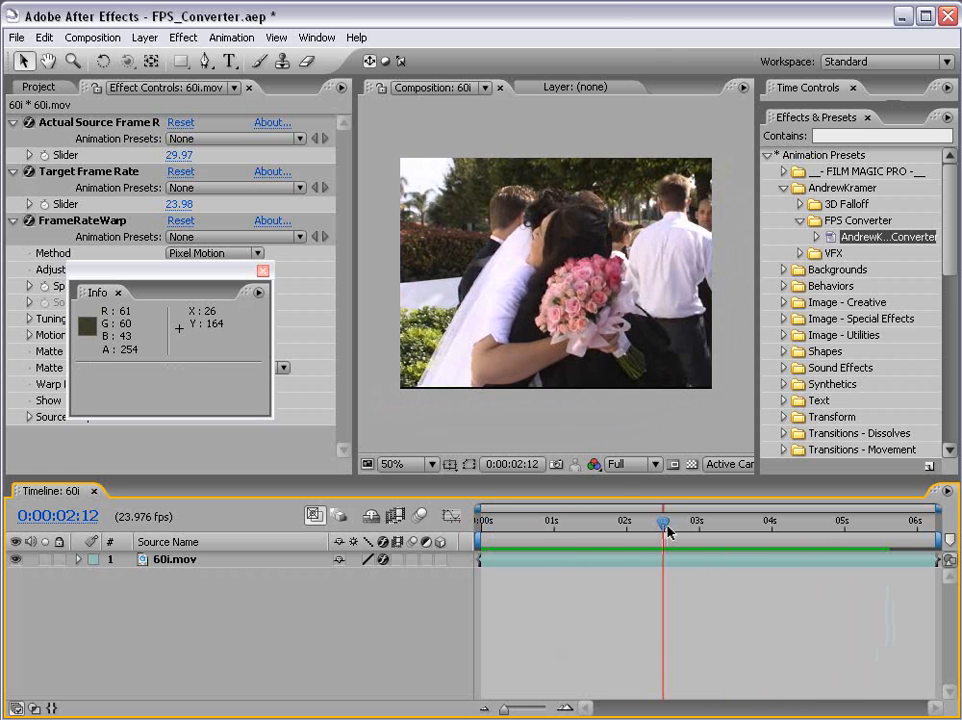
pyautogui.press('KP_0')
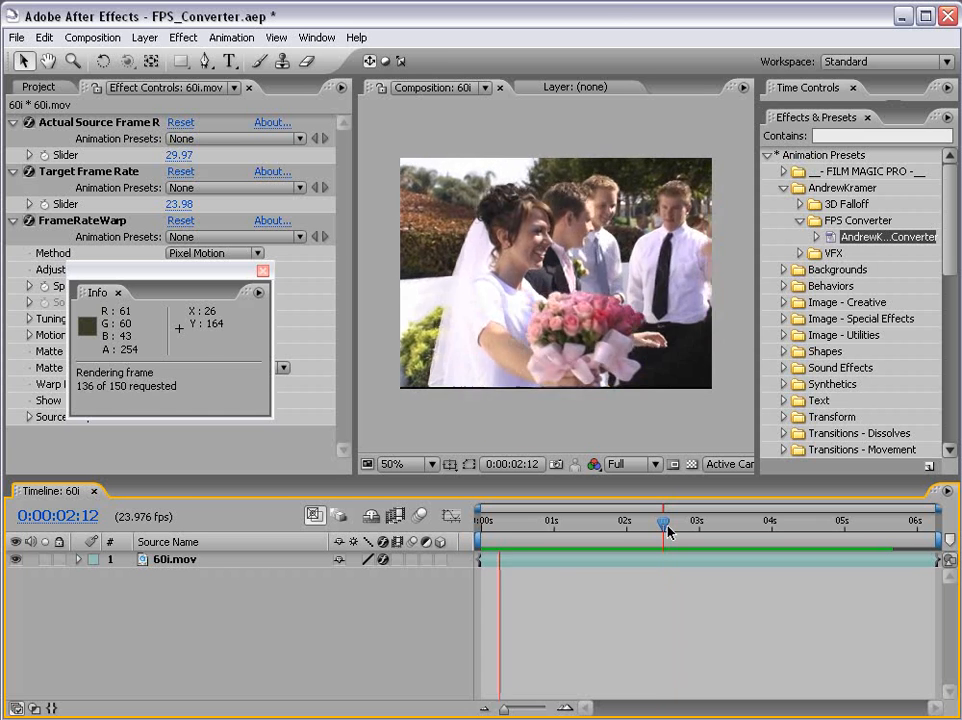
pyautogui.press('space')
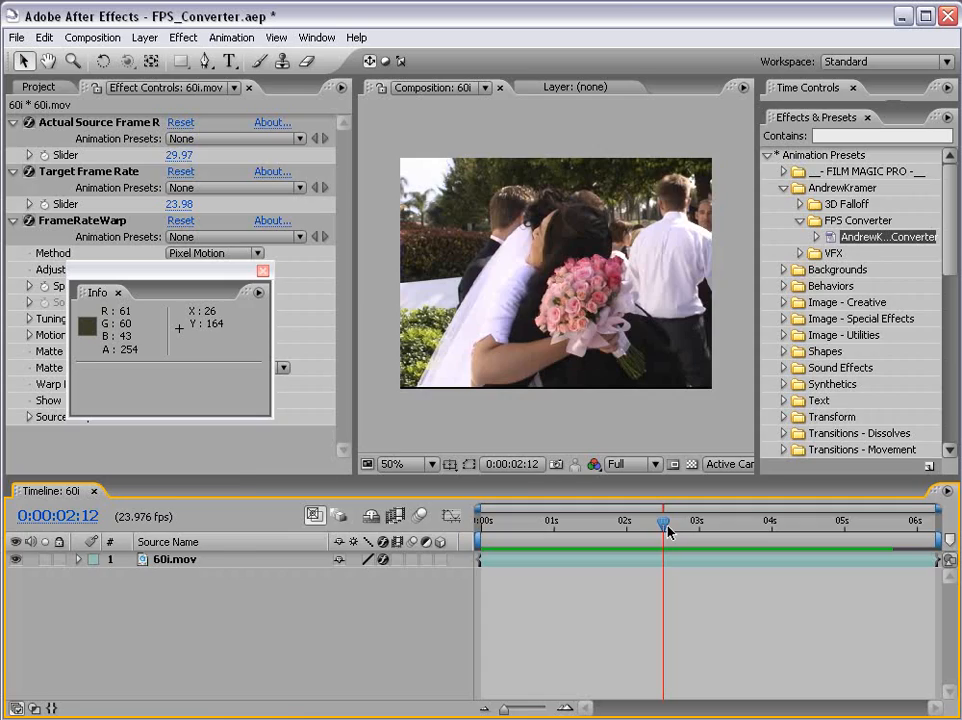
pyautogui.press('`')
pyautogui.press('KP_0')
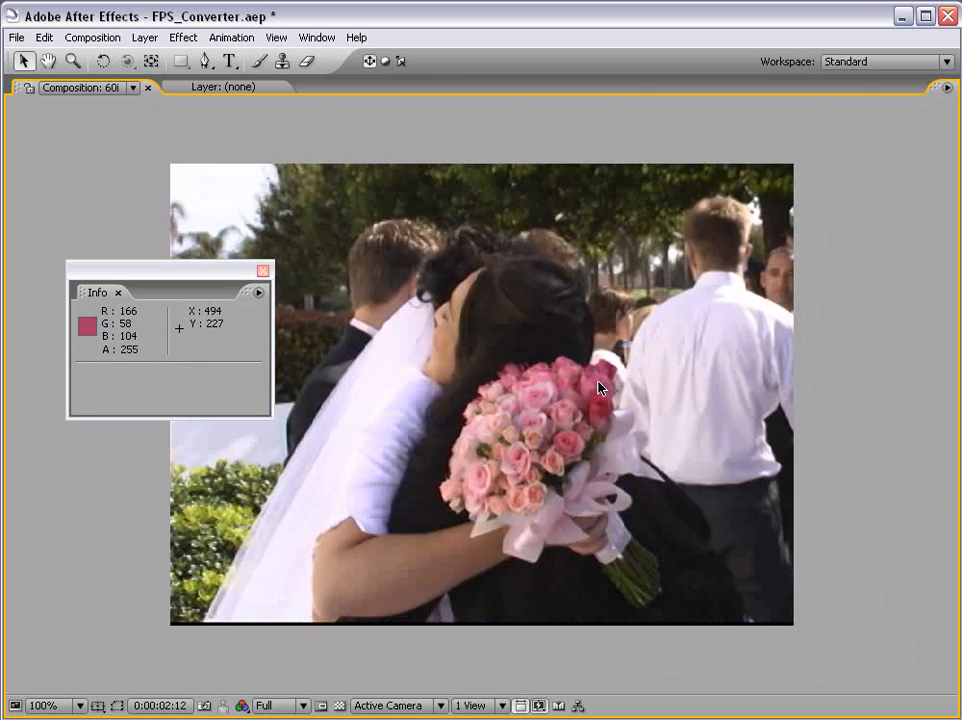
pyautogui.press('`')
pyautogui.click(584, 638)
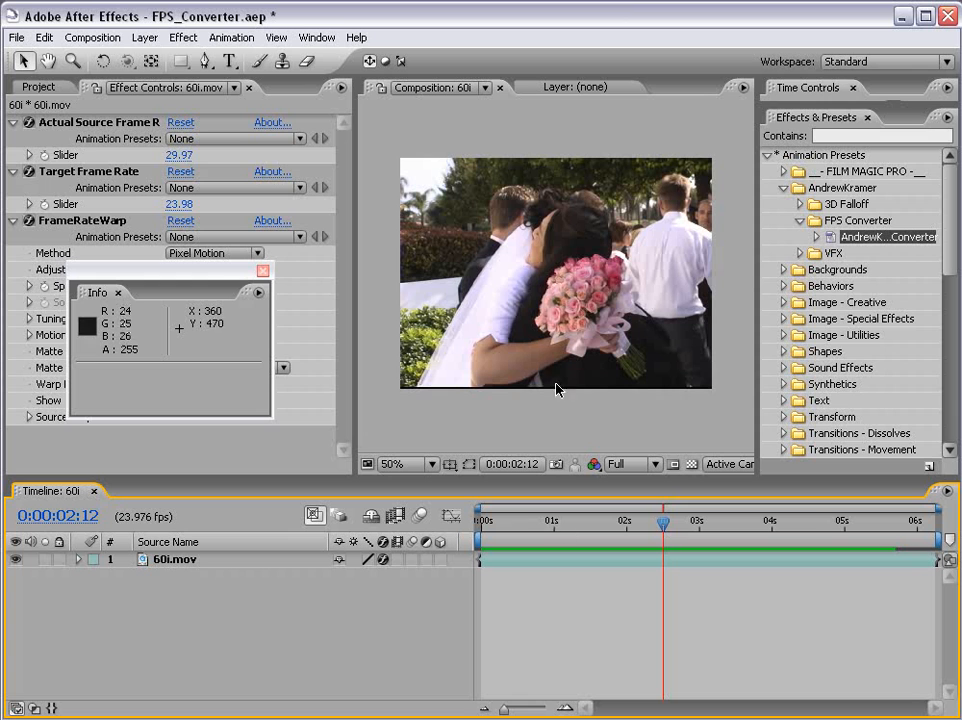
# Step: Reinterpret the 24p.mov footage so that it conforms to a frame rate of 29.97 fps
pyautogui.click(40, 89)
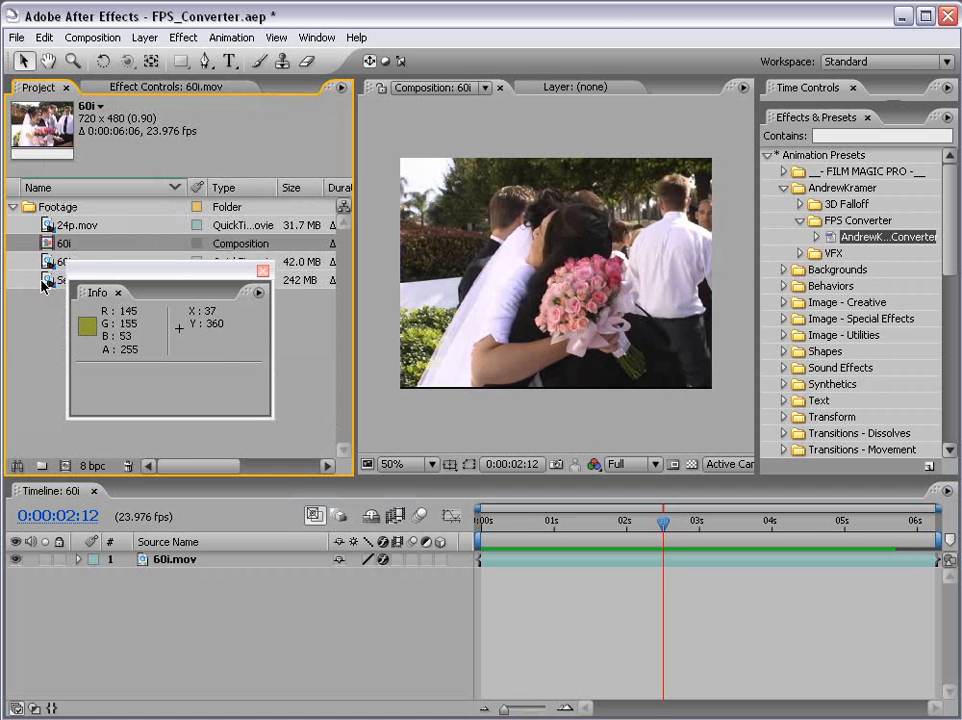
pyautogui.click(75, 226)
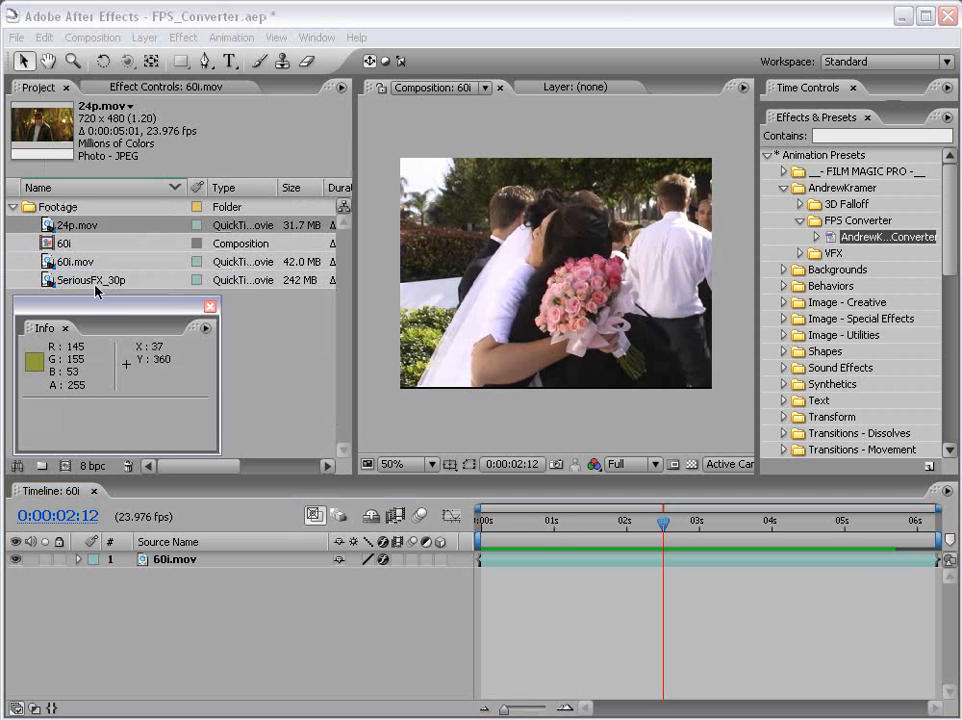
pyautogui.rightClick(67, 227)
pyautogui.moveTo(125, 270)
pyautogui.click(247, 273)
pyautogui.click(272, 350)
pyautogui.click(426, 344)
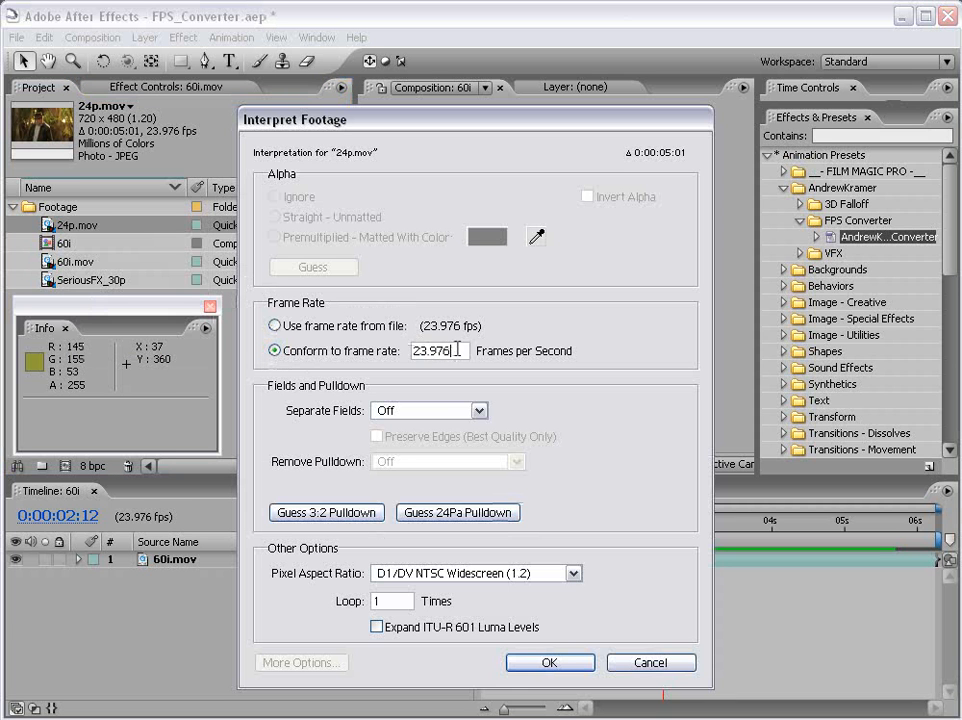
pyautogui.moveTo(456, 349); pyautogui.dragTo(370, 346)
pyautogui.write('30')
pyautogui.moveTo(451, 350); pyautogui.dragTo(382, 350)
pyautogui.write('29.97')
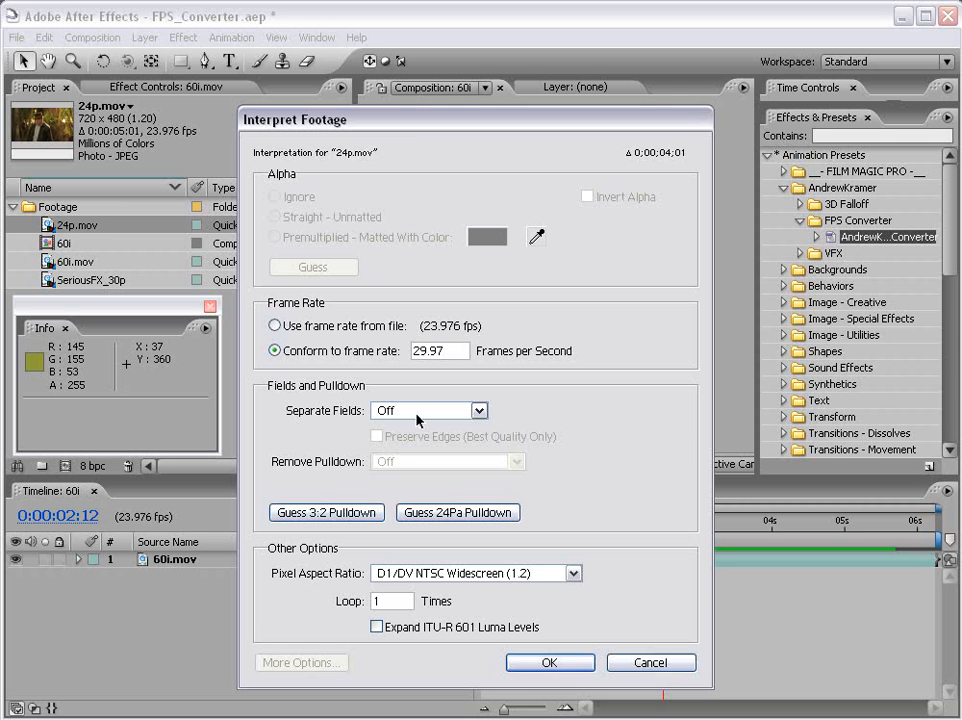
pyautogui.click(551, 664)
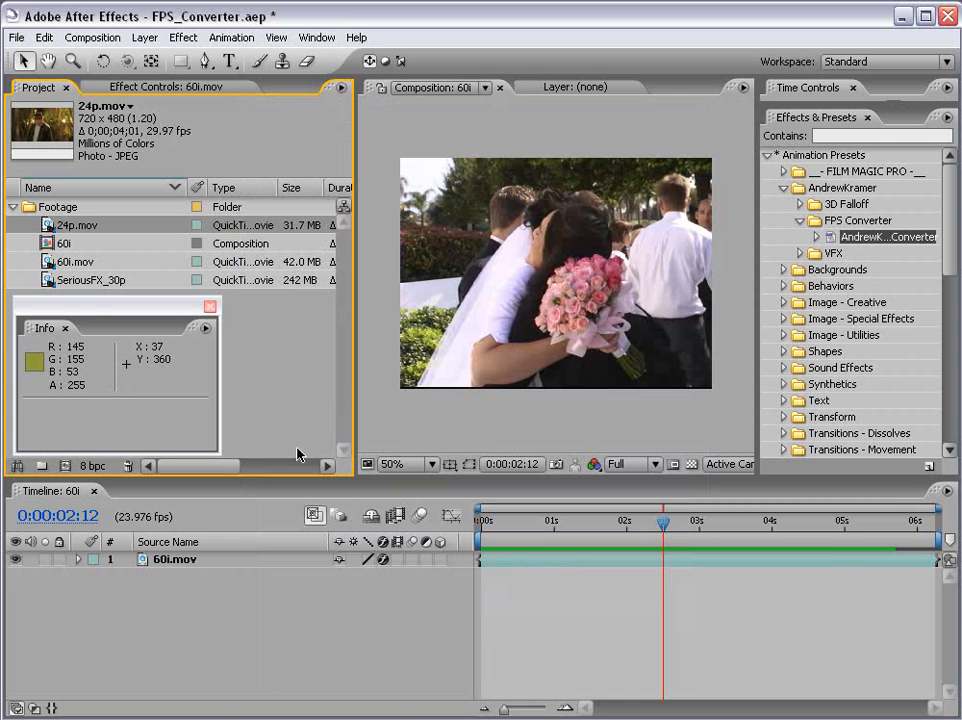
# Step: Create a new composition from the reinterpreted 24p.mov and widen the composition viewer to fit the whole frame
pyautogui.moveTo(71, 489); pyautogui.dragTo(65, 465)
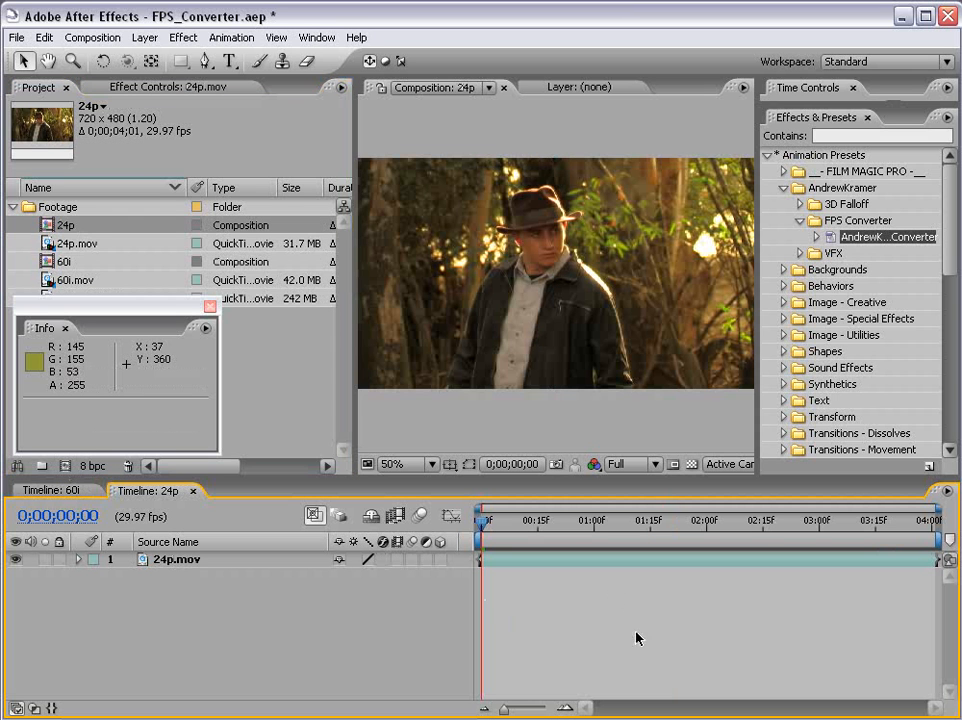
pyautogui.moveTo(344, 389); pyautogui.dragTo(309, 389)
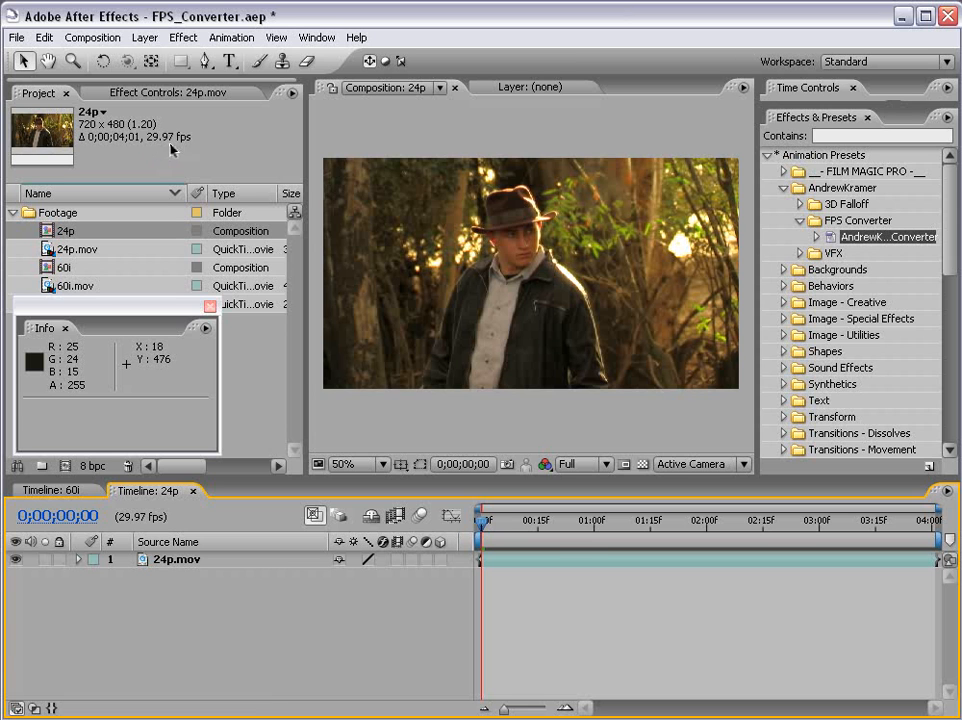
# Step: Apply the AndrewKramer FPS Converter preset to the 24p.mov layer and check its exact source and target frame rate slider values
pyautogui.click(535, 561)
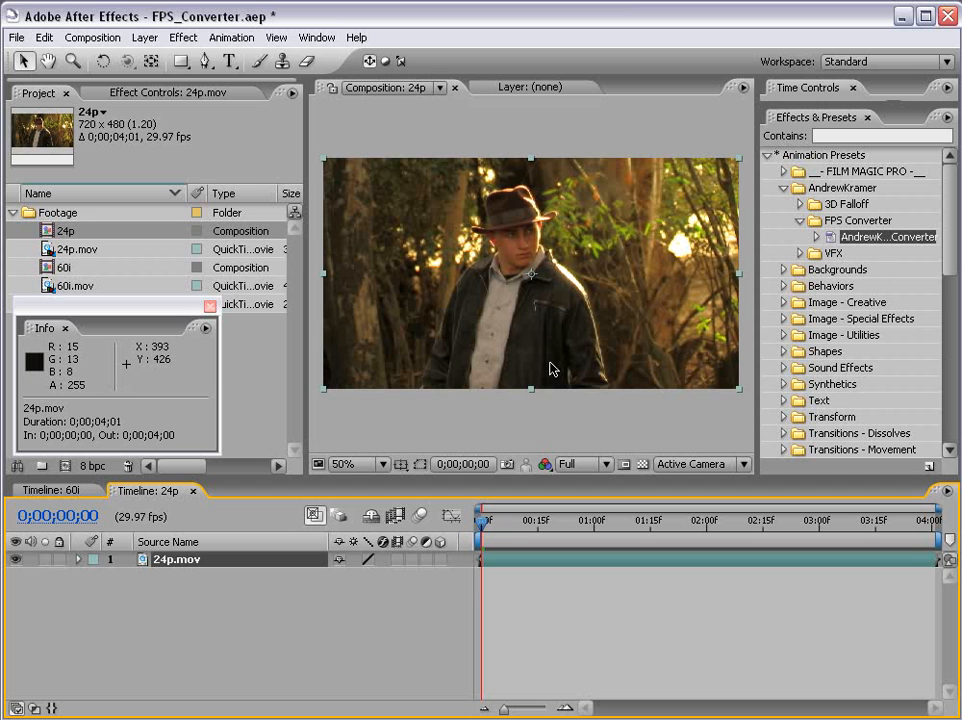
pyautogui.click(523, 402)
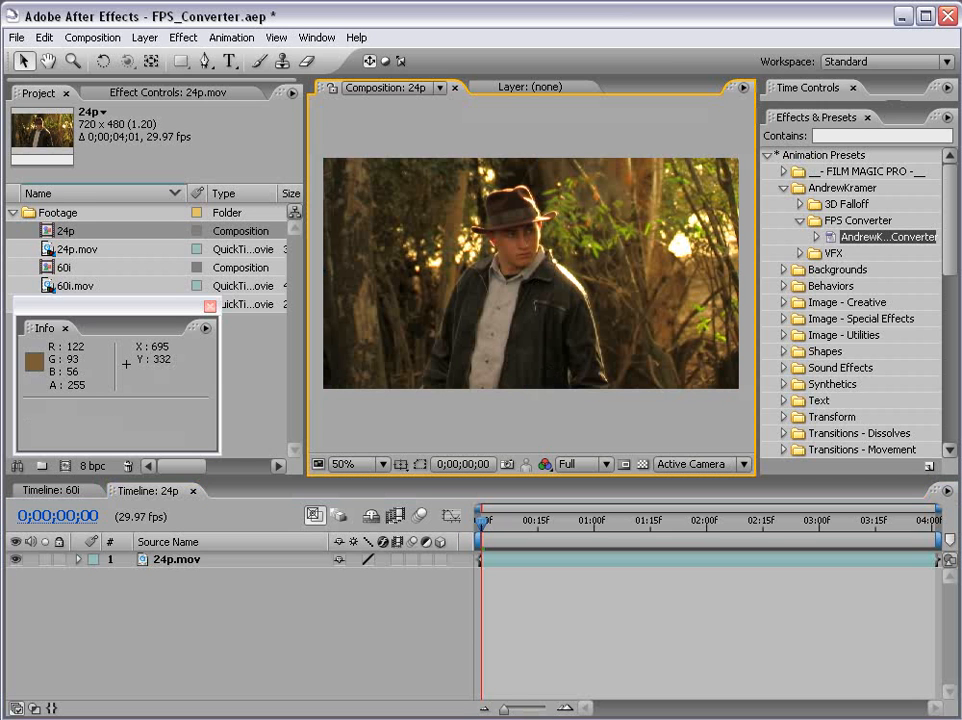
pyautogui.moveTo(866, 243); pyautogui.dragTo(531, 258)
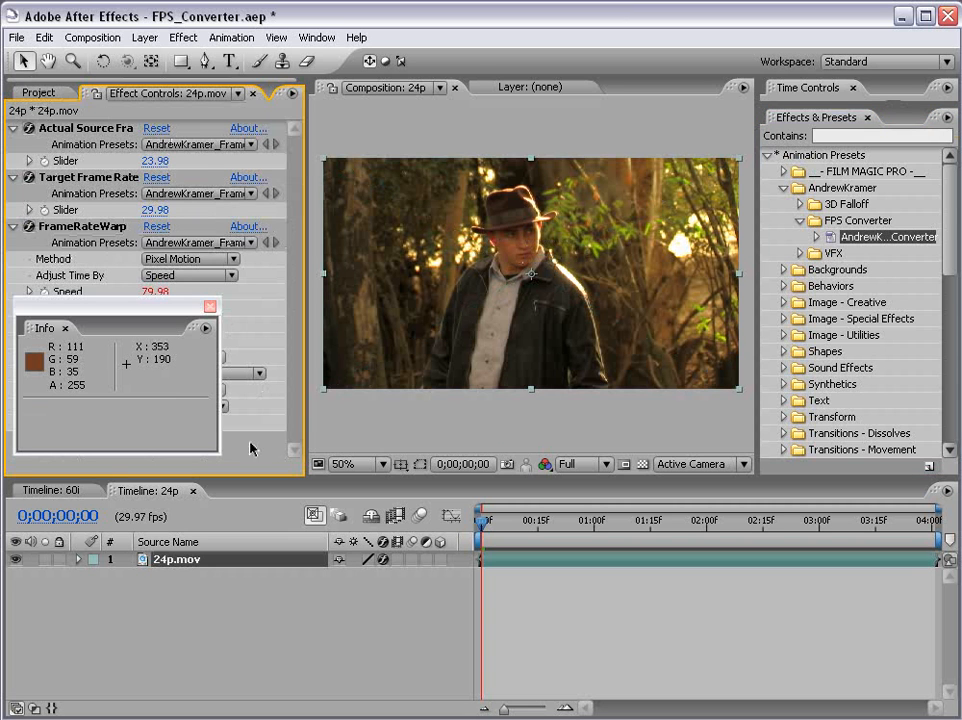
pyautogui.click(155, 161)
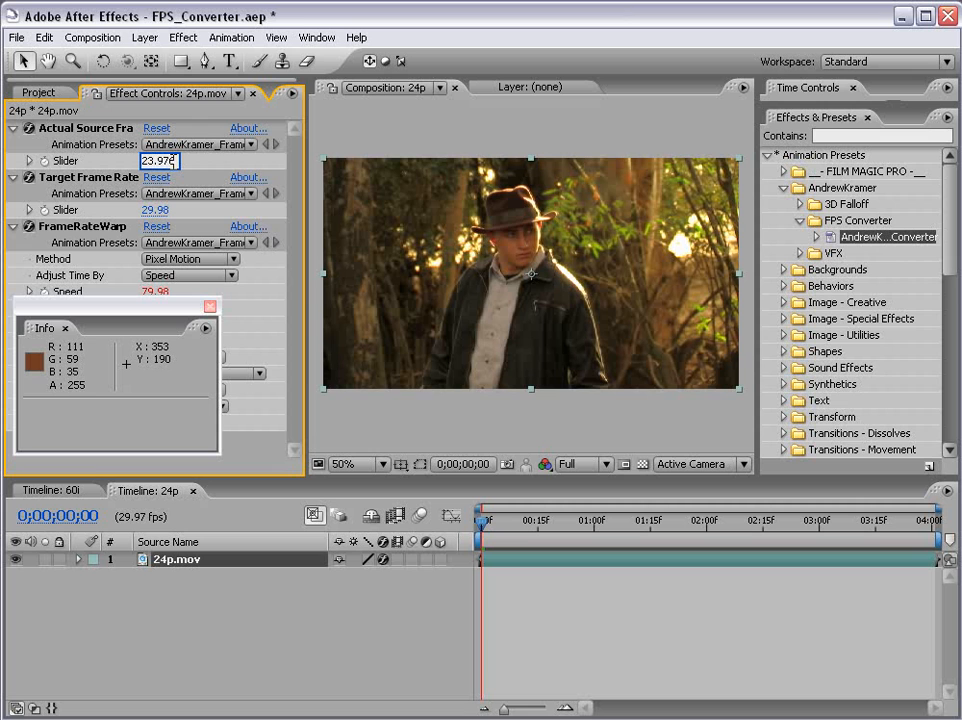
pyautogui.press('Tab')
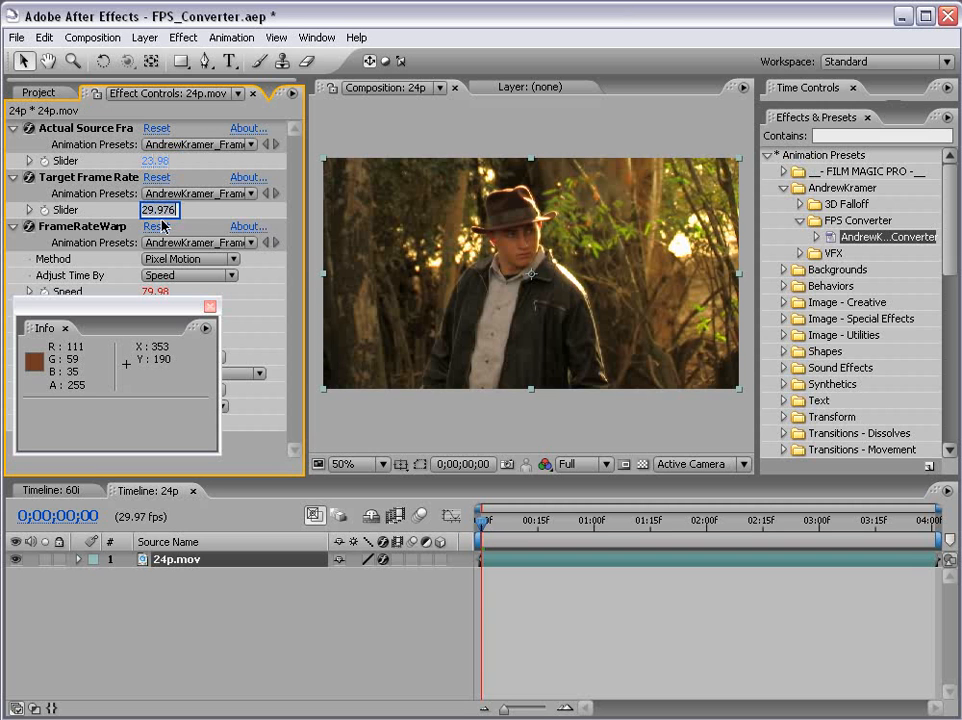
pyautogui.click(449, 437)
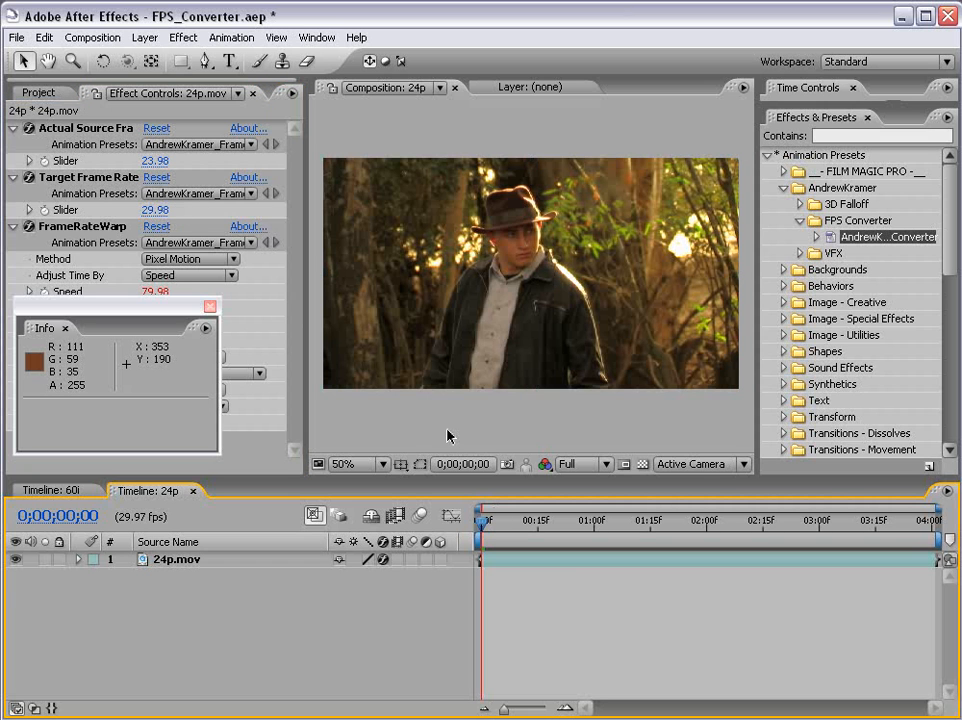
# Step: Play a RAM preview of the converted 24p composition in a maximized view, then restore the normal layout
pyautogui.click(449, 437)
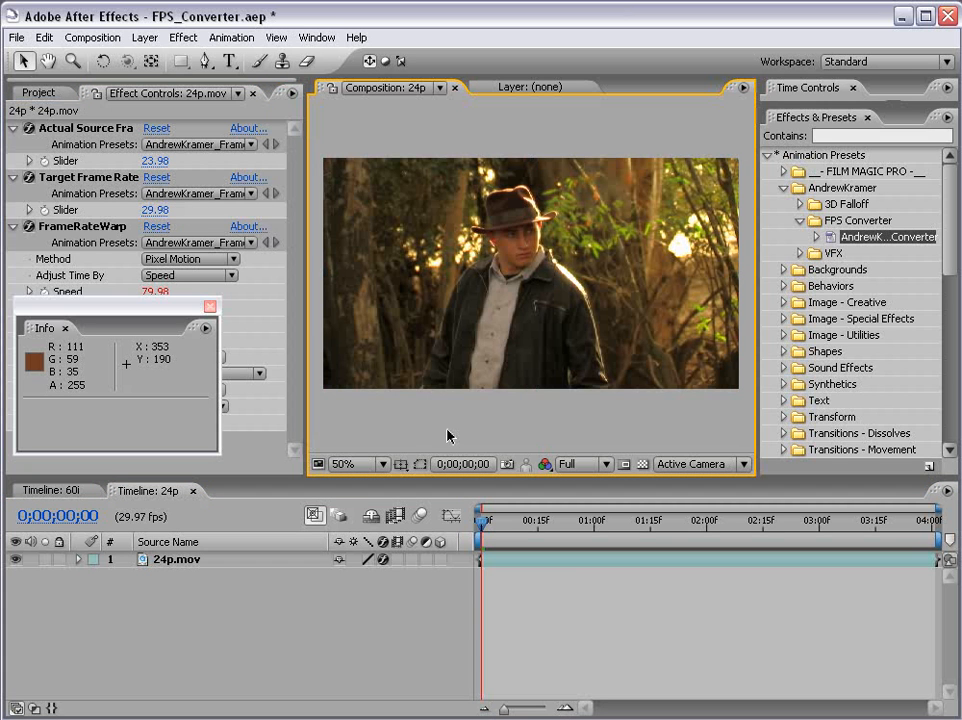
pyautogui.press('KP_0')
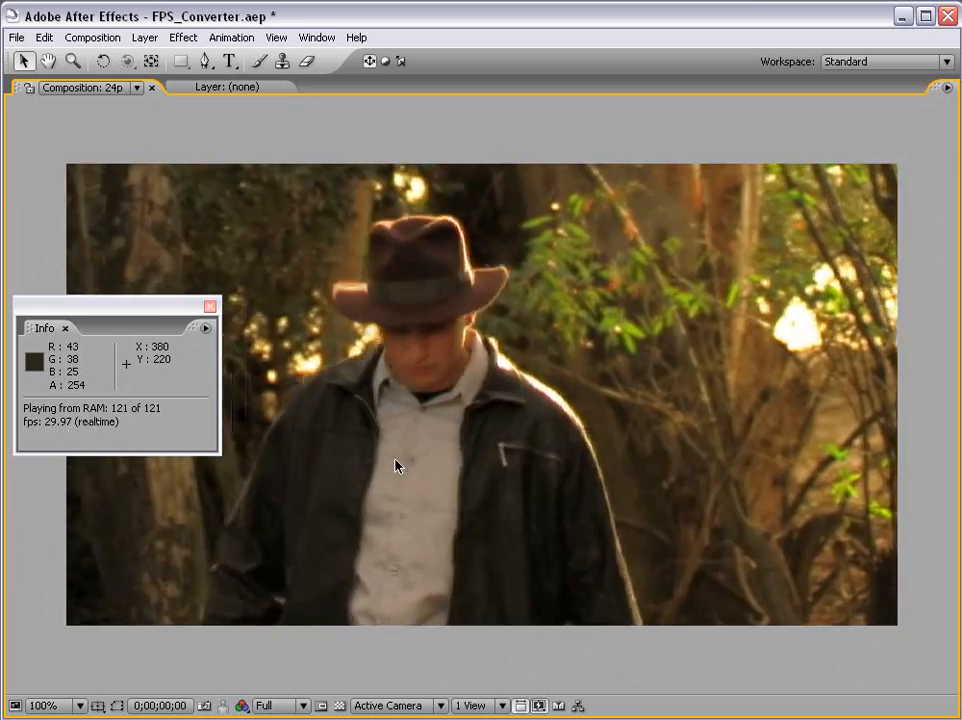
pyautogui.press('space')
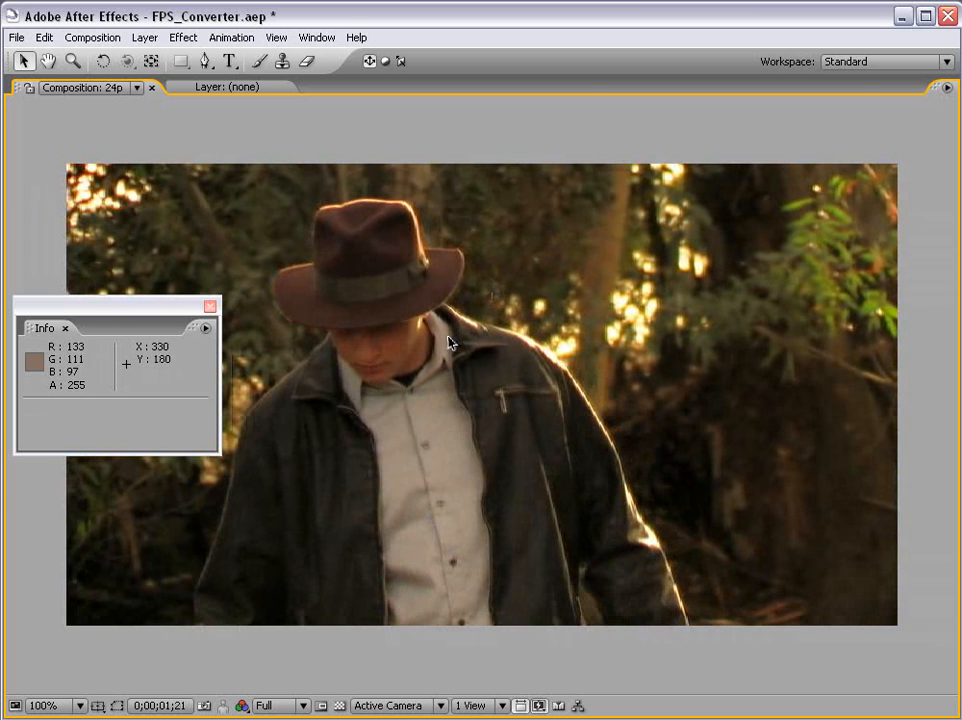
pyautogui.press('`')
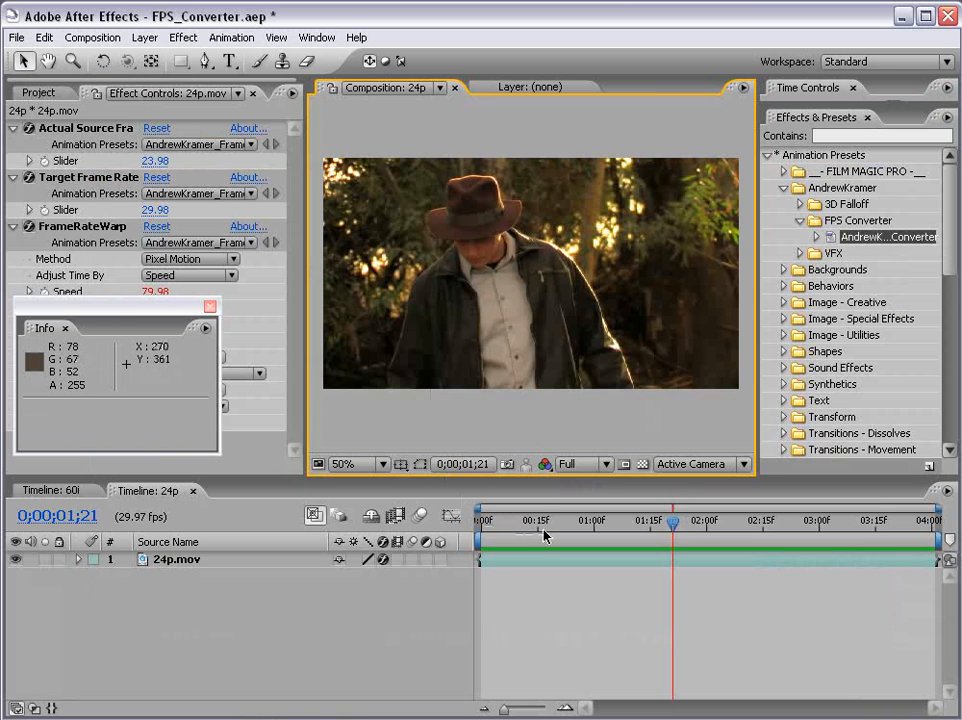
# Step: Step frame by frame through the 24p composition from 0;00;00;17 to 0;00;00;27 to inspect the interpolated frames
pyautogui.moveTo(538, 536); pyautogui.dragTo(545, 536)
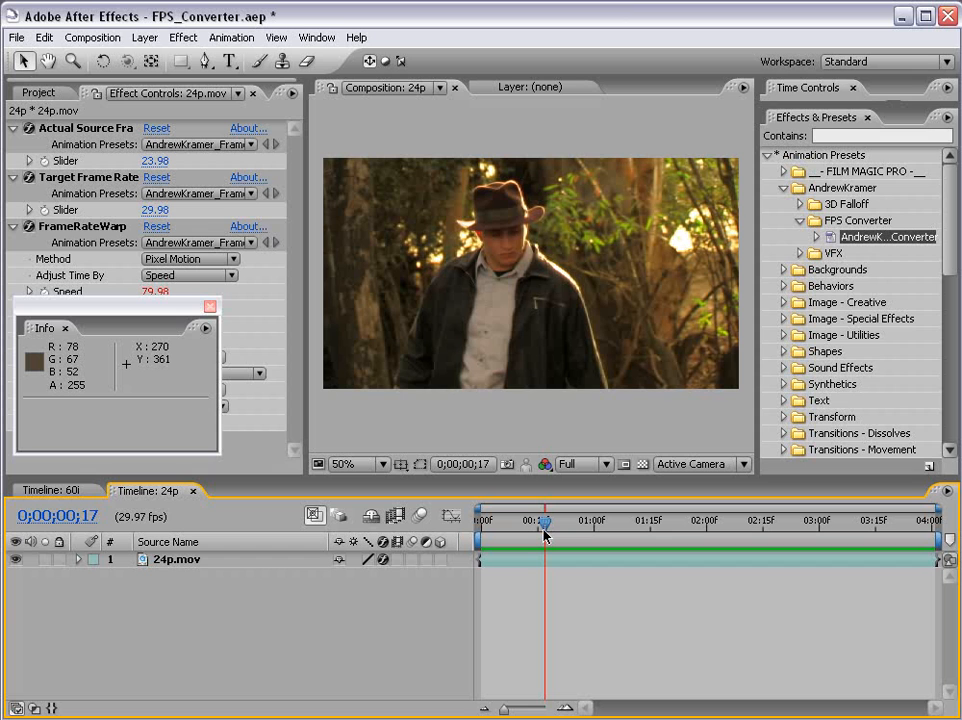
pyautogui.press('pagedown')
pyautogui.press('pagedown')
pyautogui.press('pagedown')
pyautogui.press('pagedown')
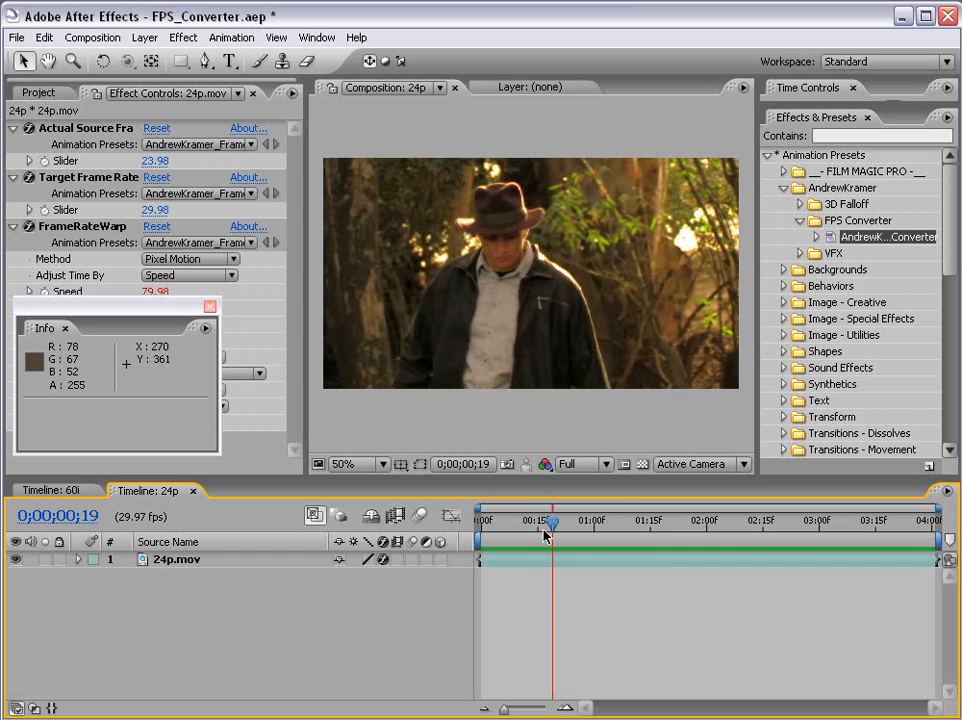
pyautogui.press('pagedown')
pyautogui.press('pagedown')
pyautogui.press('pagedown')
pyautogui.press('pagedown')
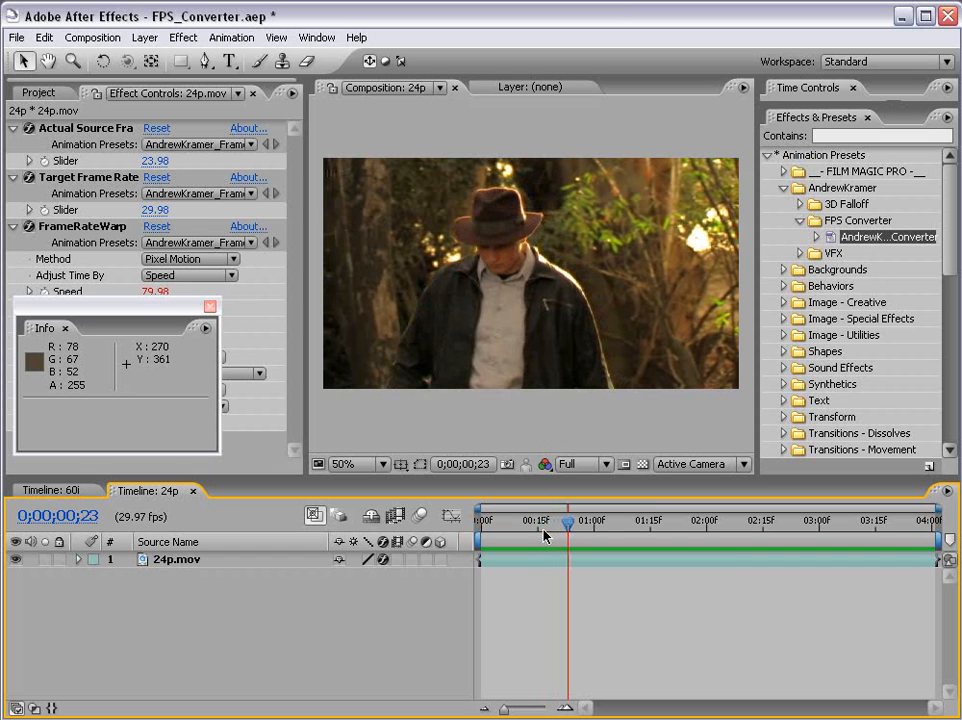
pyautogui.press('pagedown')
pyautogui.press('pagedown')
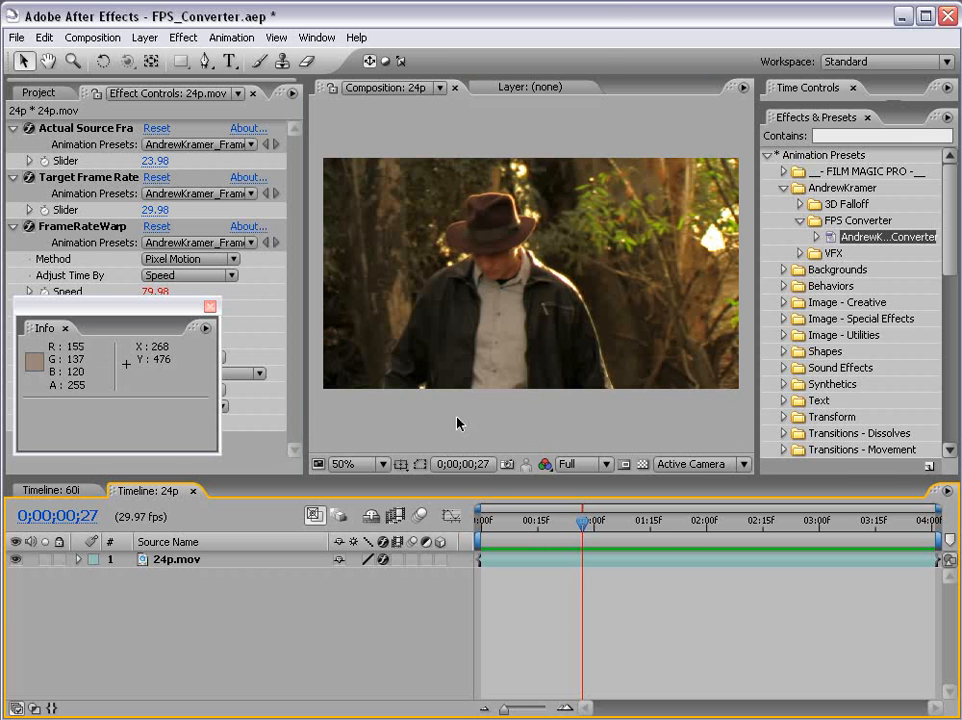
pyautogui.press('`')
pyautogui.press('`')
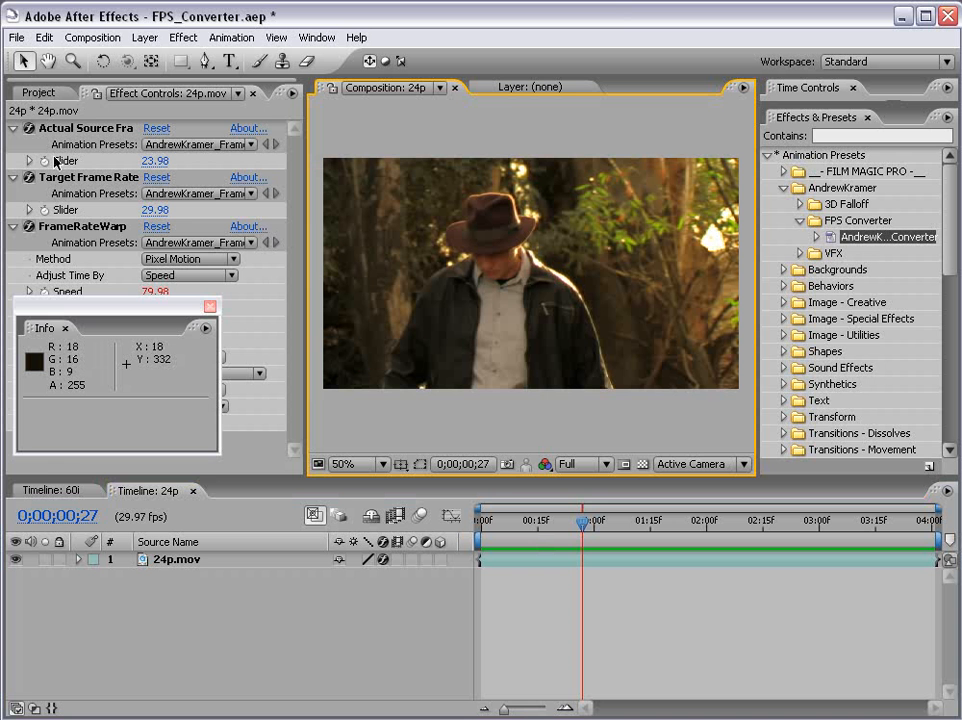
# Step: Open the original 24p.mov footage in its own player window and scrub to about its middle to examine the motion
pyautogui.click(42, 91)
pyautogui.doubleClick(75, 249)
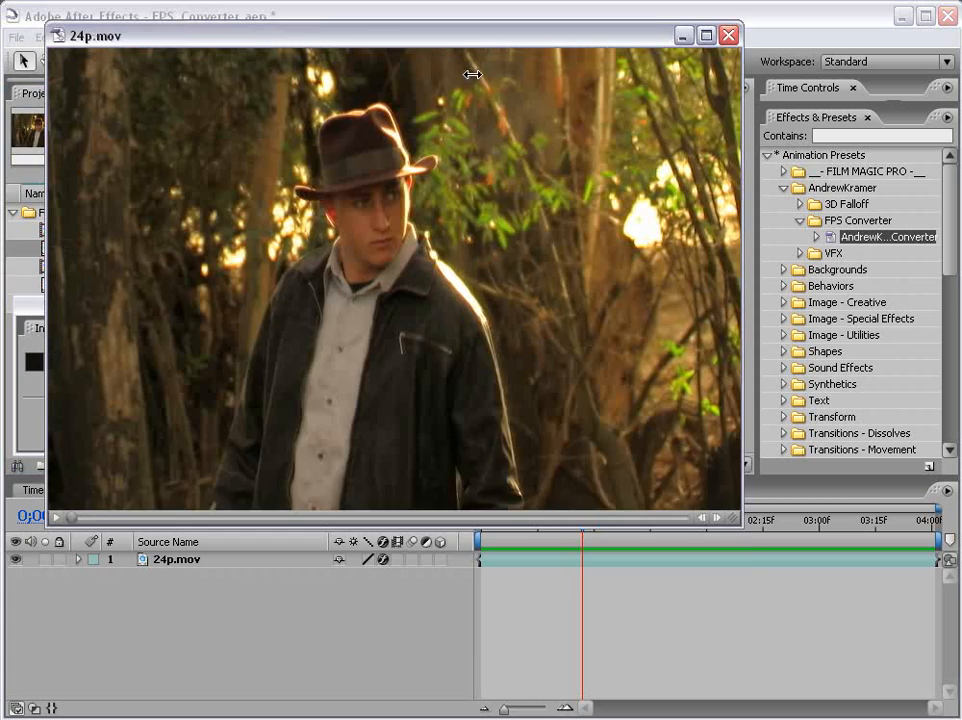
pyautogui.moveTo(427, 35); pyautogui.dragTo(432, 103)
pyautogui.moveTo(86, 592); pyautogui.dragTo(357, 588)
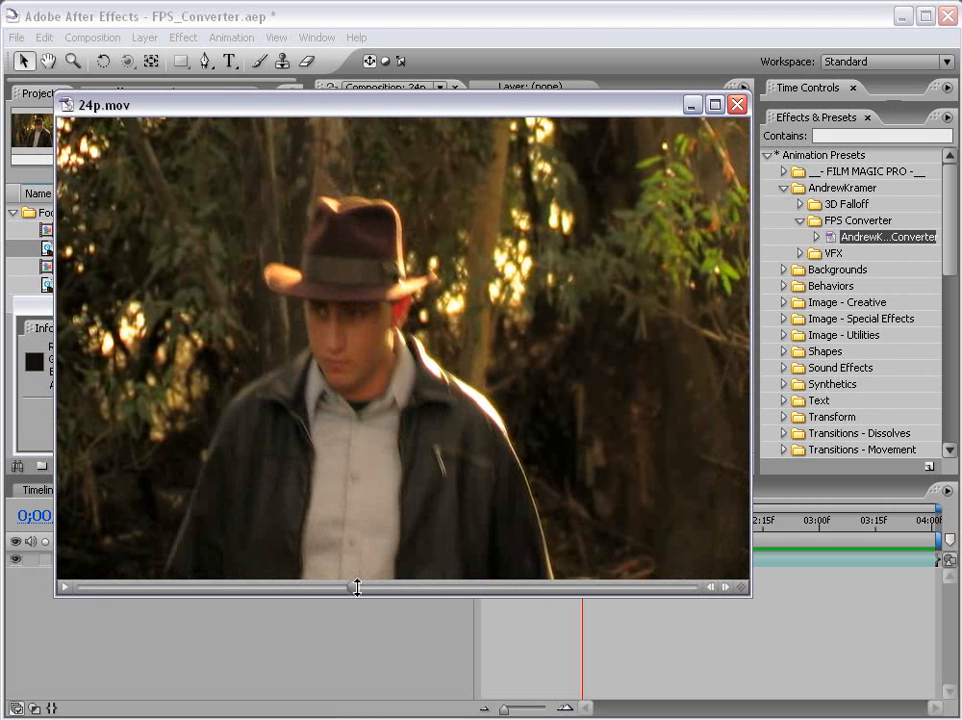
pyautogui.moveTo(140, 106); pyautogui.dragTo(150, 106)
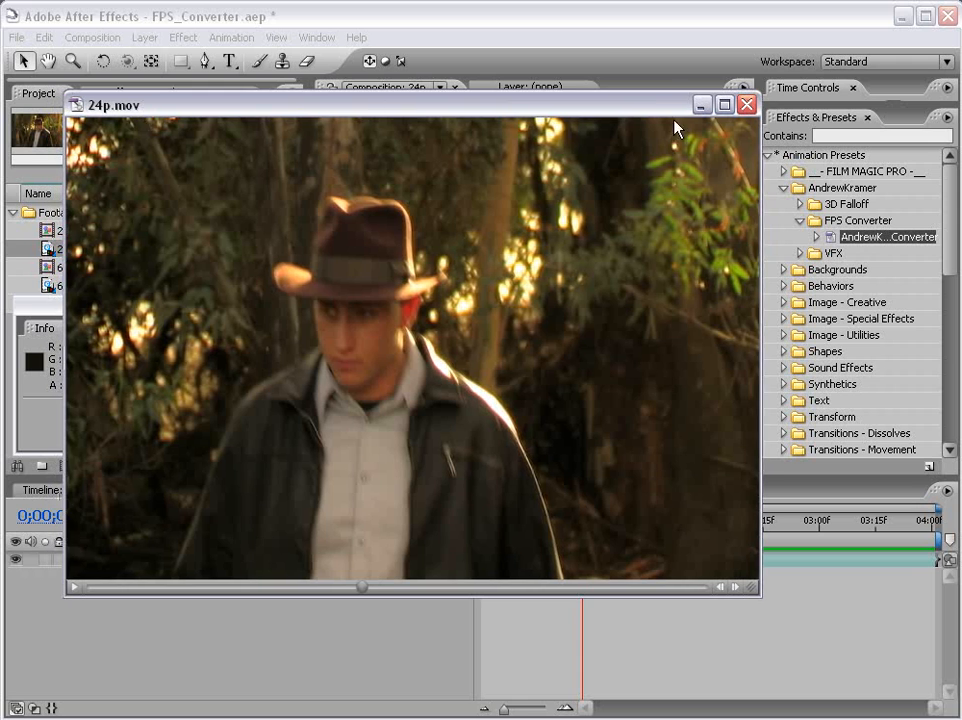
# Step: Close the 24p.mov footage window, move the floating Info panel clear of the project items, and select the SeriousFX_30p footage
pyautogui.click(748, 105)
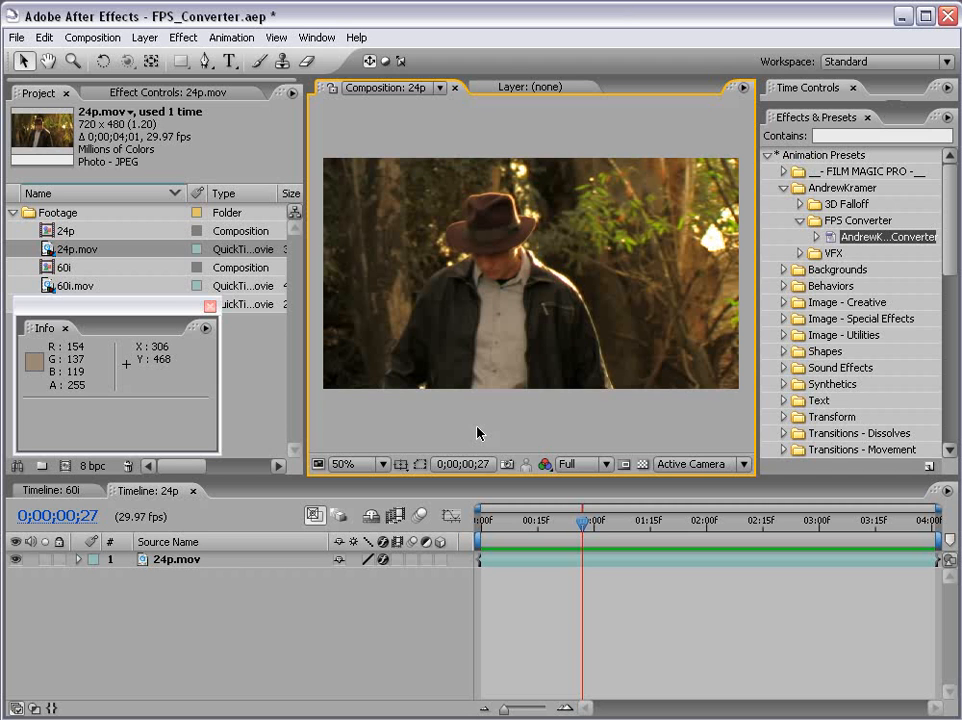
pyautogui.moveTo(122, 306); pyautogui.dragTo(122, 348)
pyautogui.click(91, 329)
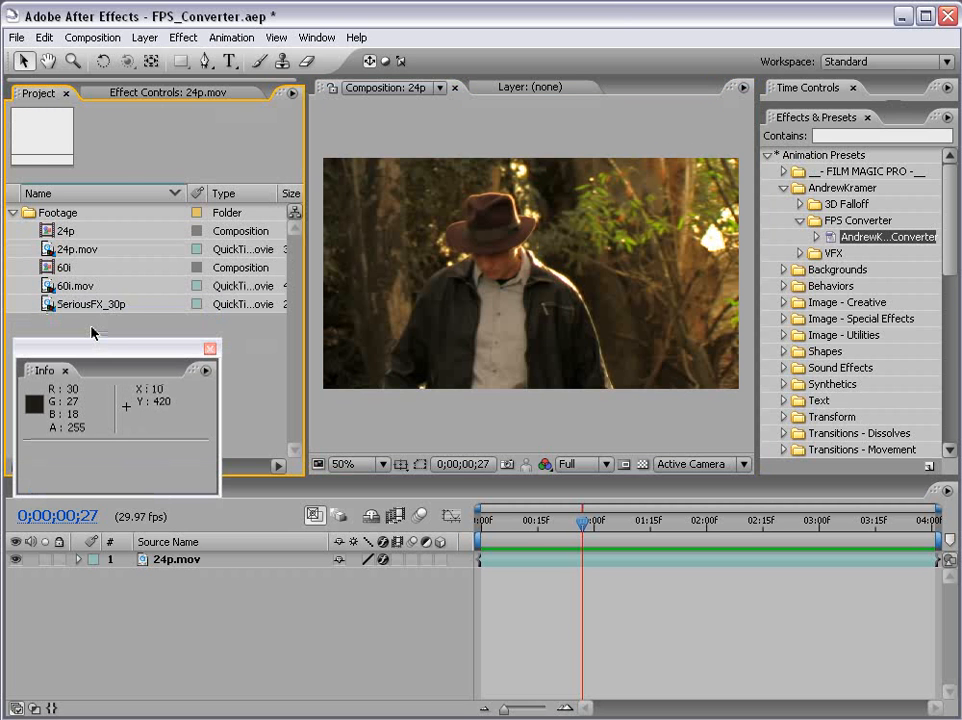
pyautogui.click(79, 306)
pyautogui.click(107, 327)
pyautogui.click(79, 311)
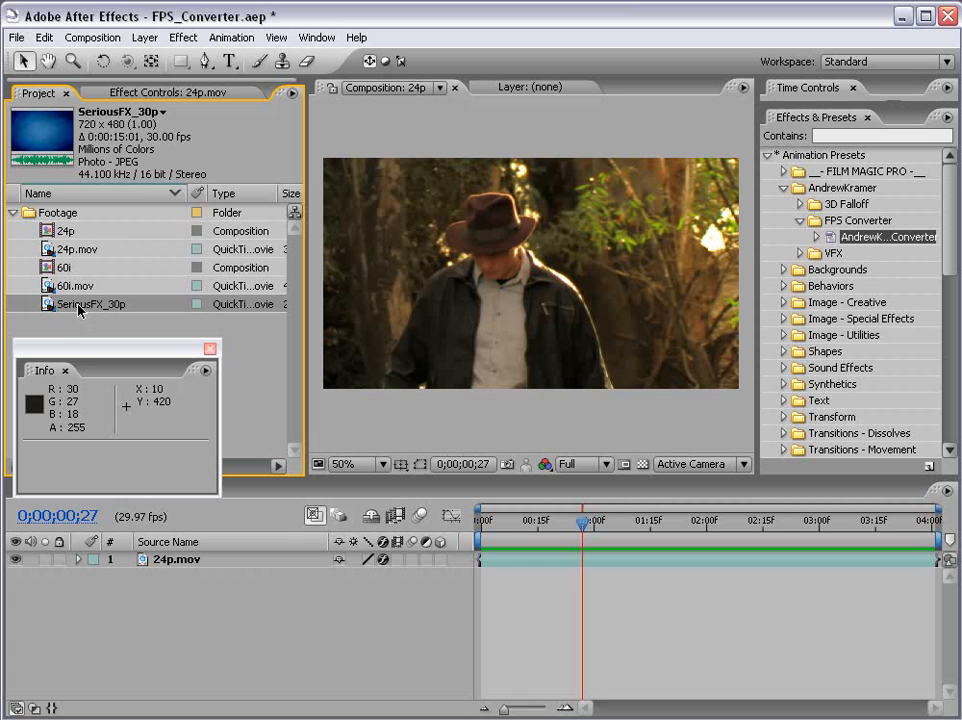
pyautogui.moveTo(64, 350); pyautogui.dragTo(67, 318)
pyautogui.moveTo(130, 316); pyautogui.dragTo(274, 340)
pyautogui.click(119, 325)
pyautogui.click(71, 305)
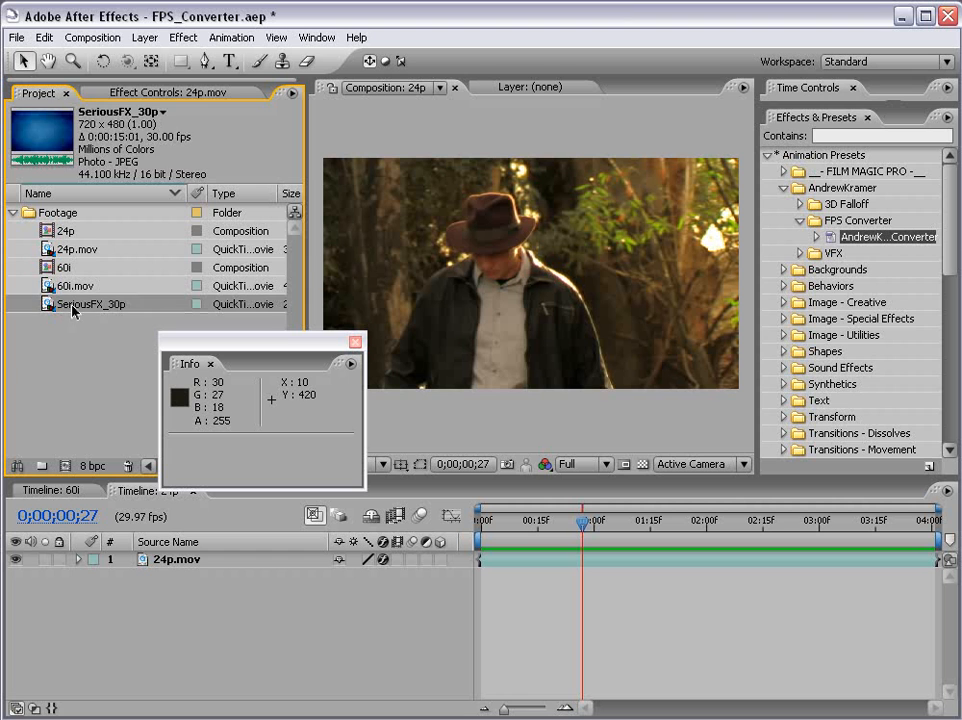
# Step: Interpret the SeriousFX_30p footage so that it conforms to a frame rate of 25 frames per second
pyautogui.rightClick(79, 307)
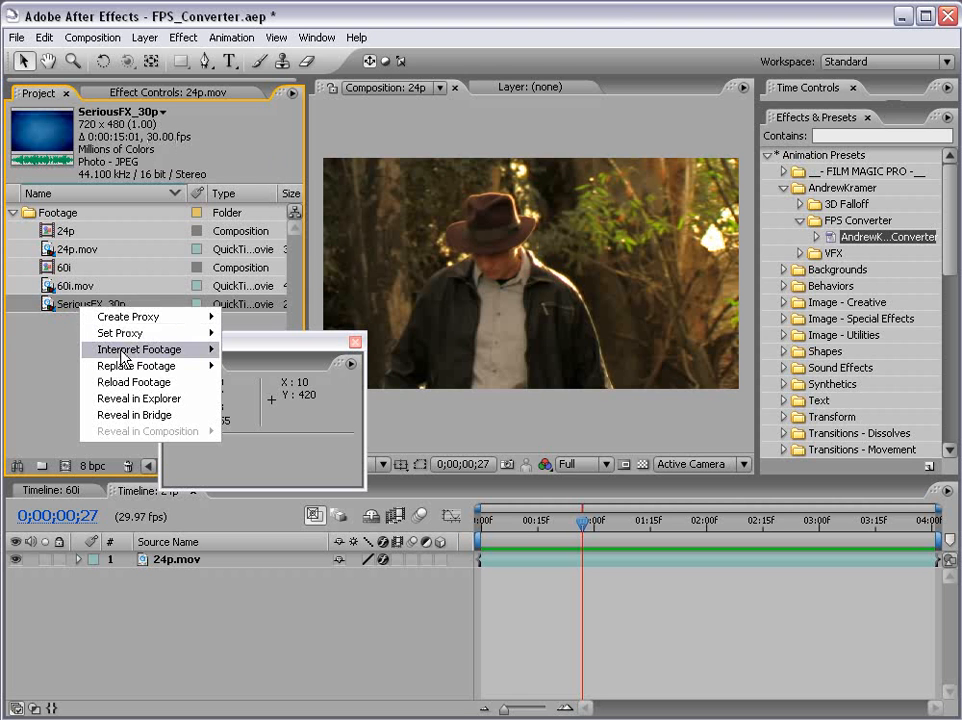
pyautogui.moveTo(124, 356)
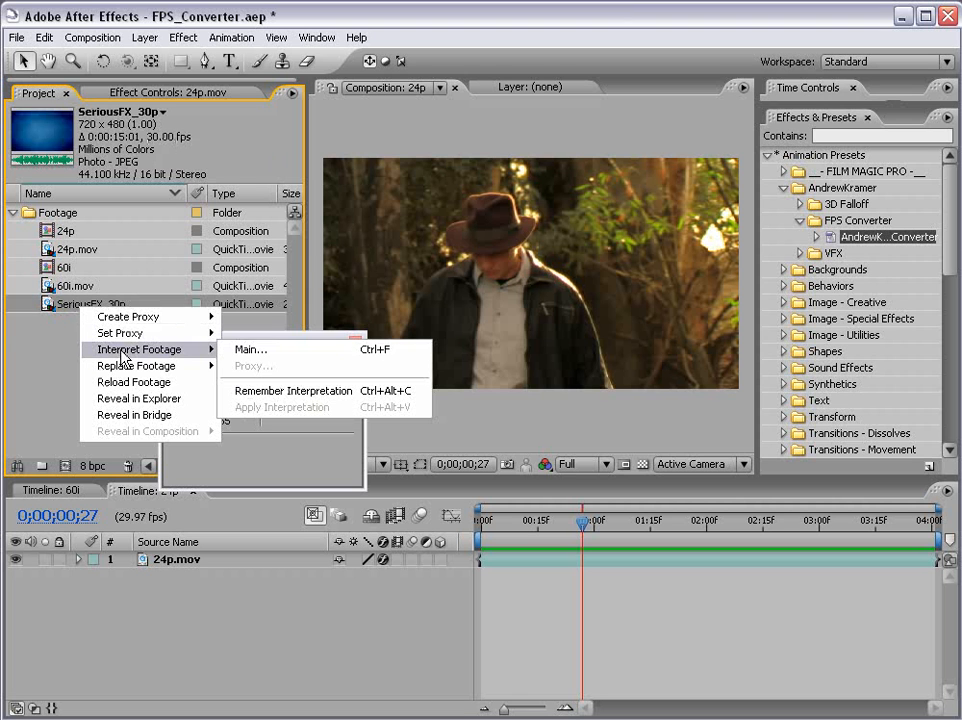
pyautogui.click(260, 351)
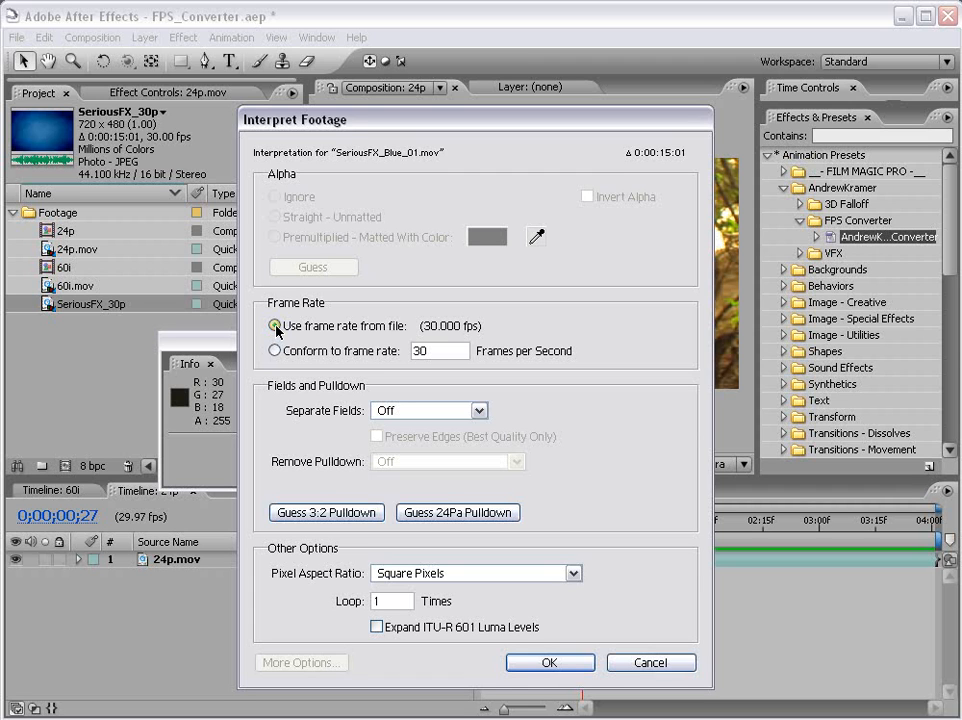
pyautogui.click(275, 351)
pyautogui.doubleClick(454, 351)
pyautogui.write('25')
pyautogui.click(550, 663)
# Step: Create a new composition from the SeriousFX_30p footage and play a RAM preview of it
pyautogui.click(72, 360)
pyautogui.moveTo(49, 312); pyautogui.dragTo(65, 465)
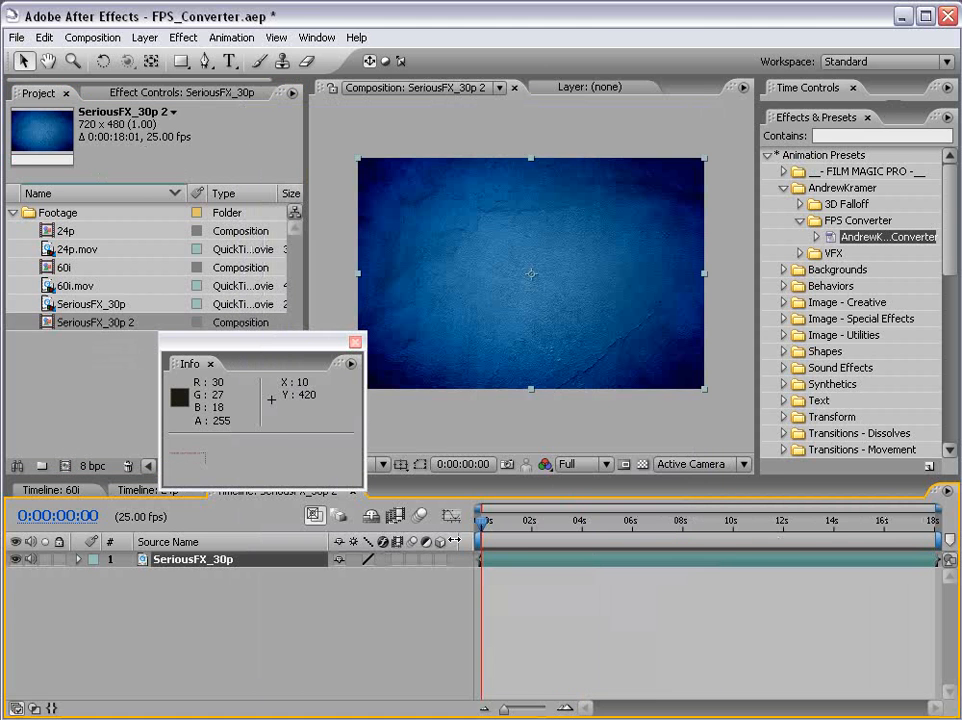
pyautogui.moveTo(494, 541)
pyautogui.mouseDown()
pyautogui.moveTo(490, 528)
pyautogui.moveTo(546, 528)
pyautogui.moveTo(509, 528)
pyautogui.mouseUp()
pyautogui.press('KP_0')
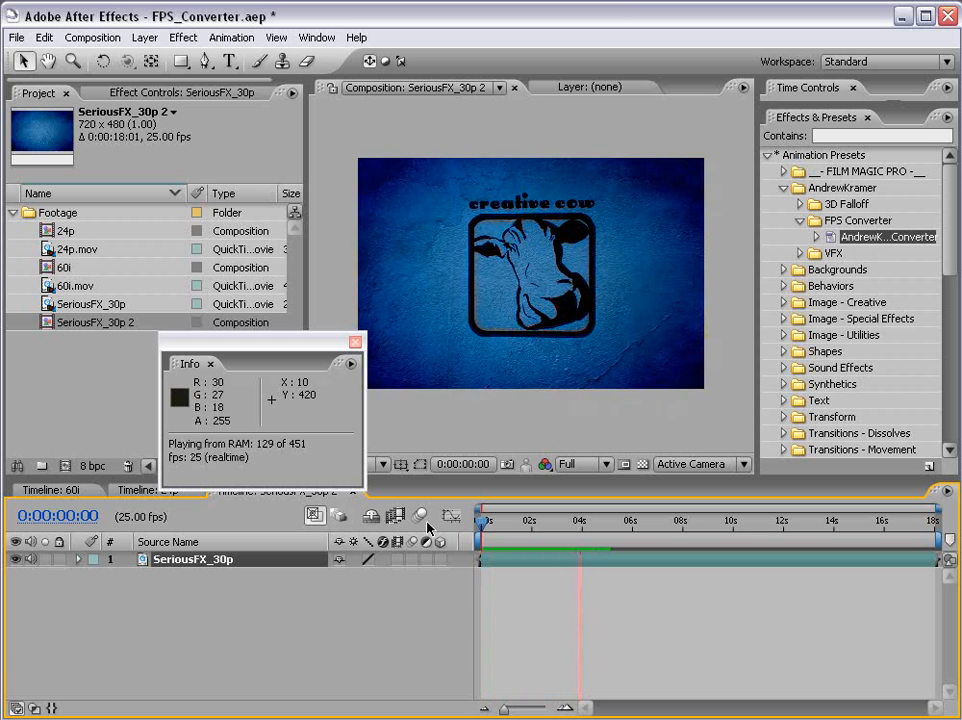
pyautogui.press('space')
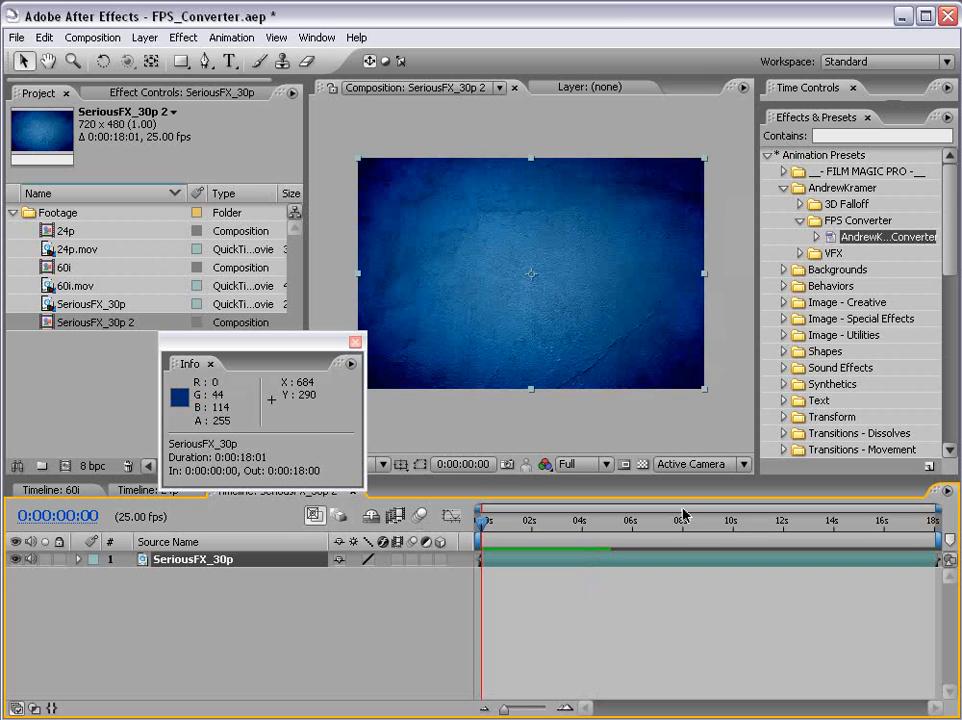
# Step: Apply the AndrewKramer FPS Converter preset to the SeriousFX_30p layer, with the actual source frame rate at 30 and the target at 25
pyautogui.moveTo(865, 241); pyautogui.dragTo(530, 256)
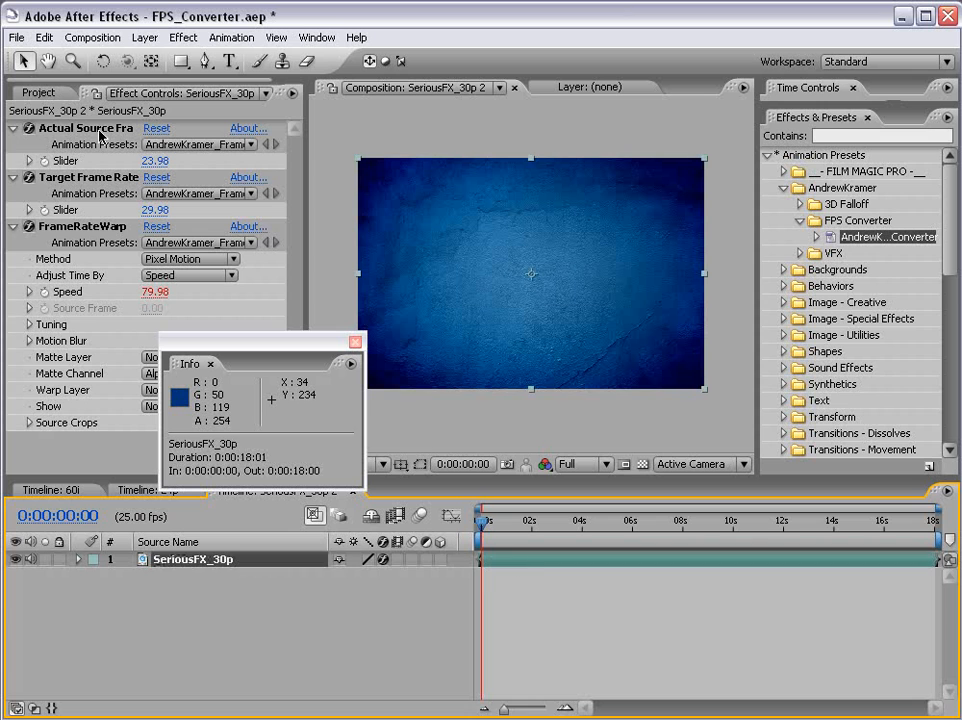
pyautogui.click(148, 160)
pyautogui.write('30')
pyautogui.press('Return')
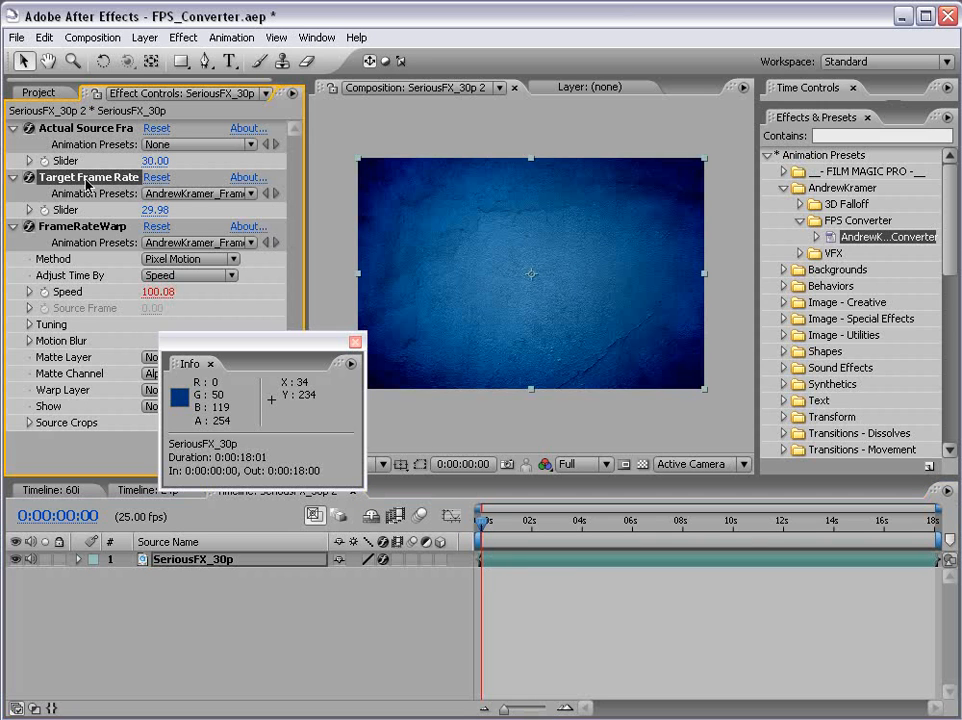
pyautogui.click(150, 210)
pyautogui.write('25')
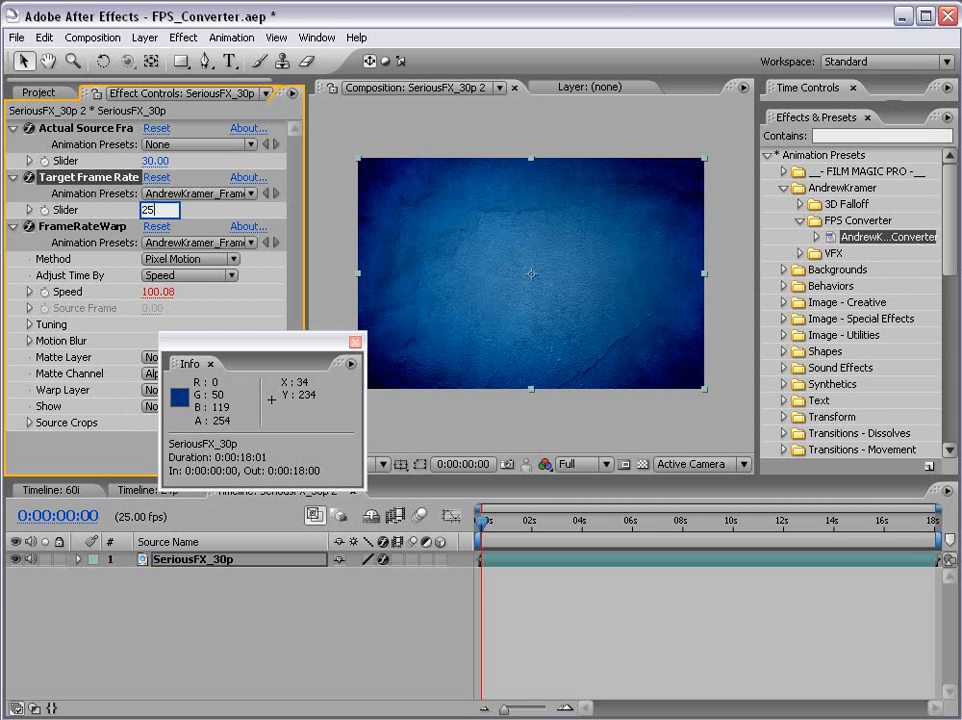
pyautogui.press('Return')
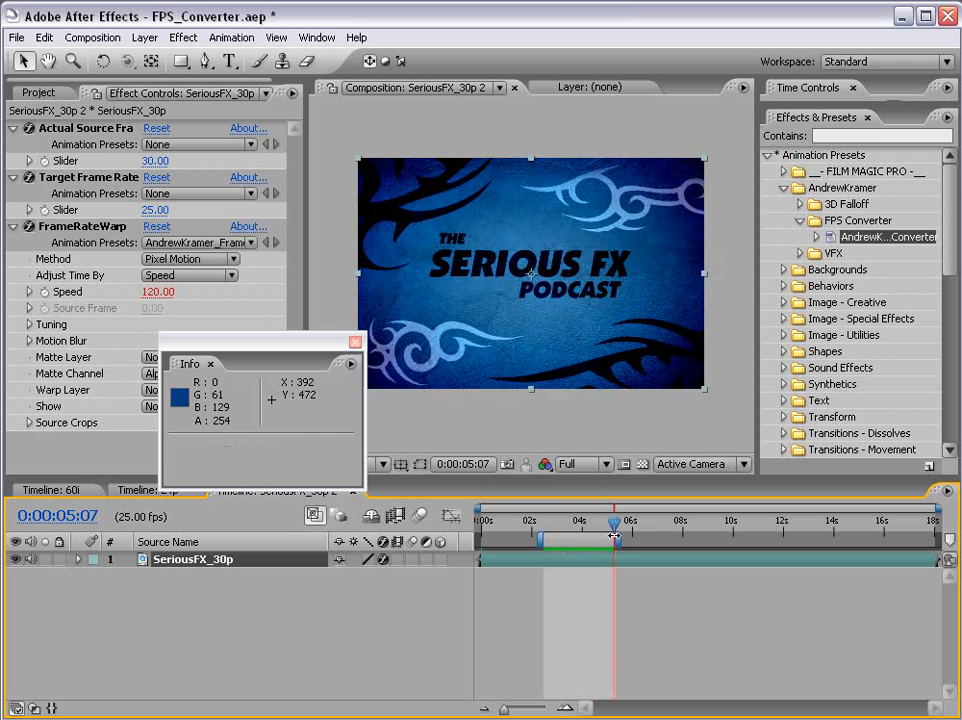
# Step: Examine the converted frame at 0:00:03:13 in a maximized composition view, close the floating Info panel, and restore the layout
pyautogui.click(550, 601)
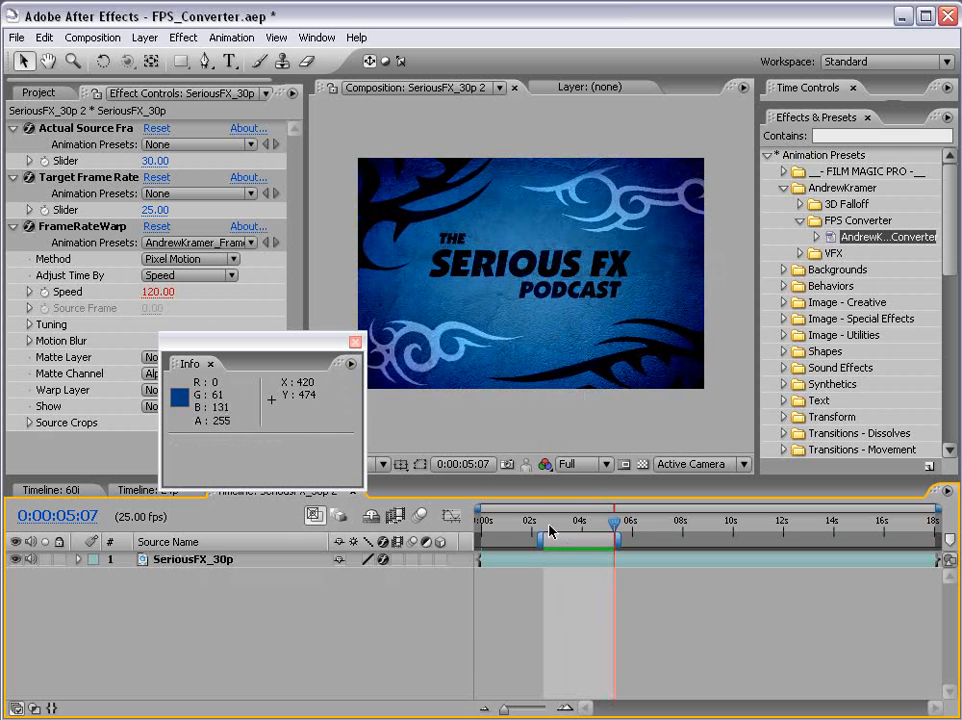
pyautogui.moveTo(551, 521); pyautogui.dragTo(571, 521)
pyautogui.press('`')
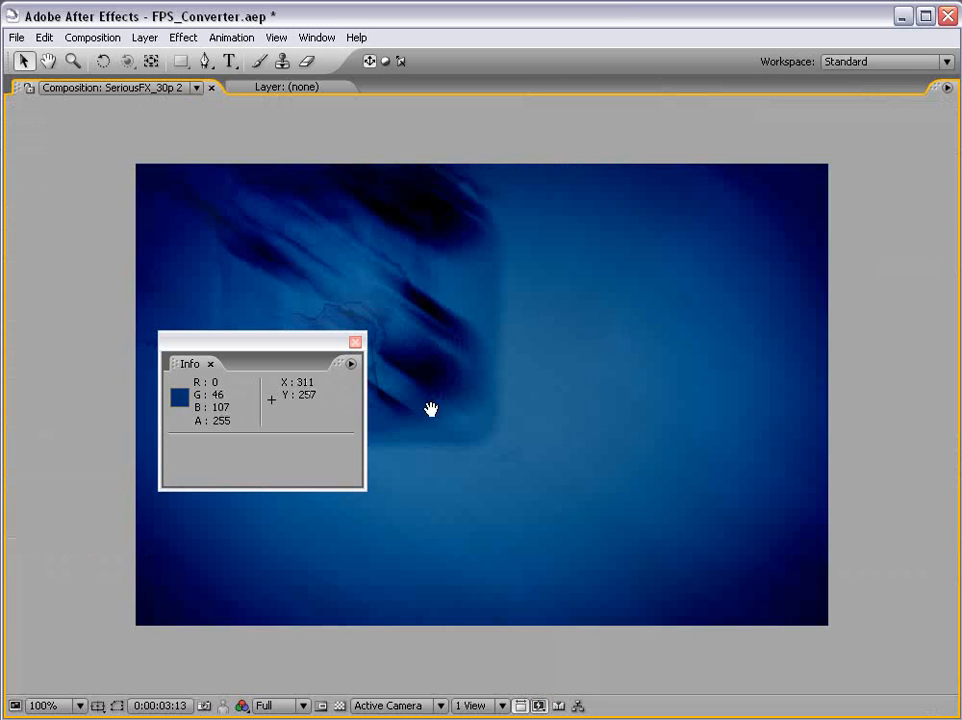
pyautogui.moveTo(485, 361); pyautogui.dragTo(573, 358)
pyautogui.click(360, 343)
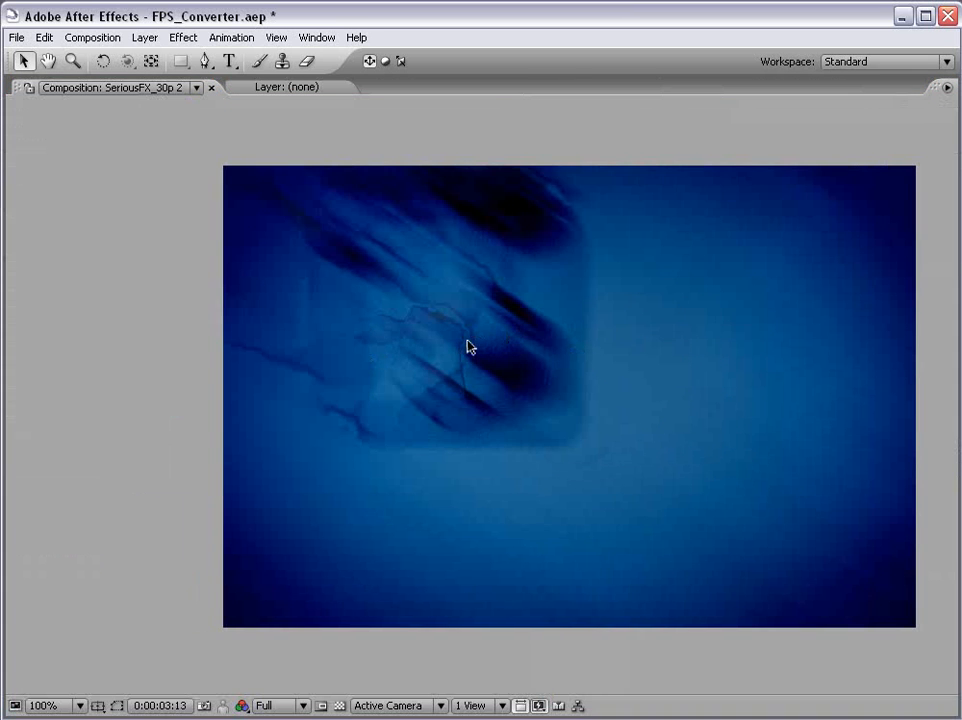
pyautogui.press('`')
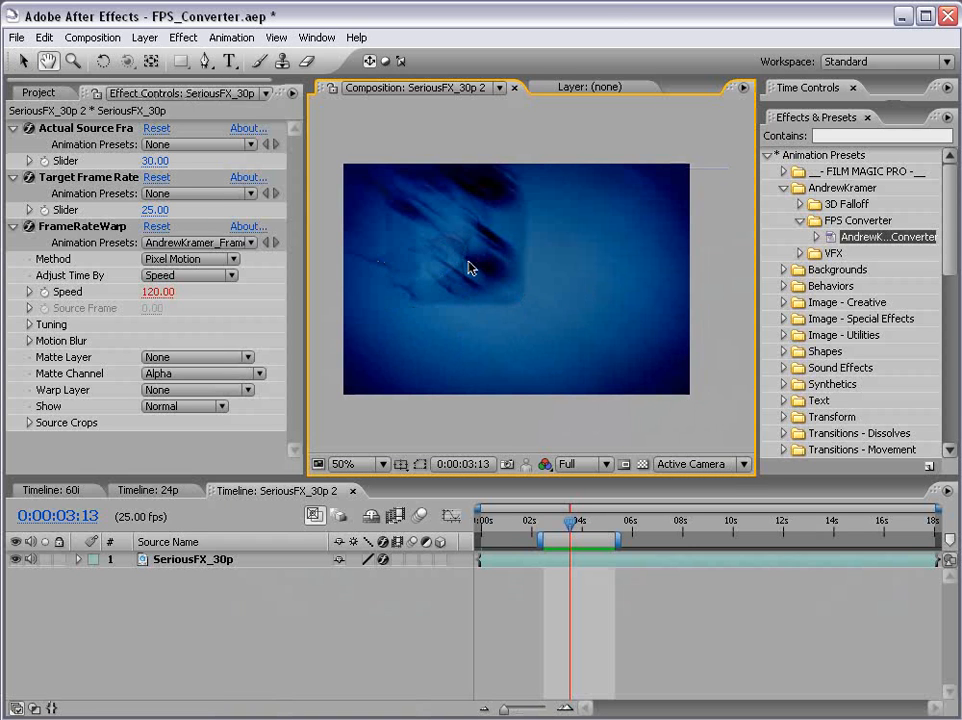
# Step: Step back and forth through the frames around 0:00:03:13 to examine the Pixel Motion interpolation of the fast-moving logo
pyautogui.press('pageup')
pyautogui.press('pageup')
pyautogui.press('pageup')
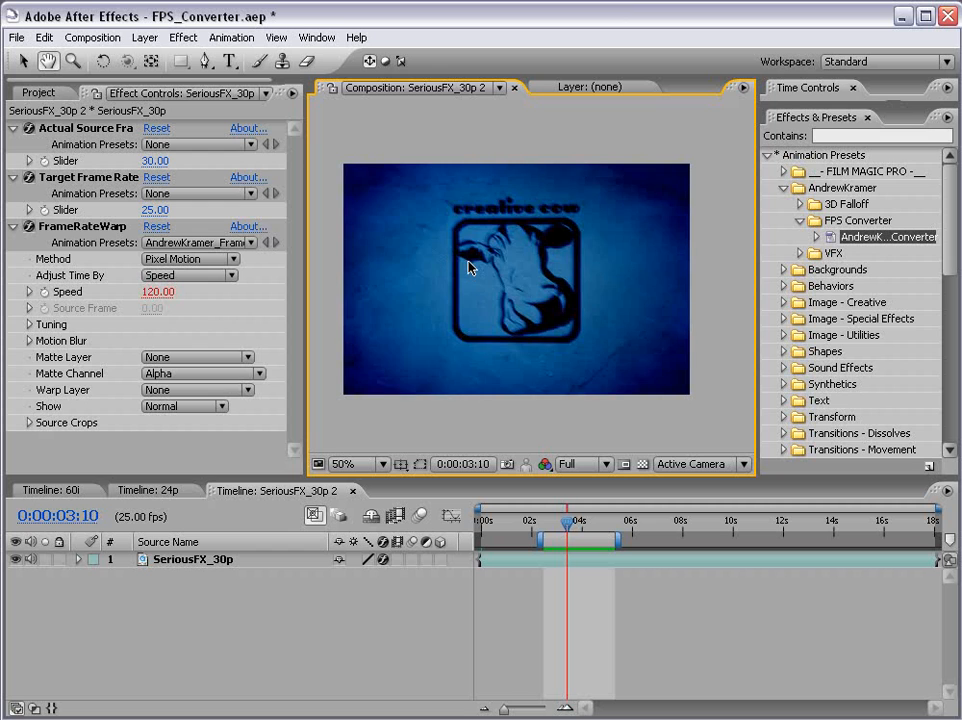
pyautogui.press('pagedown')
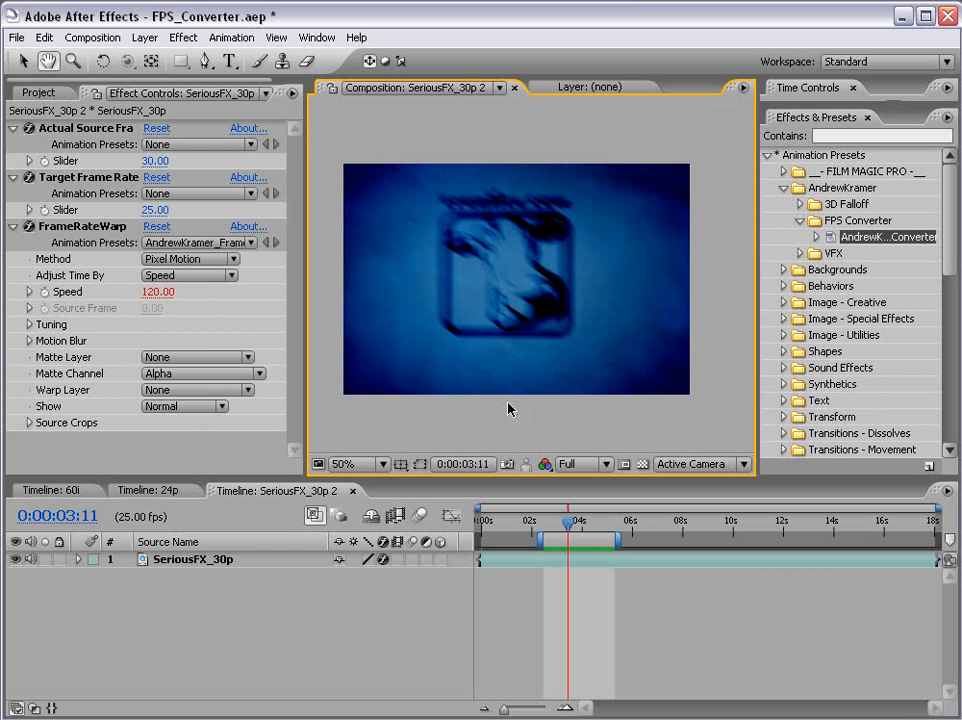
pyautogui.press('pagedown')
pyautogui.press('pagedown')
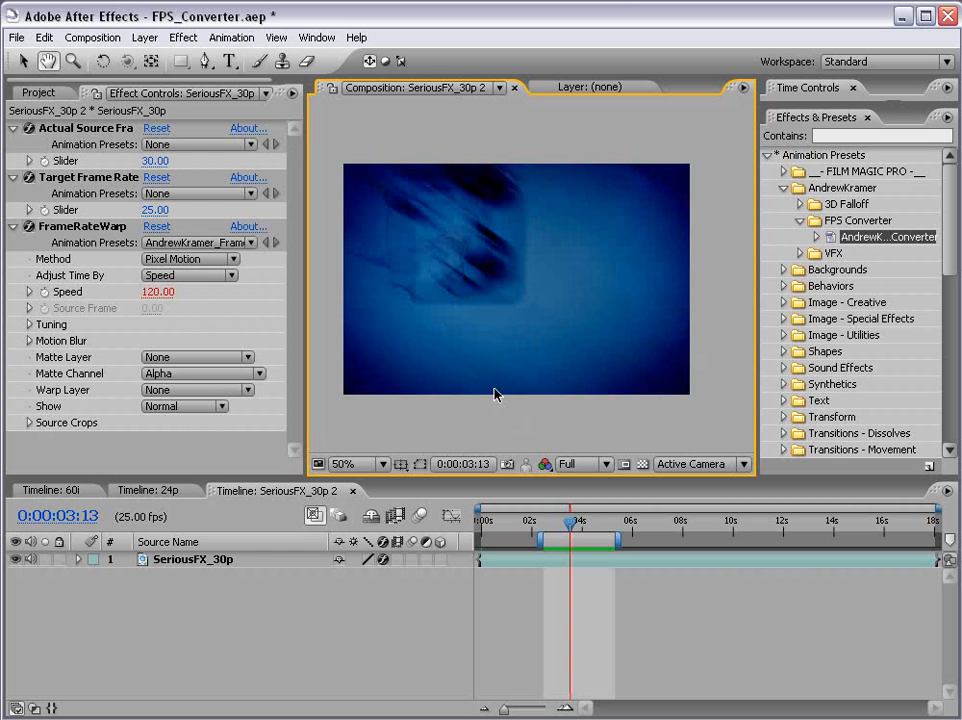
pyautogui.press('pageup')
pyautogui.press('pagedown')
pyautogui.press('pagedown')
pyautogui.press('pageup')
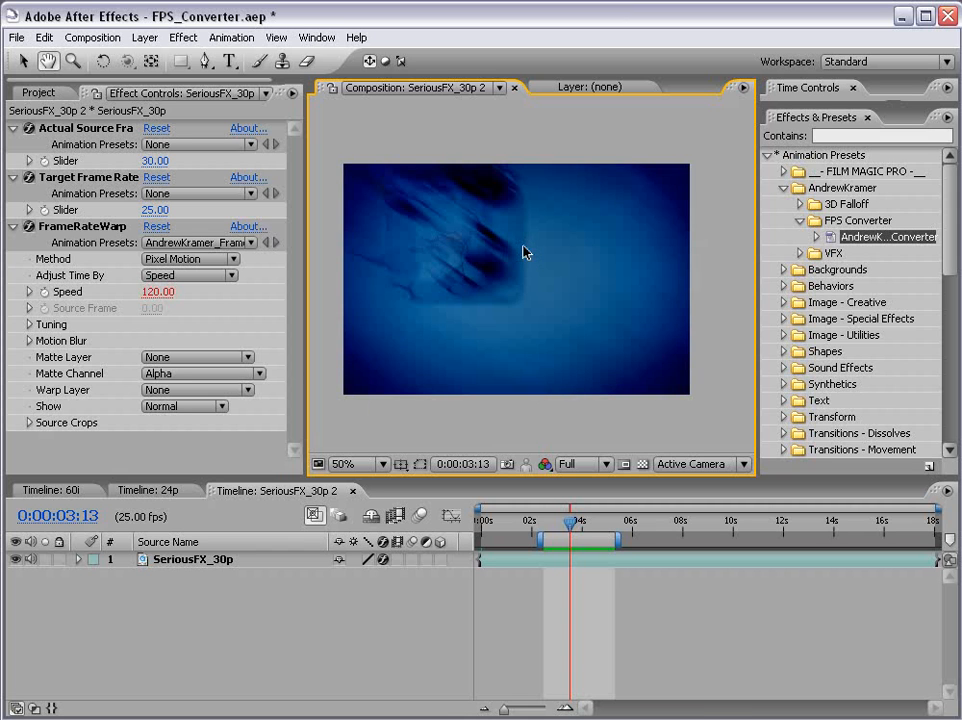
pyautogui.press('pagedown')
pyautogui.press('pagedown')
pyautogui.press('pageup')
pyautogui.press('pageup')
pyautogui.press('pageup')
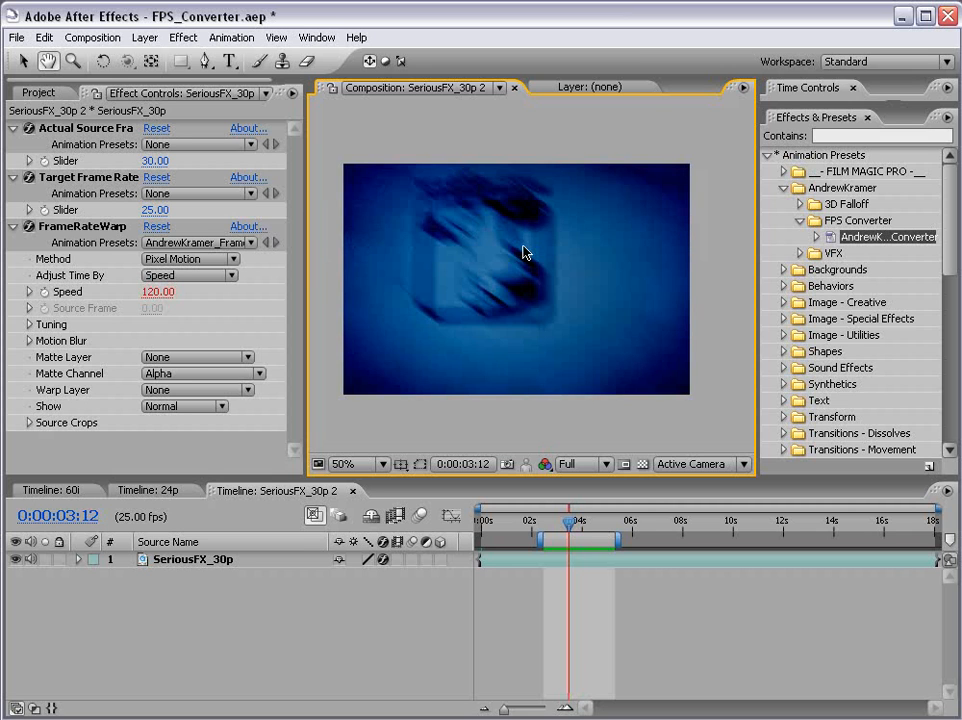
pyautogui.press('pagedown')
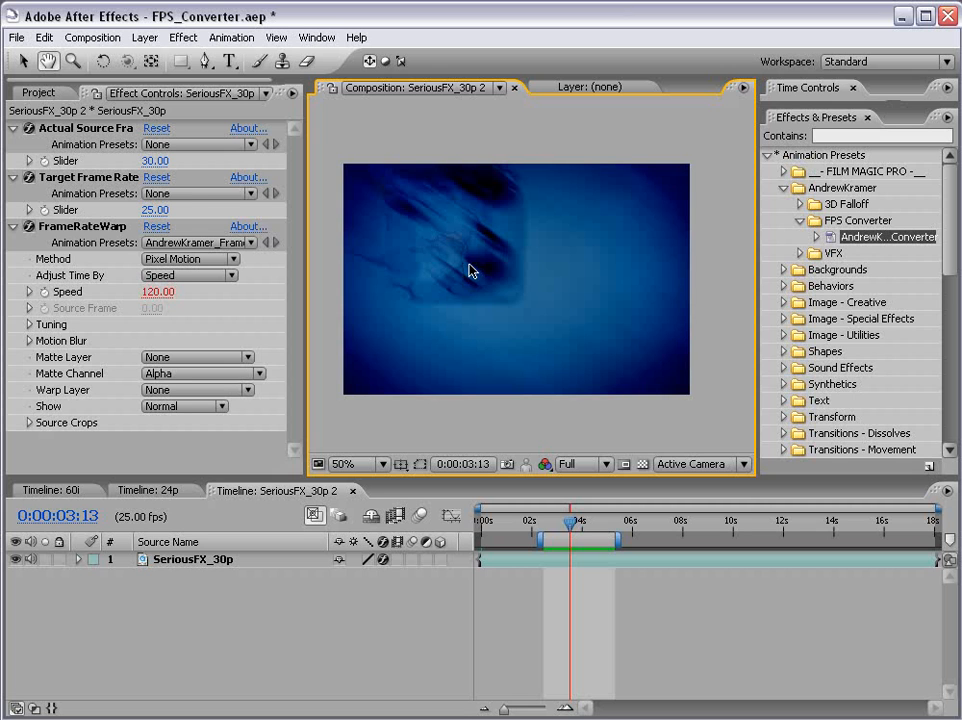
# Step: Enlarge the effect settings area, expand FrameRateWarp's Tuning group, and set its Error Threshold to 40
pyautogui.click(88, 227)
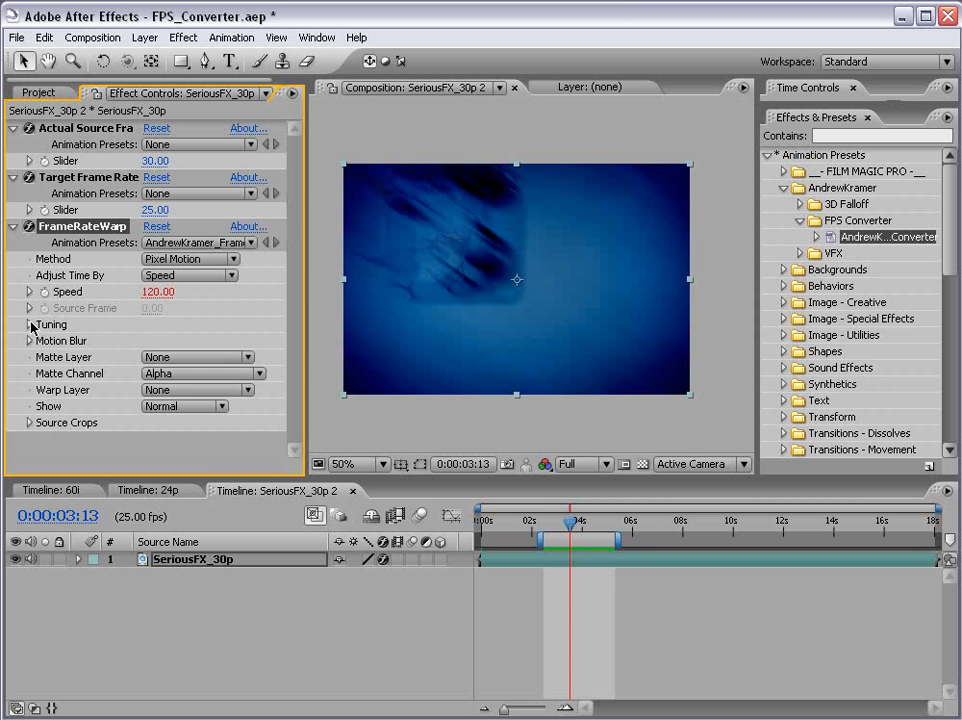
pyautogui.click(30, 325)
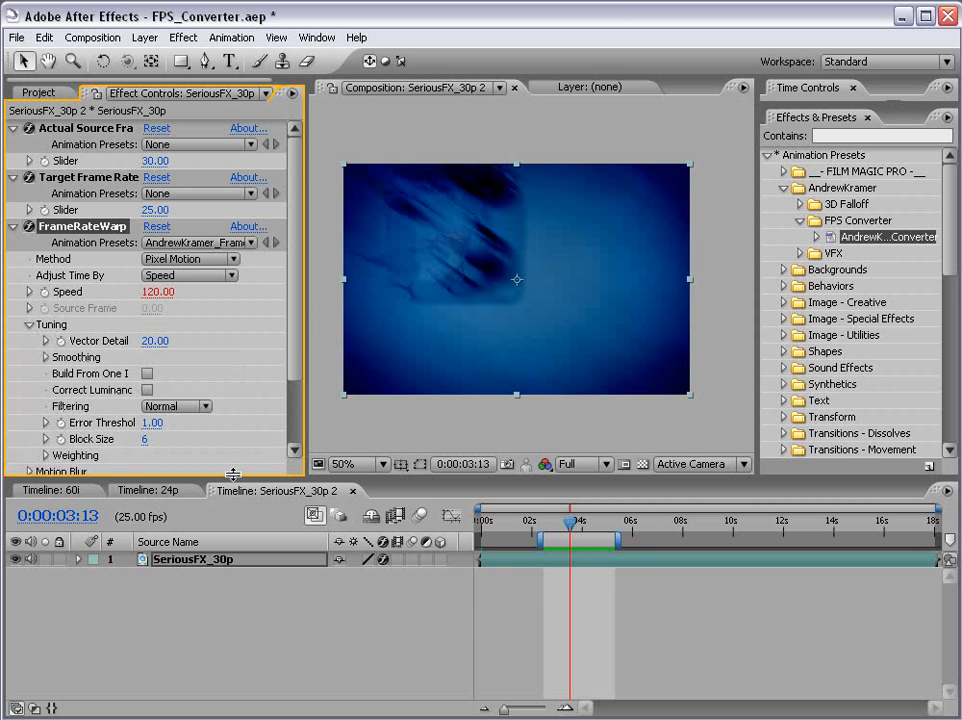
pyautogui.moveTo(233, 474); pyautogui.dragTo(232, 540)
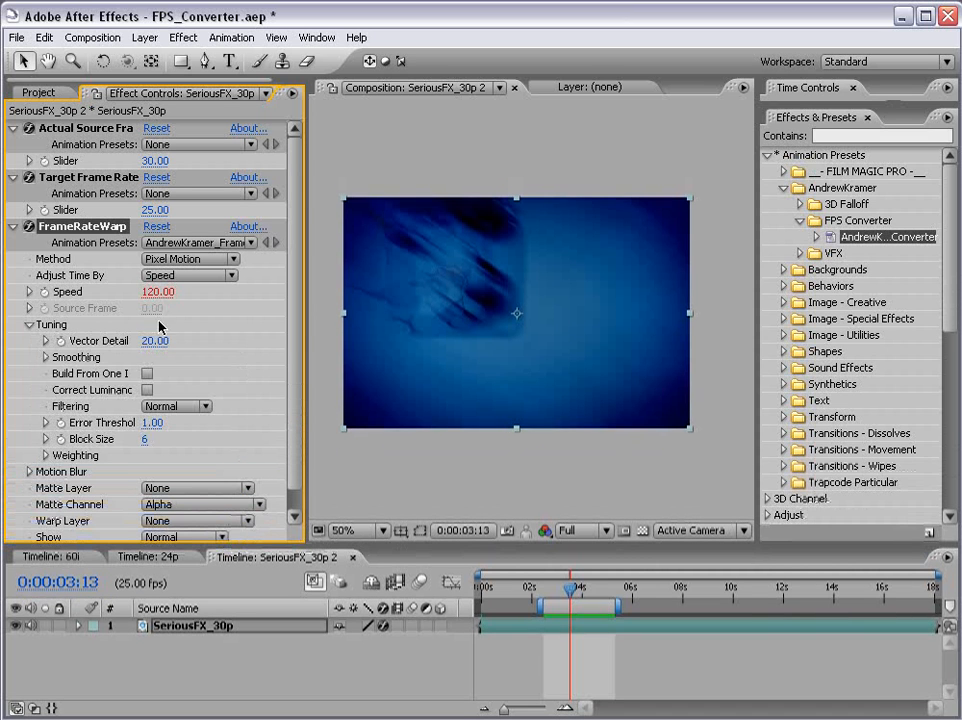
pyautogui.moveTo(307, 408); pyautogui.dragTo(330, 408)
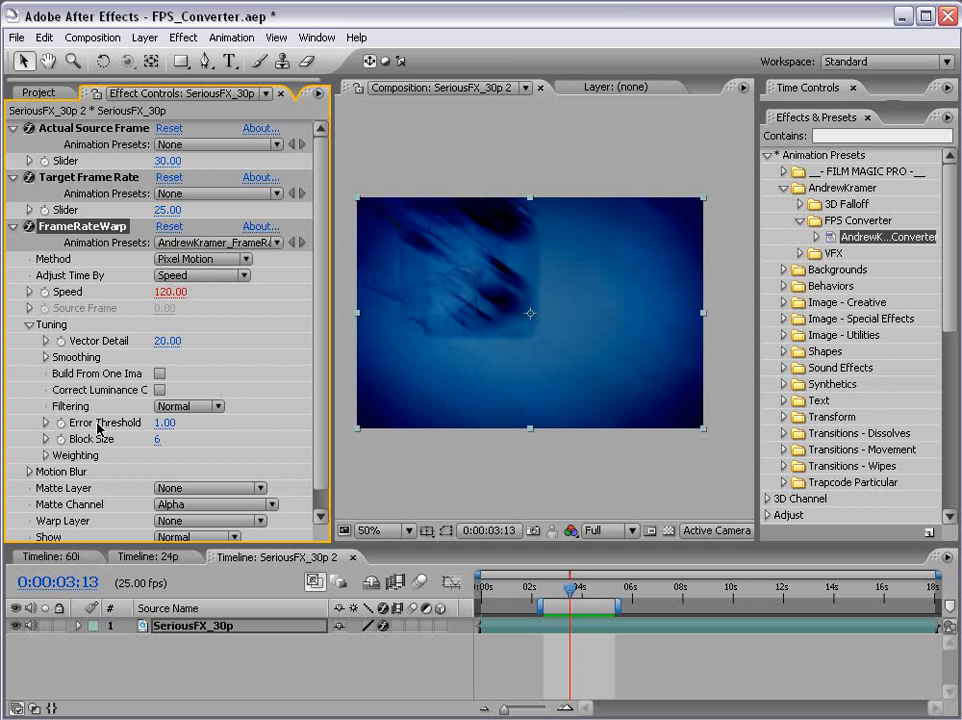
pyautogui.click(45, 423)
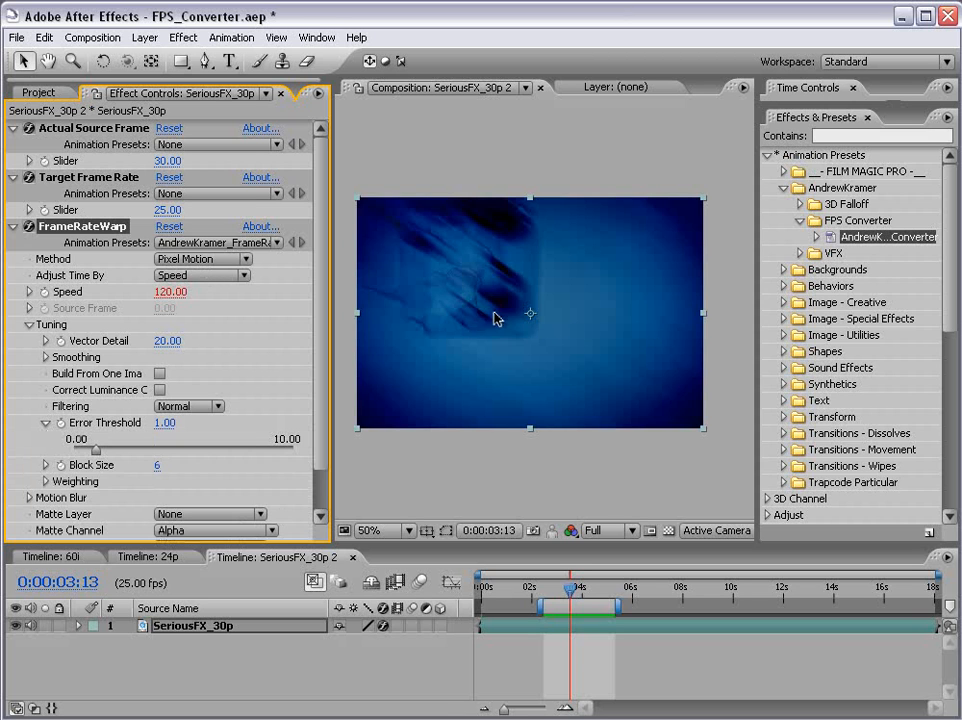
pyautogui.click(164, 423)
pyautogui.write('40')
pyautogui.press('Return')
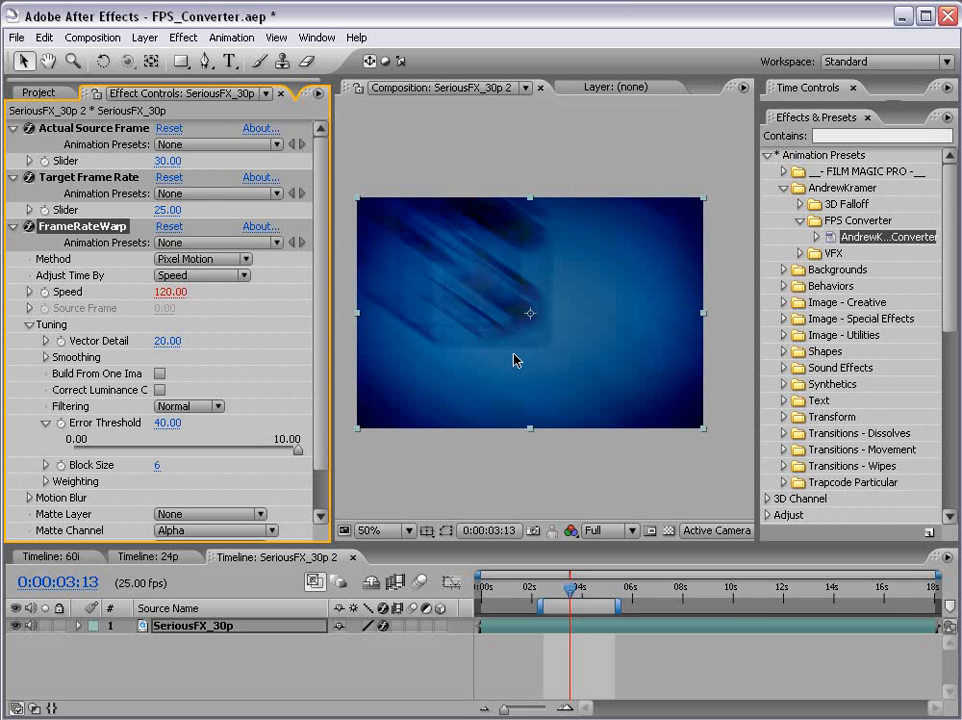
# Step: Inspect the retuned SeriousFX composition in a maximized view, then restore the normal layout
pyautogui.click(474, 476)
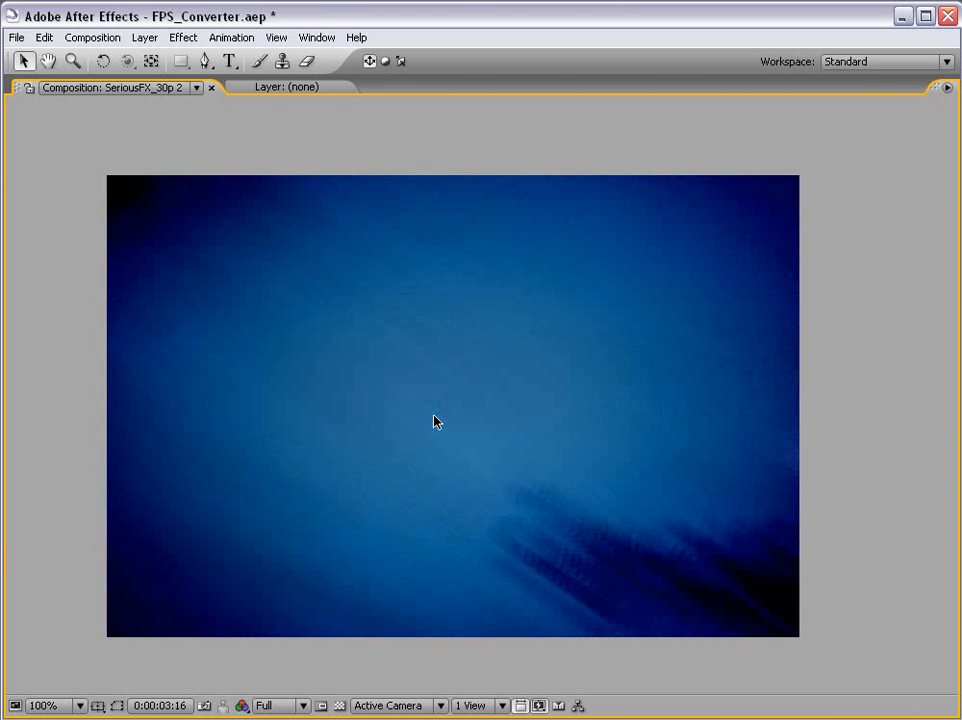
pyautogui.press('`')
pyautogui.moveTo(571, 450); pyautogui.dragTo(566, 464)
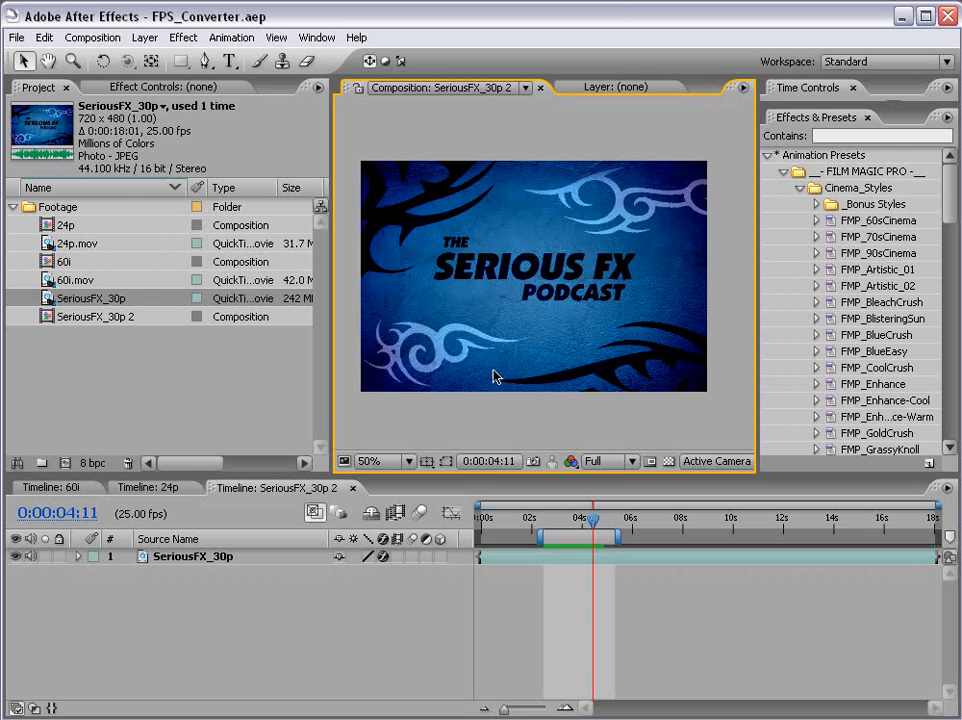
# Step: Change the SeriousFX_30p 2 composition's settings to the PAL D1/DV preset
pyautogui.click(586, 518)
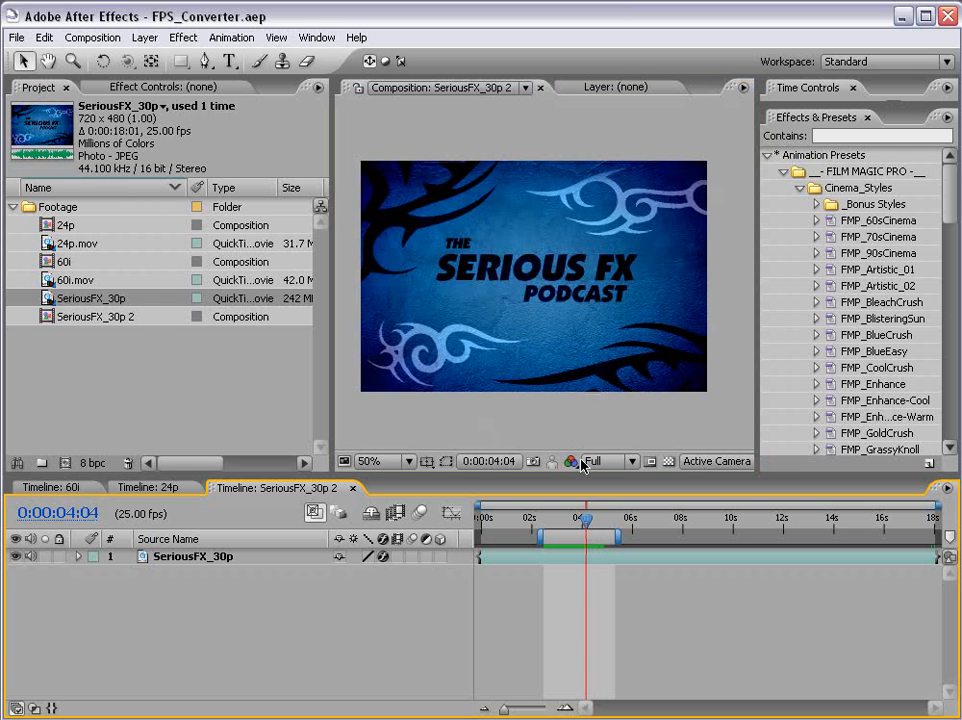
pyautogui.click(533, 419)
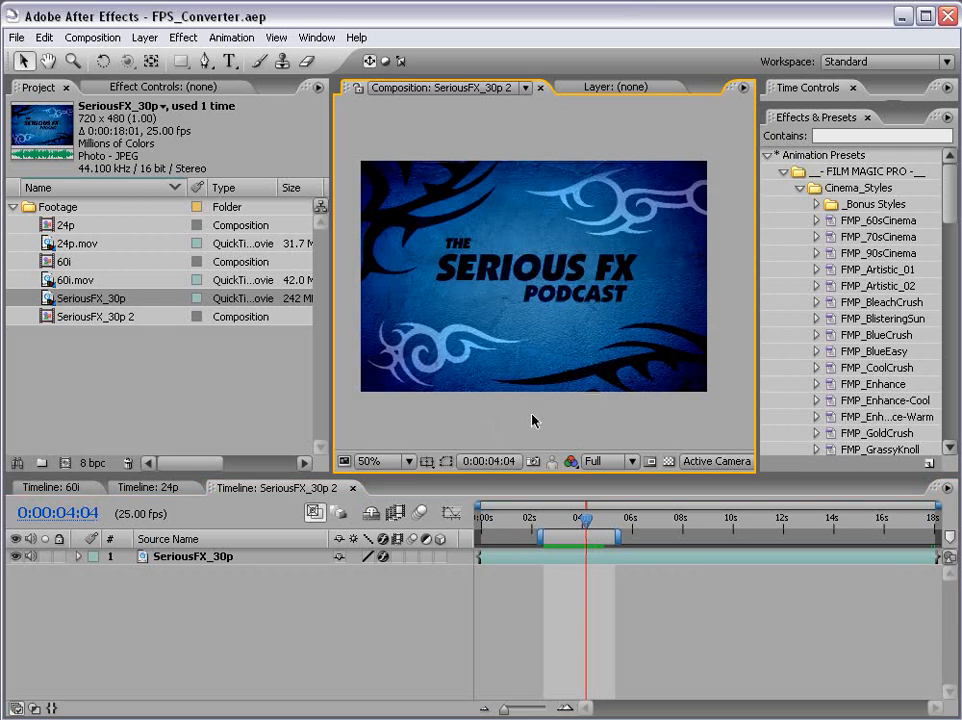
pyautogui.click(114, 42)
pyautogui.click(132, 83)
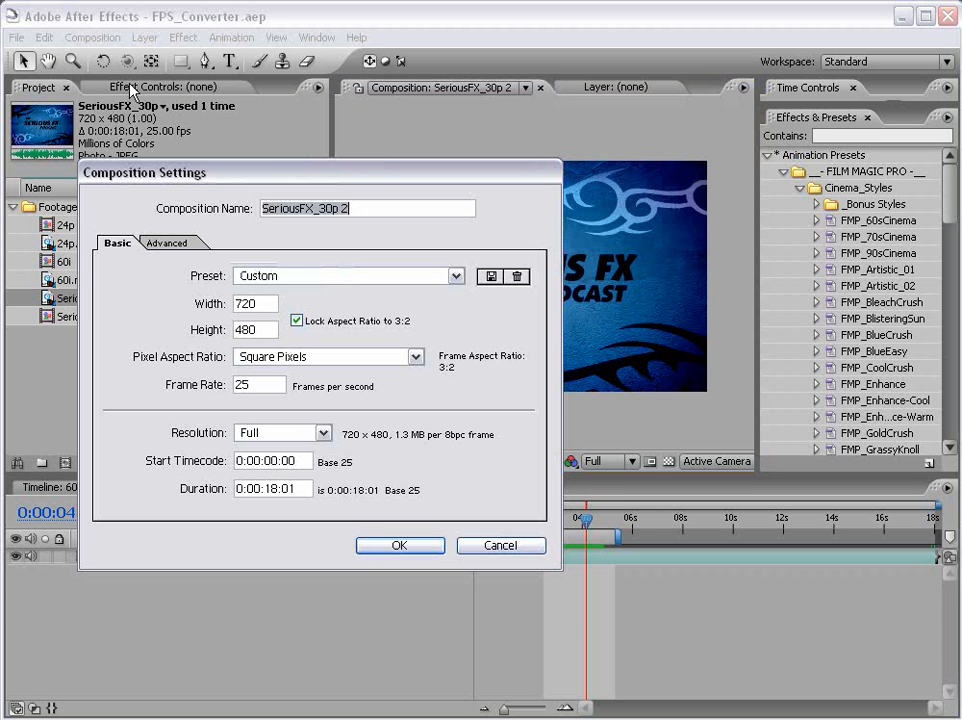
pyautogui.click(297, 278)
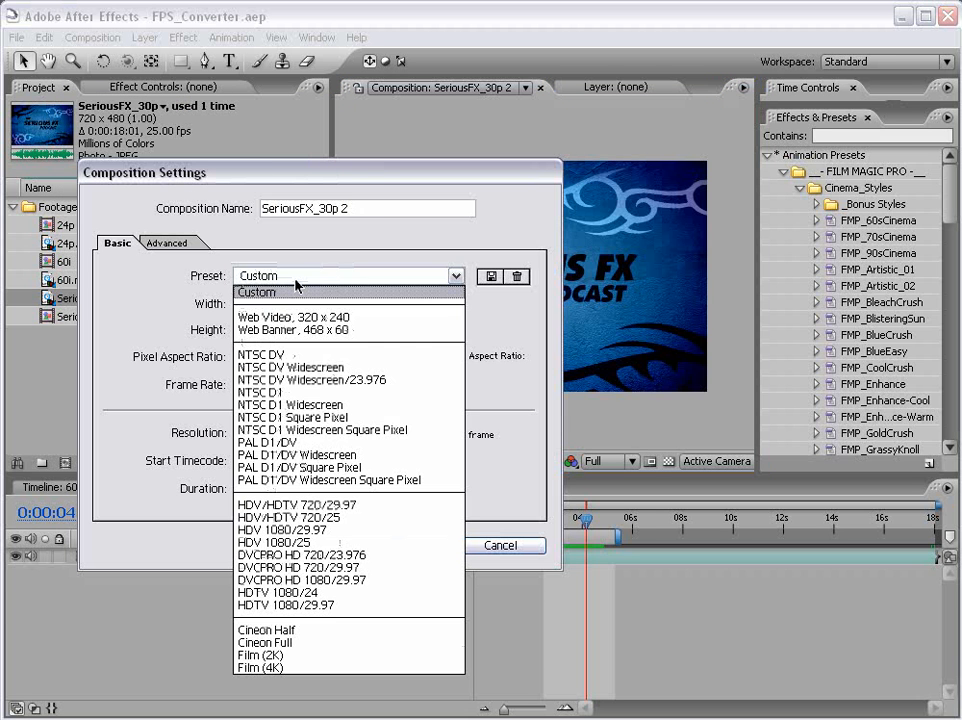
pyautogui.click(268, 442)
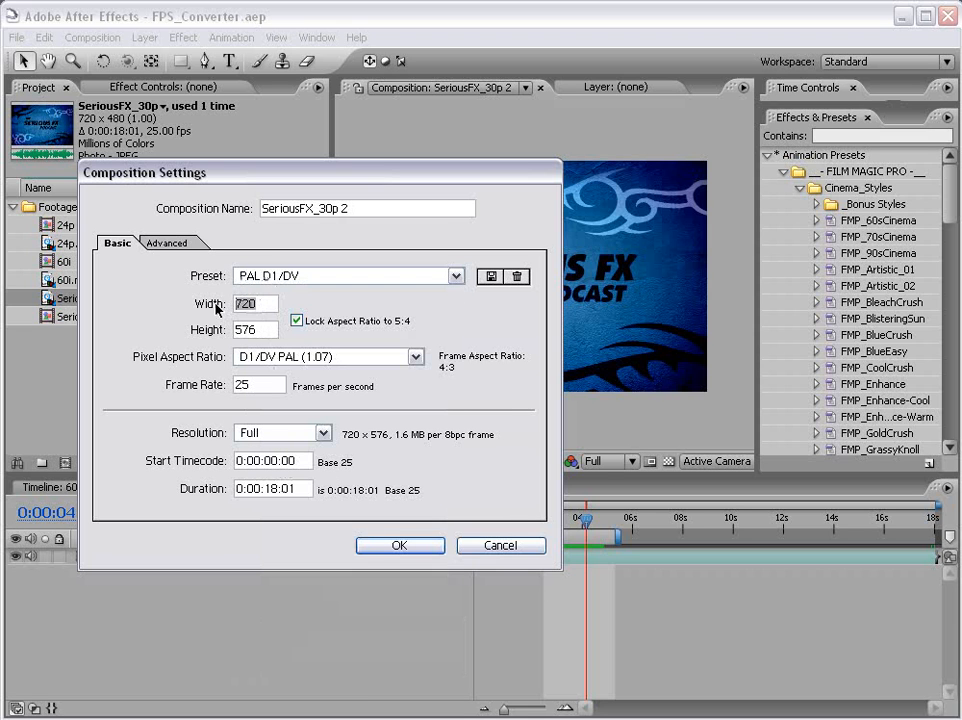
pyautogui.doubleClick(245, 384)
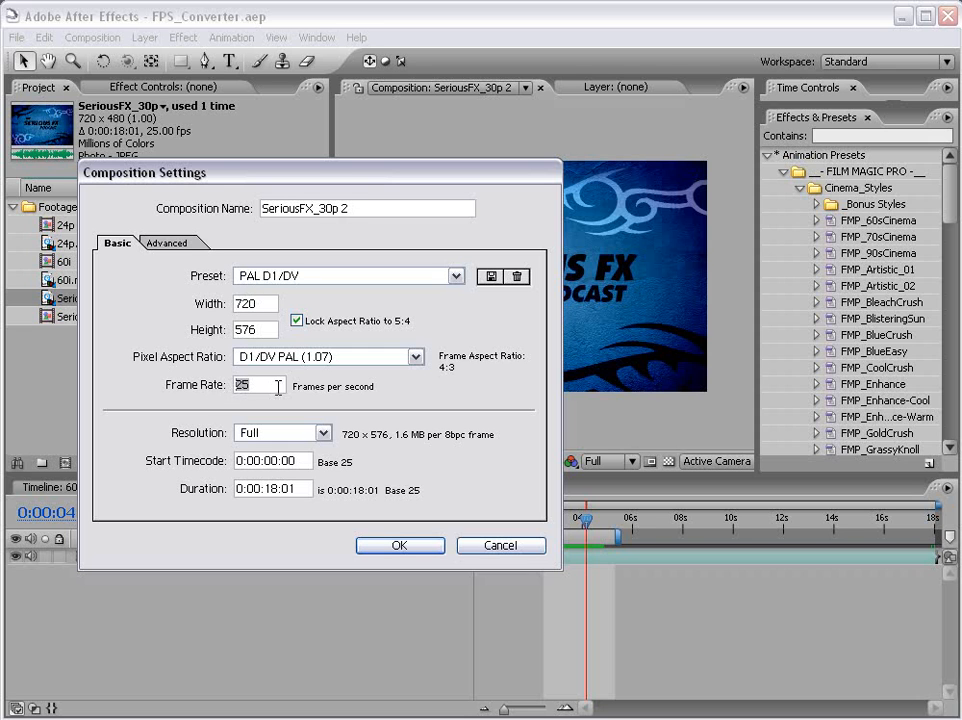
pyautogui.click(399, 545)
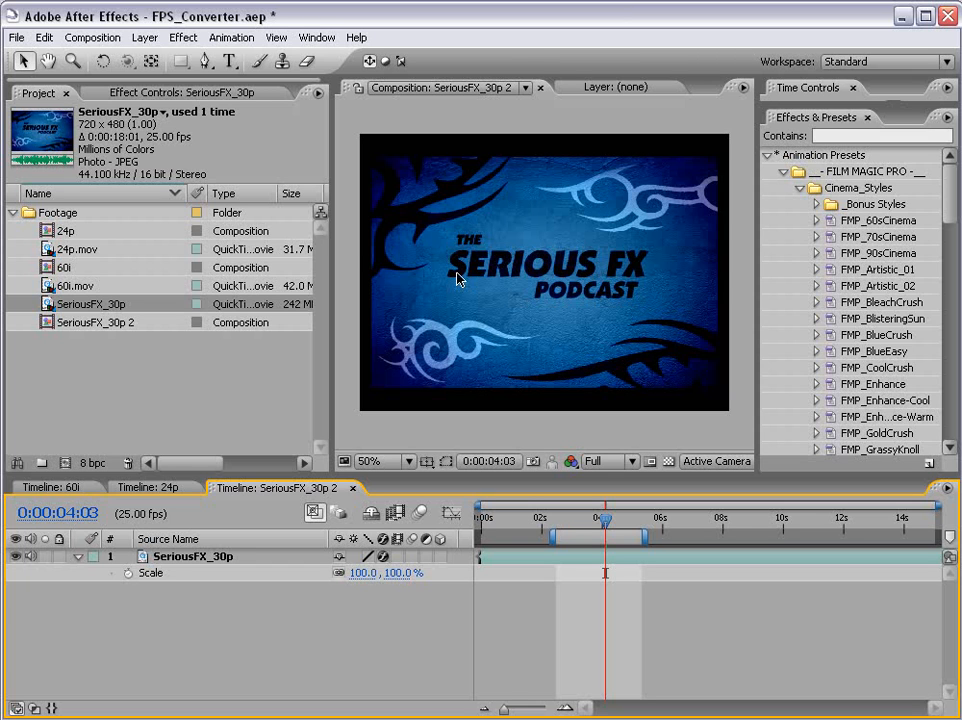
# Step: Scale the SeriousFX_30p layer to fit the composition's width
pyautogui.click(429, 272)
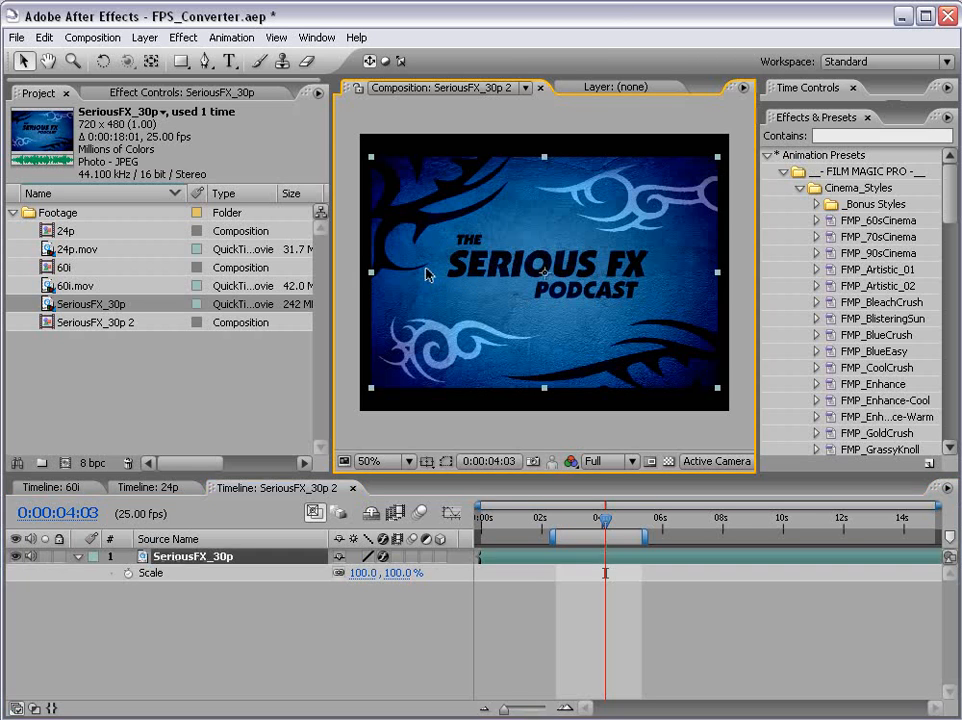
pyautogui.rightClick(429, 272)
pyautogui.moveTo(479, 333)
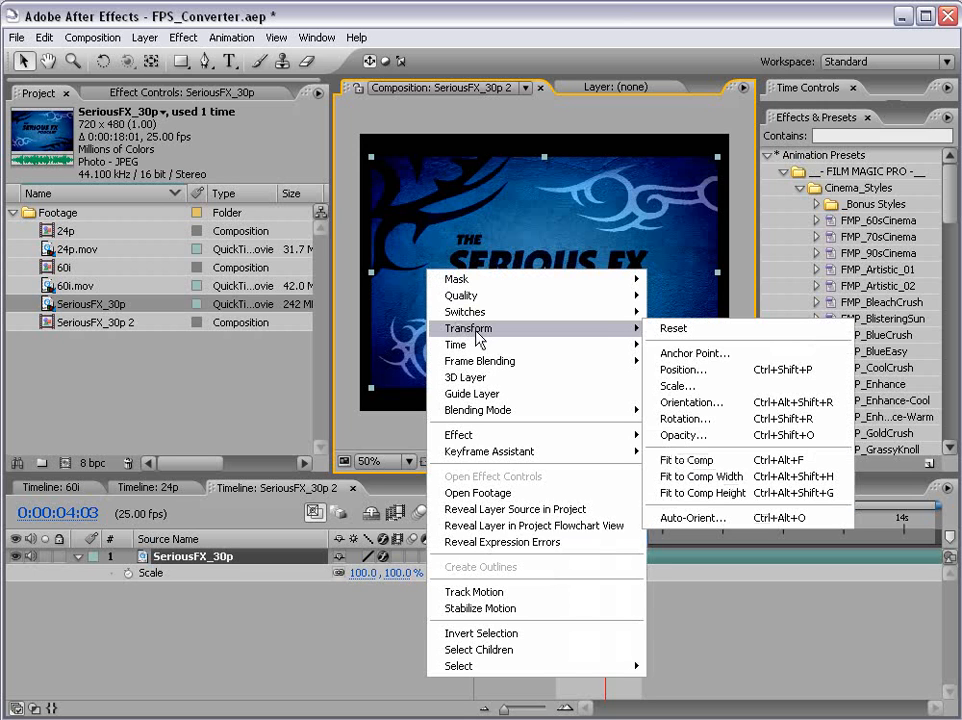
pyautogui.click(752, 478)
# Step: Try fitting the SeriousFX_30p layer to the composition's height, and undo that scaling
pyautogui.rightClick(489, 340)
pyautogui.moveTo(525, 394)
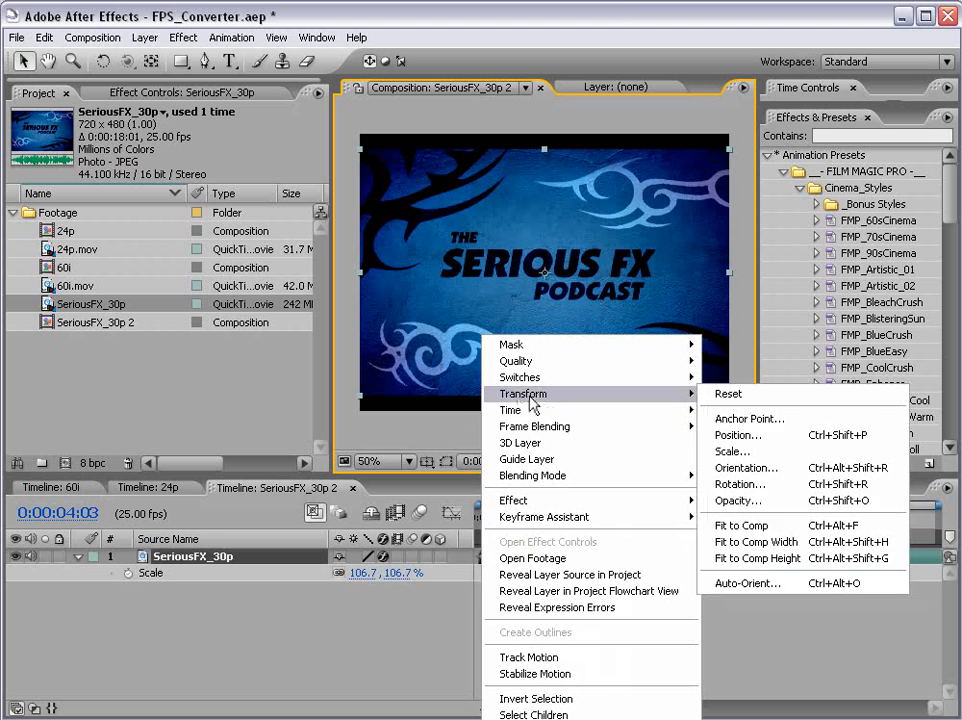
pyautogui.click(745, 560)
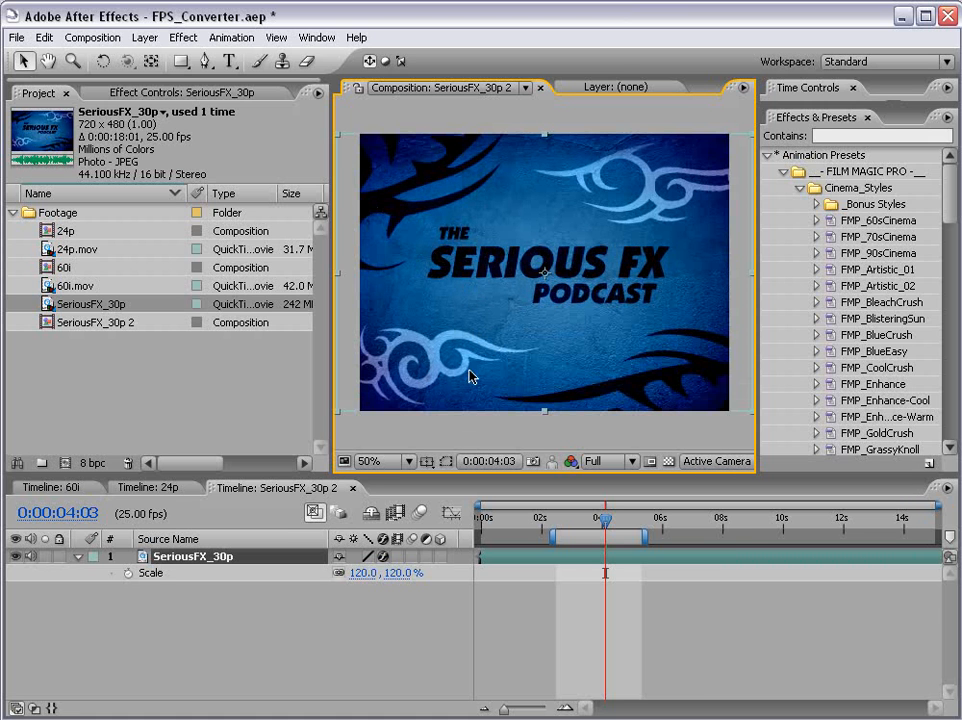
pyautogui.hotkey('ctrl', 'z')
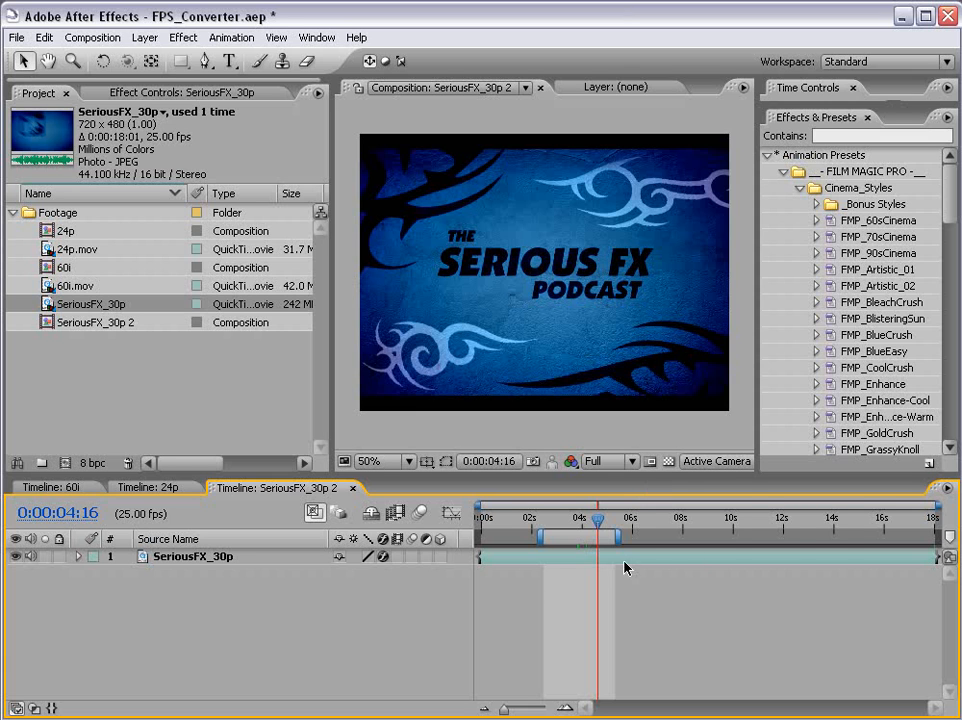
# Step: Set the SeriousFX_30p footage to loop twice in its footage interpretation
pyautogui.click(913, 557)
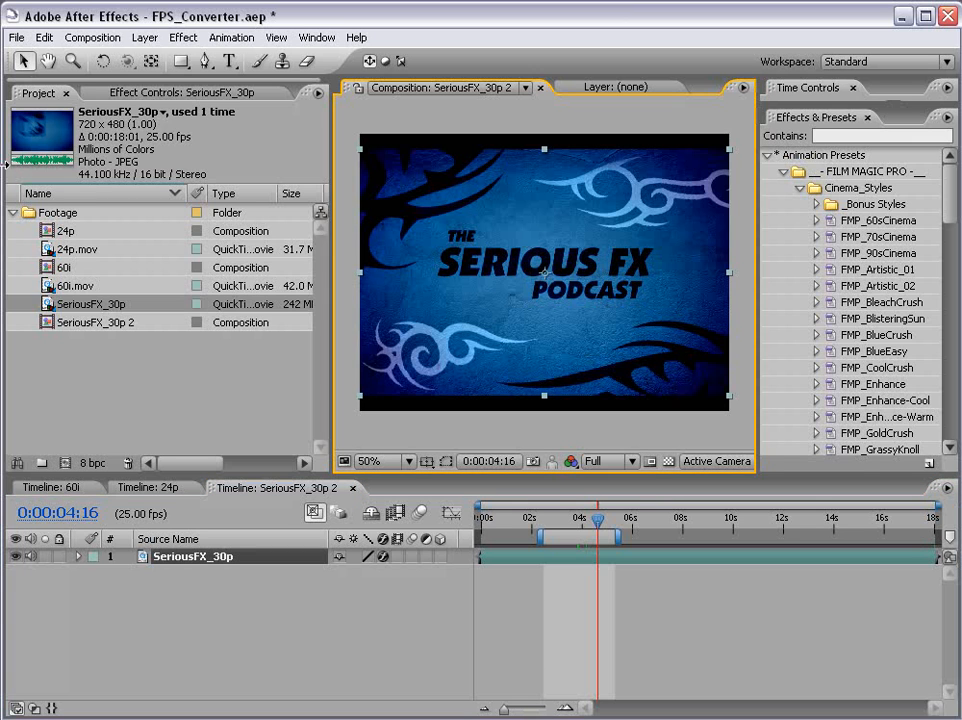
pyautogui.click(73, 337)
pyautogui.rightClick(78, 300)
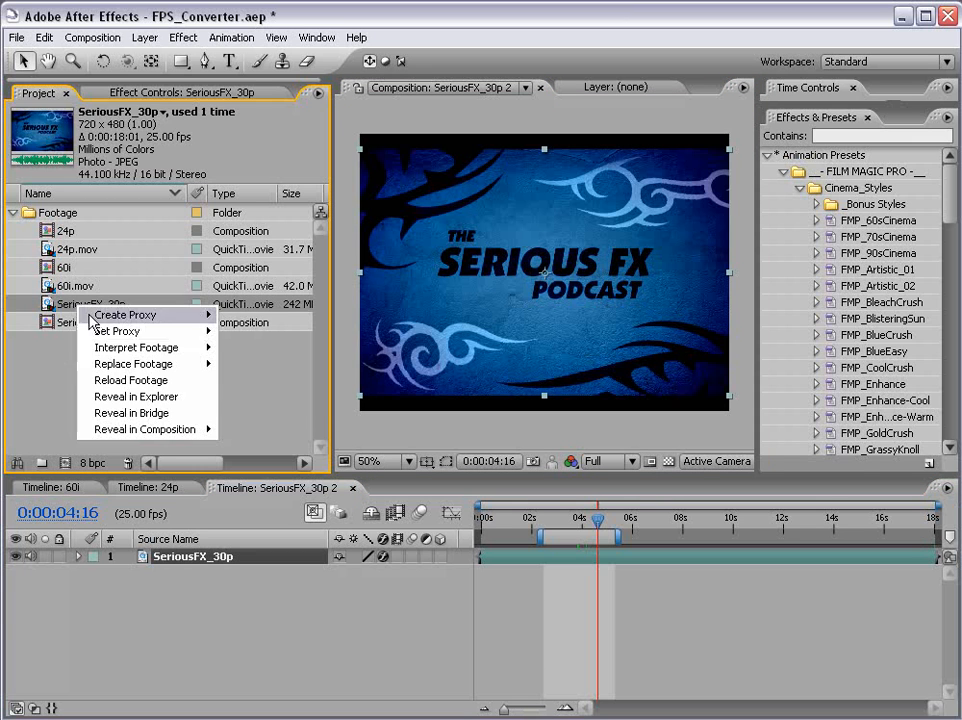
pyautogui.moveTo(129, 348)
pyautogui.click(255, 348)
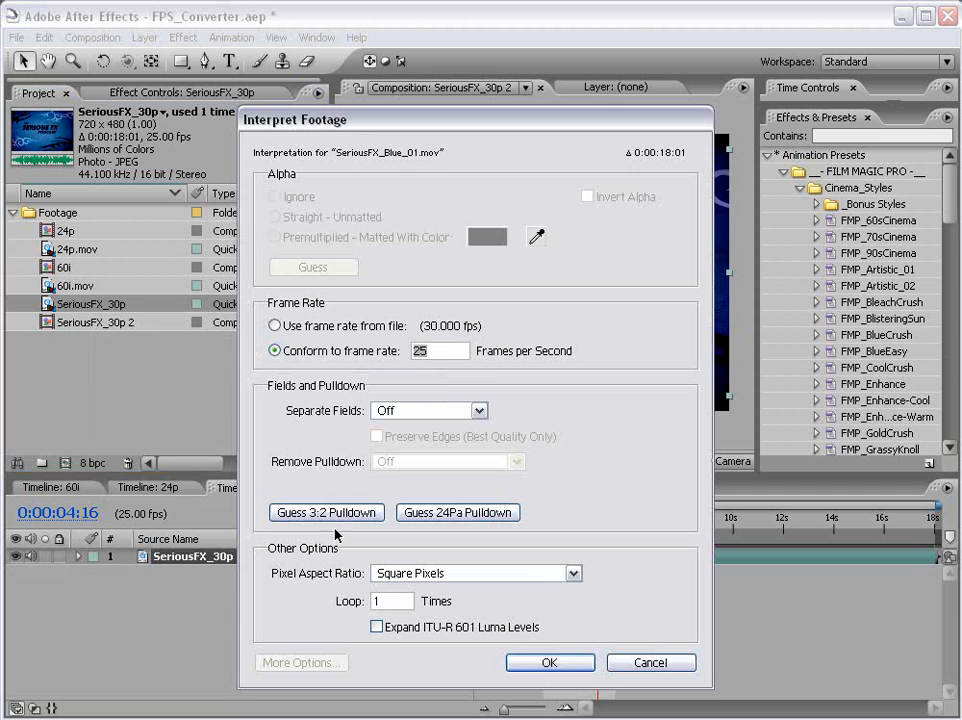
pyautogui.doubleClick(404, 603)
pyautogui.click(549, 662)
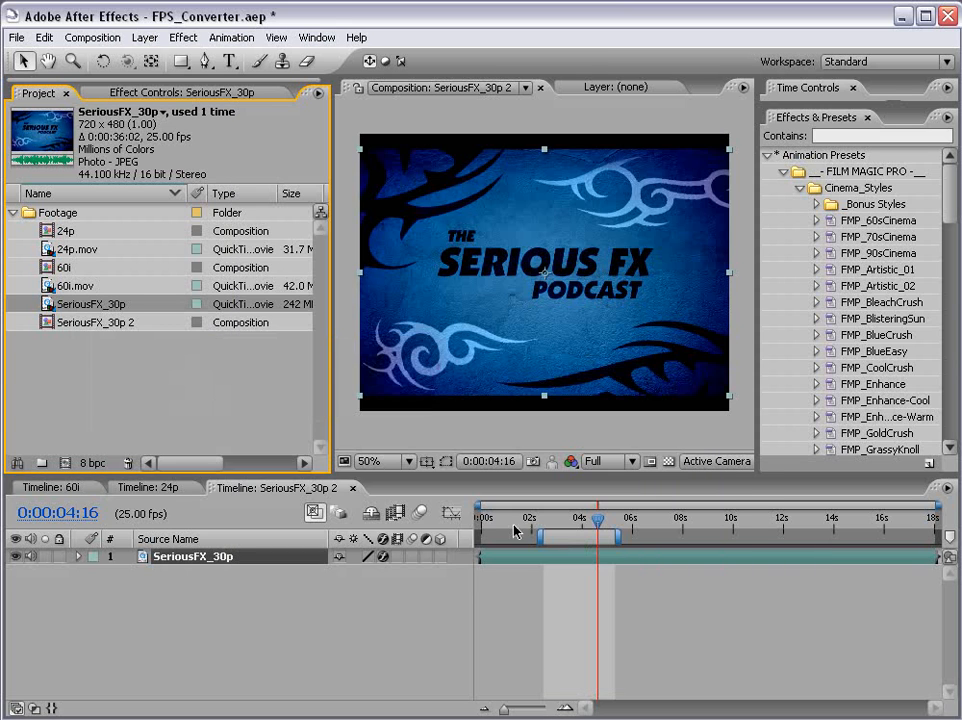
# Step: Set the SeriousFX_30p 2 composition's duration to 0:00:25:01
pyautogui.click(113, 42)
pyautogui.click(87, 65)
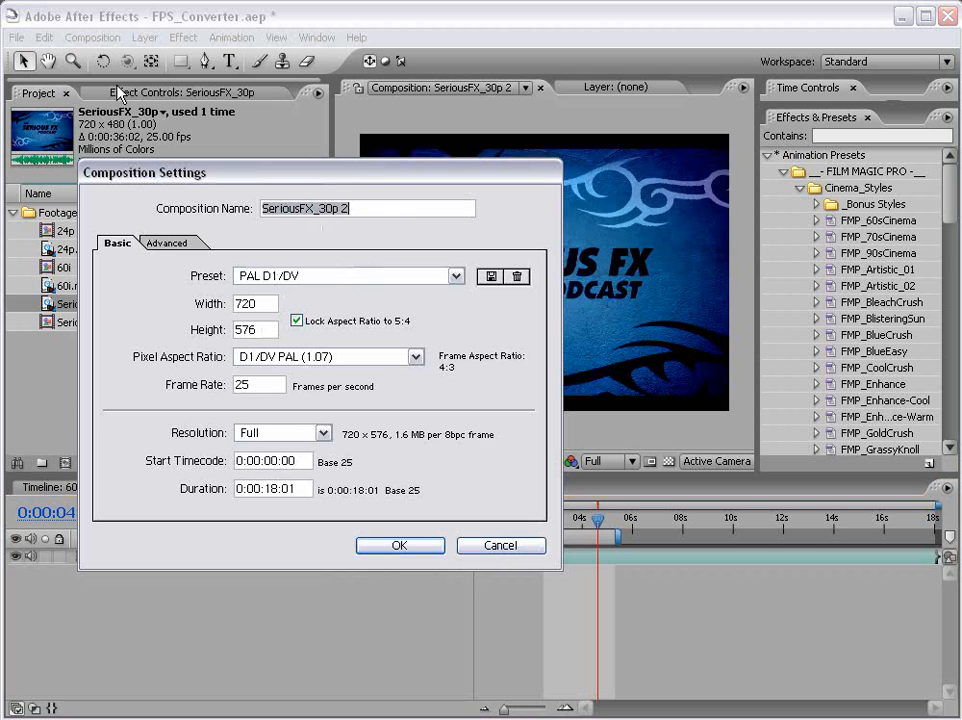
pyautogui.doubleClick(270, 488)
pyautogui.write('25')
pyautogui.click(399, 545)
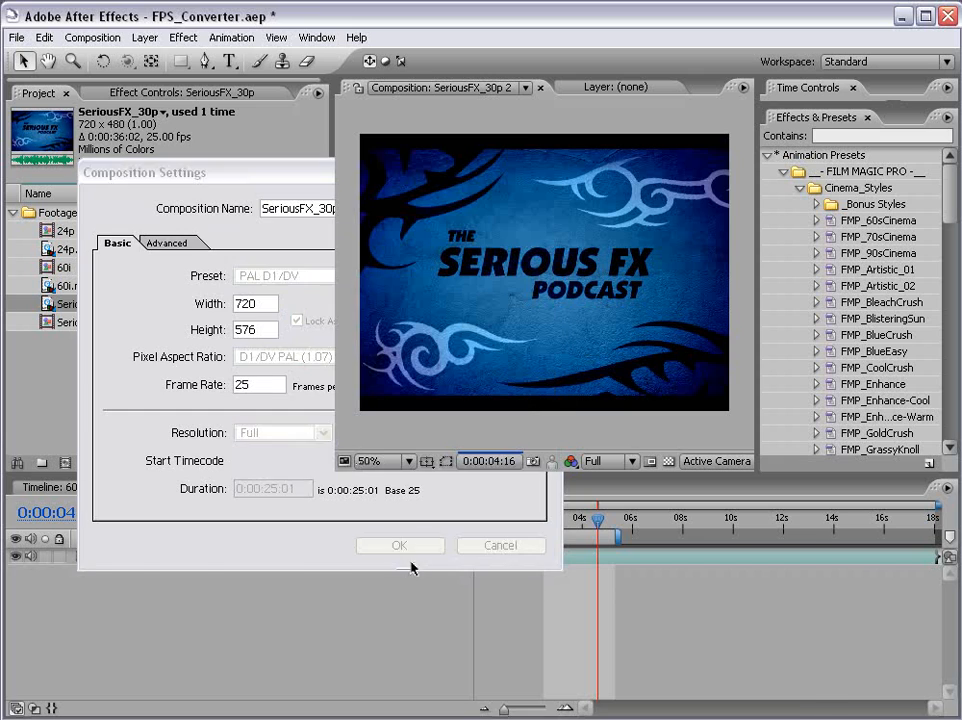
# Step: Try extending the SeriousFX_30p layer to the composition's end, and undo both the extension and the footage looping
pyautogui.moveTo(810, 560); pyautogui.dragTo(942, 570)
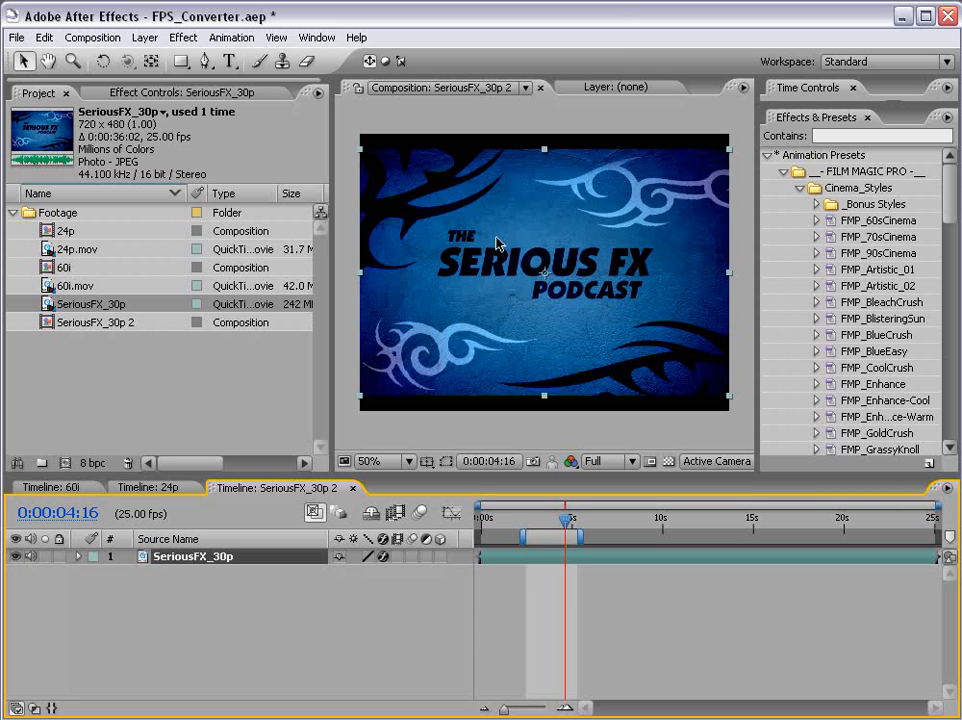
pyautogui.hotkey('ctrl', 'z')
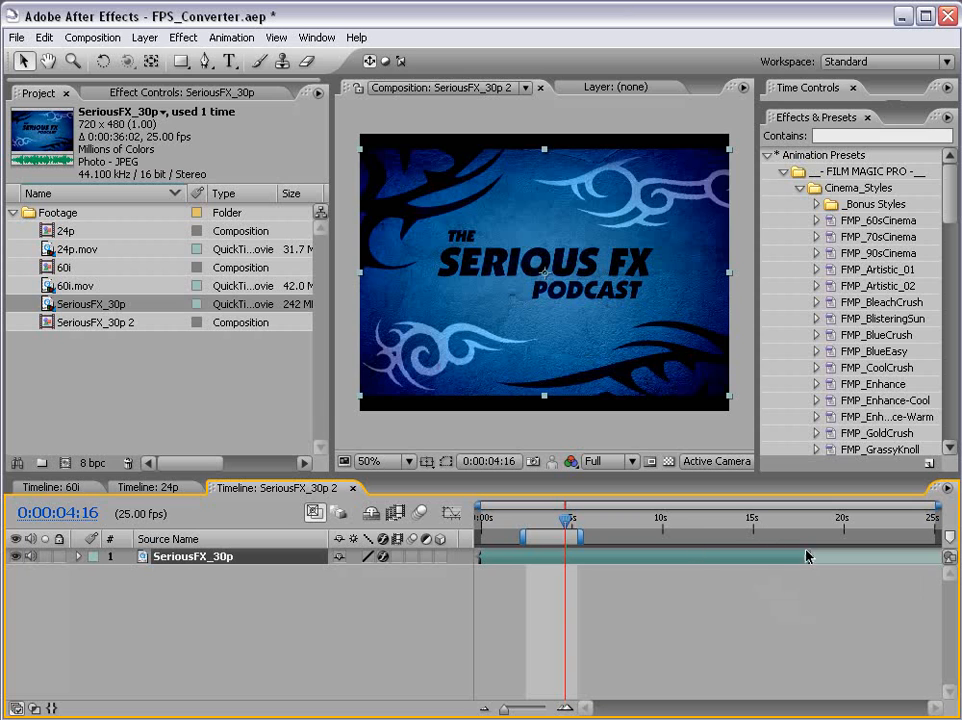
pyautogui.click(680, 590)
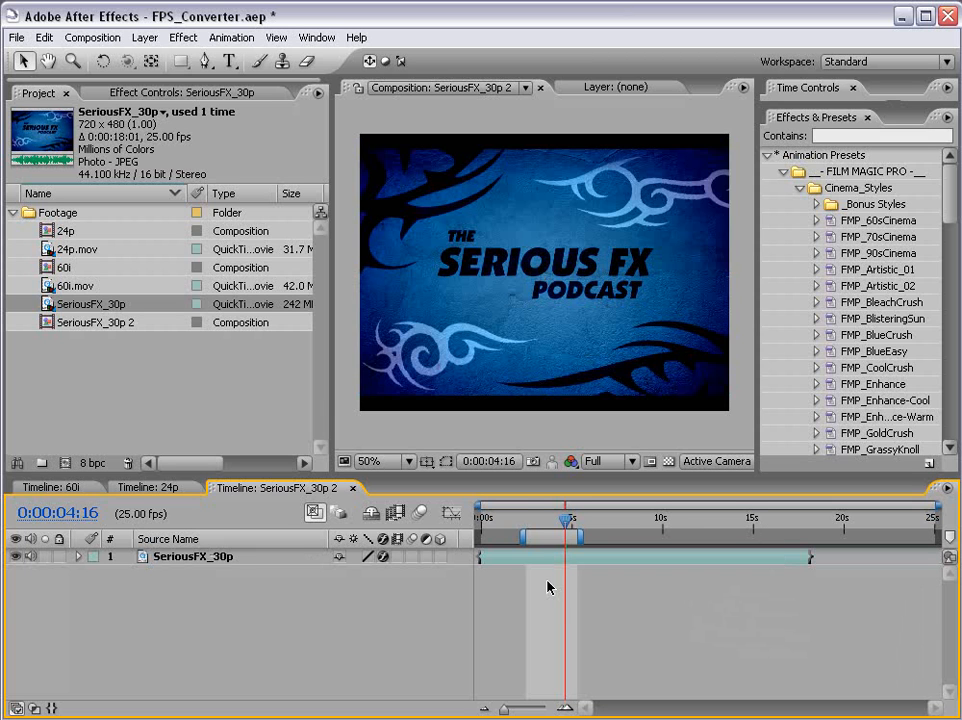
# Step: Review the frame rate options in SeriousFX_30p's footage interpretation, keeping it conformed to 25 fps
pyautogui.rightClick(95, 311)
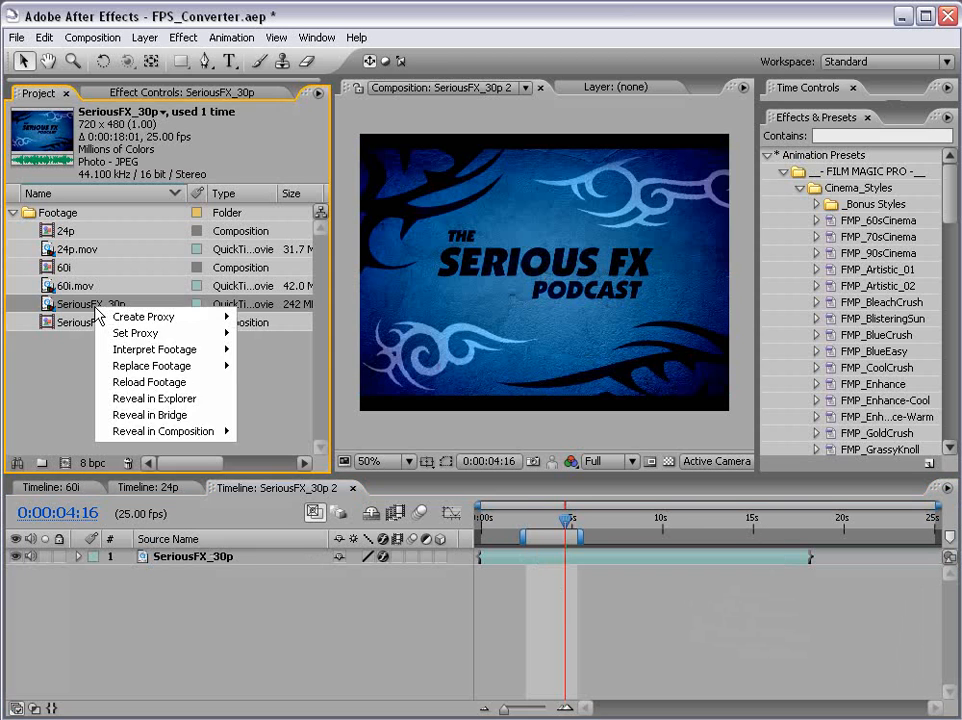
pyautogui.moveTo(155, 350)
pyautogui.click(264, 350)
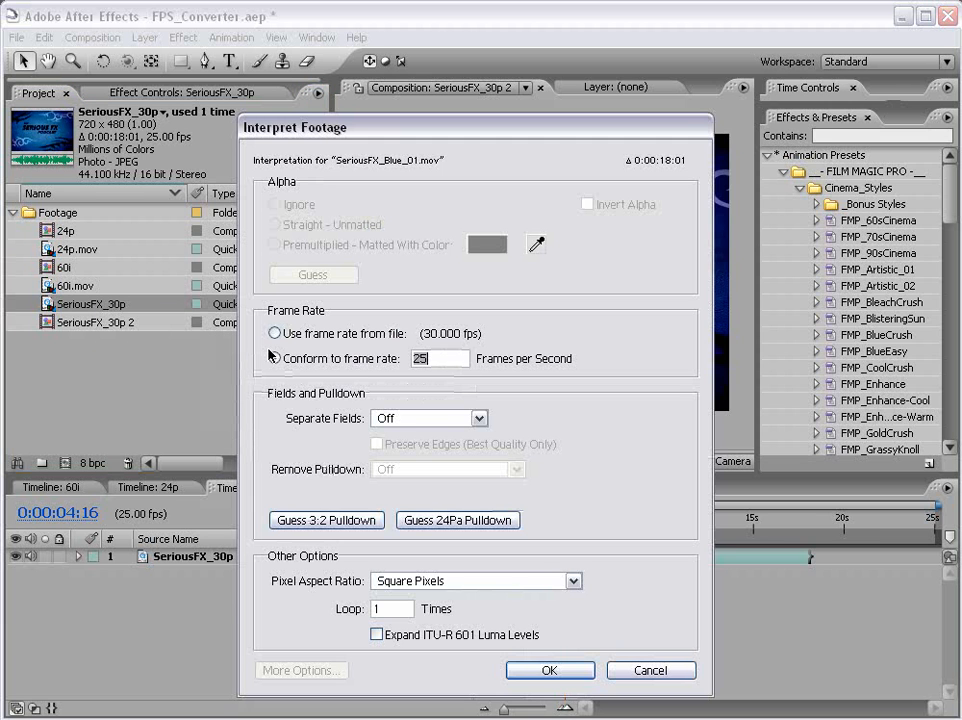
pyautogui.click(279, 359)
pyautogui.moveTo(453, 360); pyautogui.dragTo(409, 341)
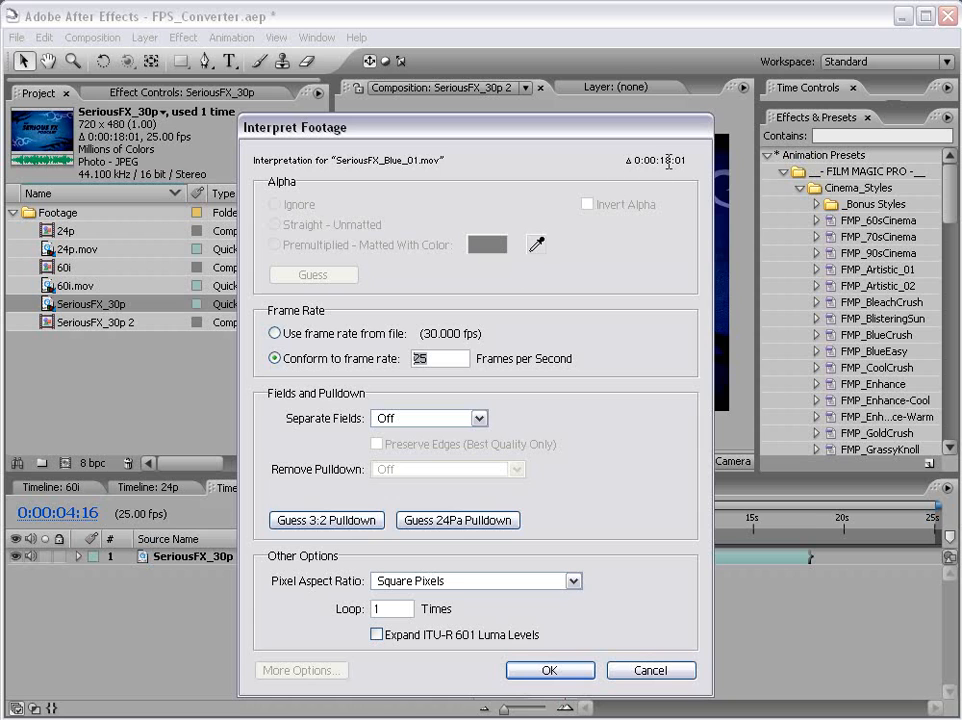
pyautogui.click(276, 334)
pyautogui.click(275, 358)
pyautogui.click(549, 668)
pyautogui.click(607, 617)
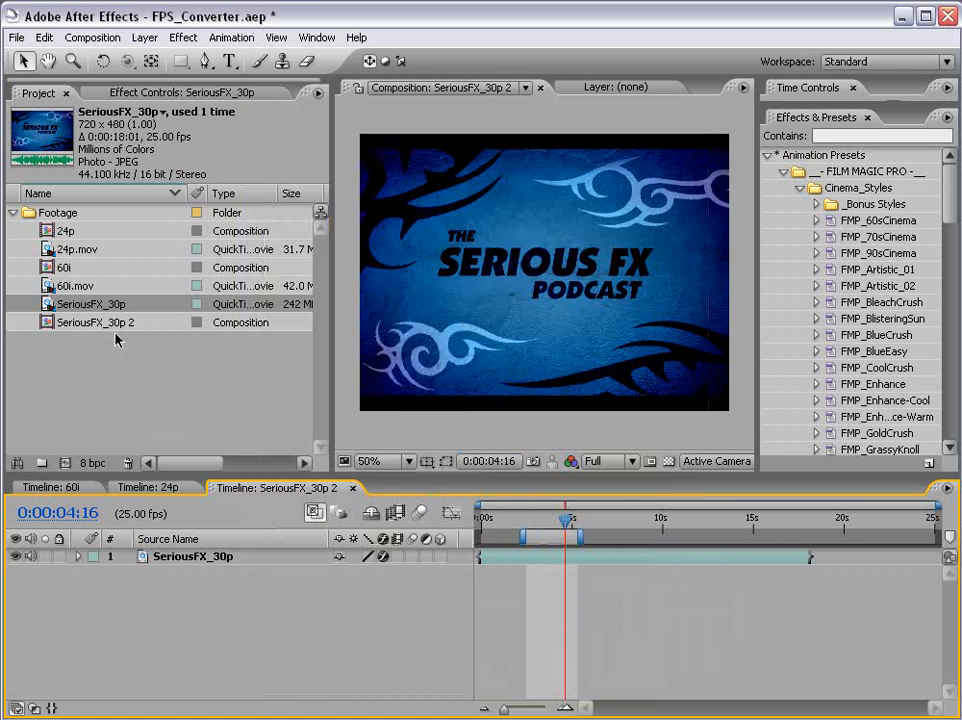
# Step: Shorten the SeriousFX_30p 2 composition's duration to 0:00:15:01 and check its last and first frames
pyautogui.click(92, 37)
pyautogui.click(130, 82)
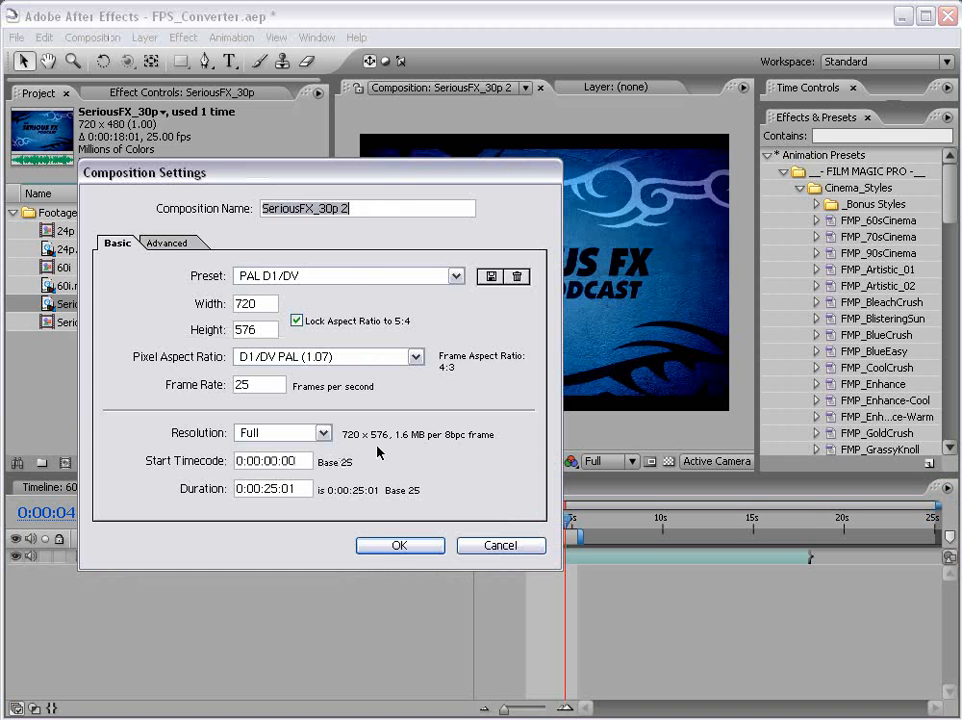
pyautogui.click(273, 489)
pyautogui.doubleClick(270, 489)
pyautogui.write('15')
pyautogui.click(393, 544)
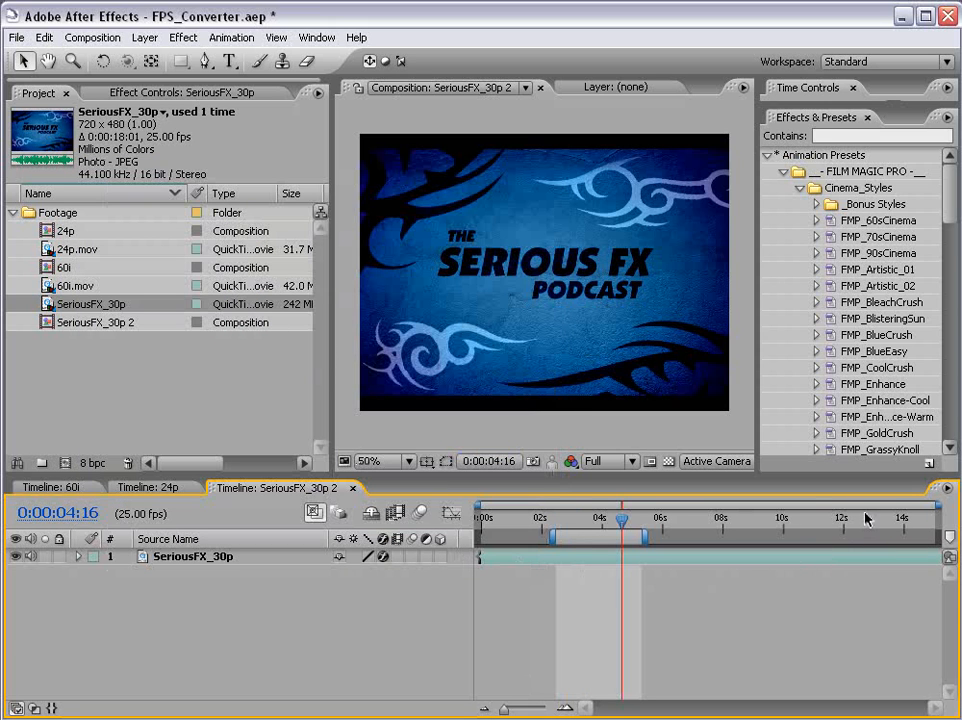
pyautogui.press('End')
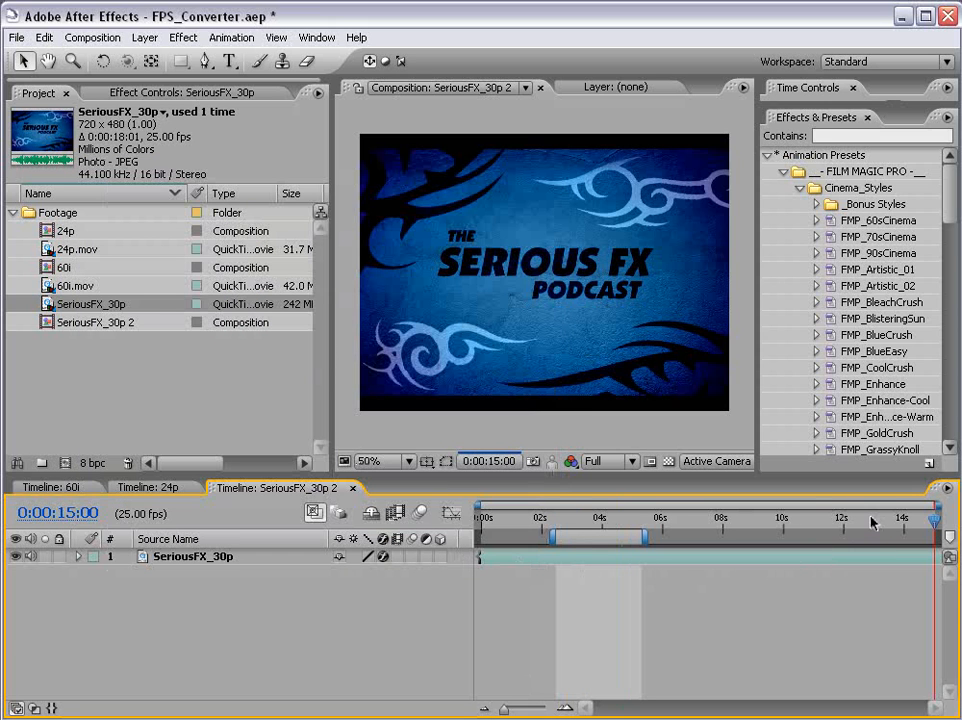
pyautogui.press('Home')
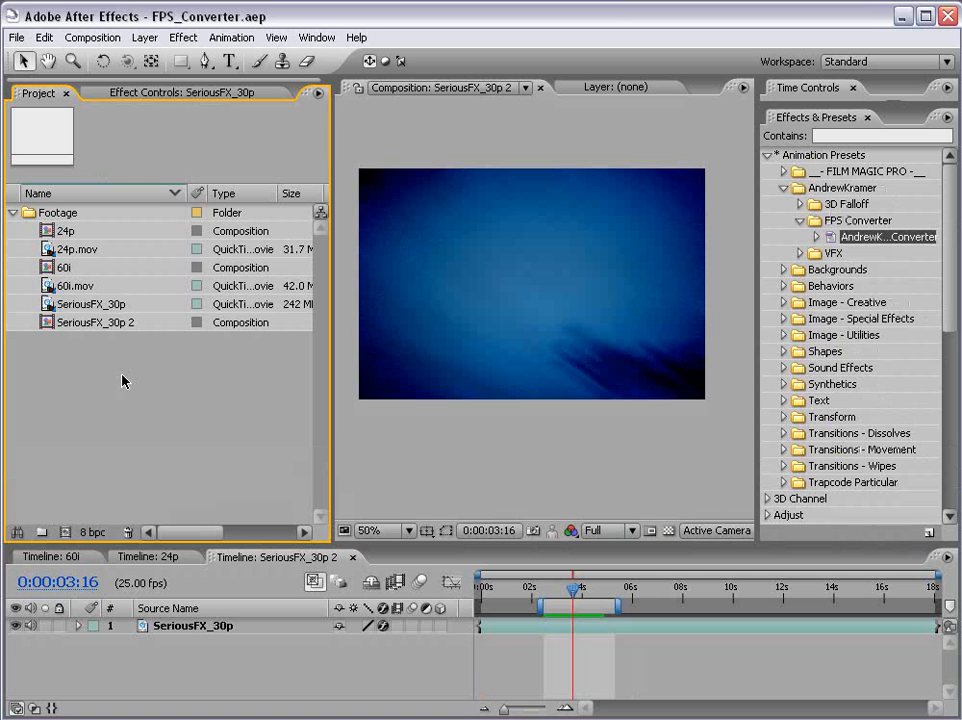
# Step: In the 24p composition, set the FrameRateWarp method on the 24p.mov layer to Frame Mix
pyautogui.click(162, 556)
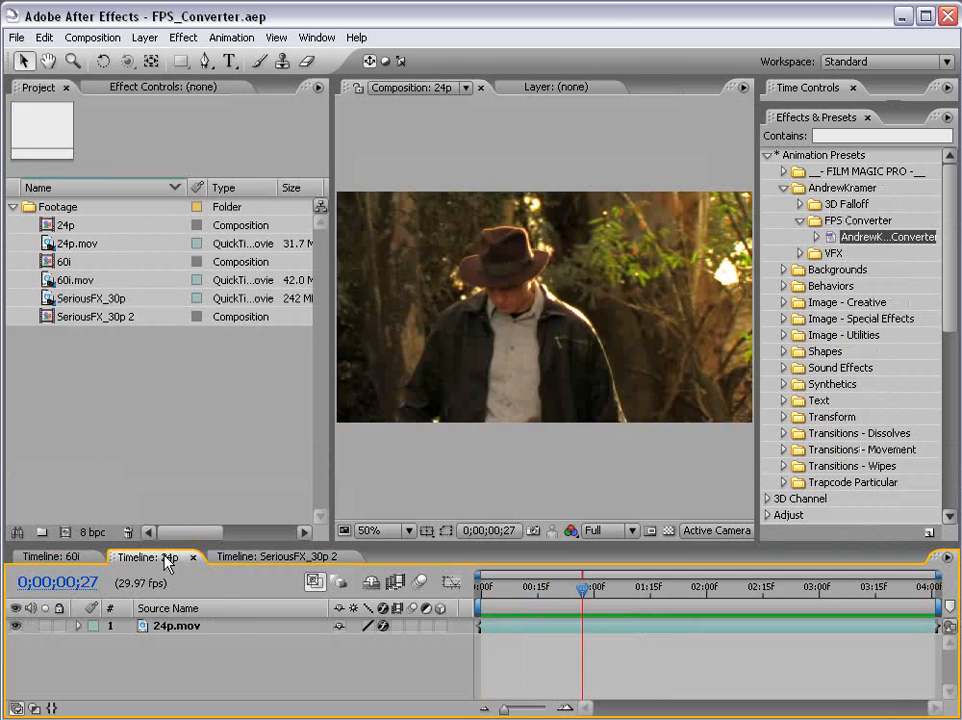
pyautogui.click(543, 628)
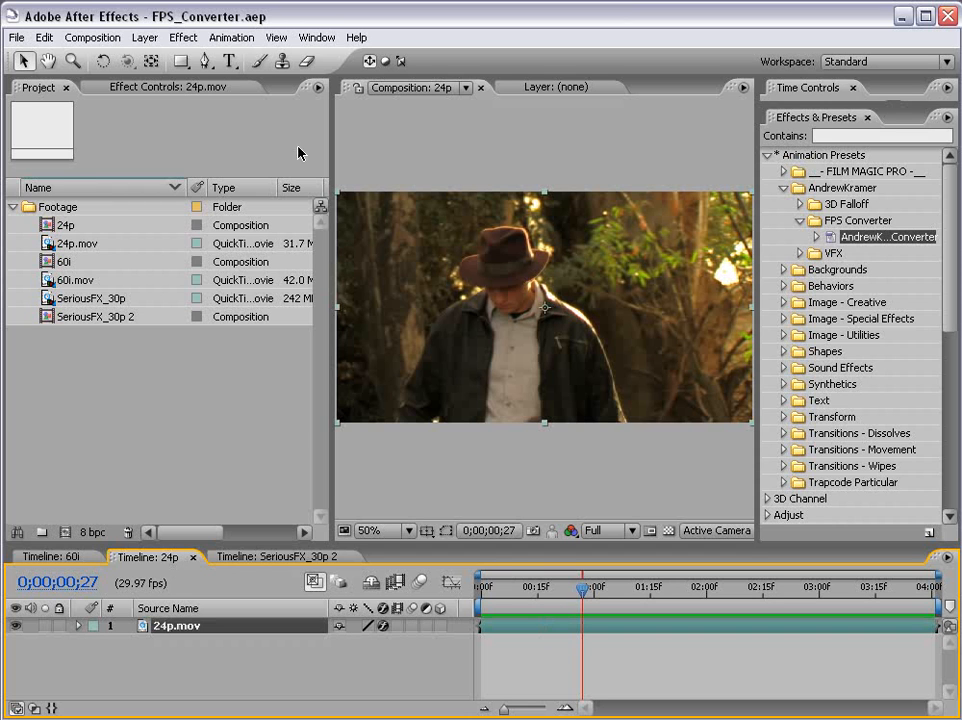
pyautogui.click(146, 87)
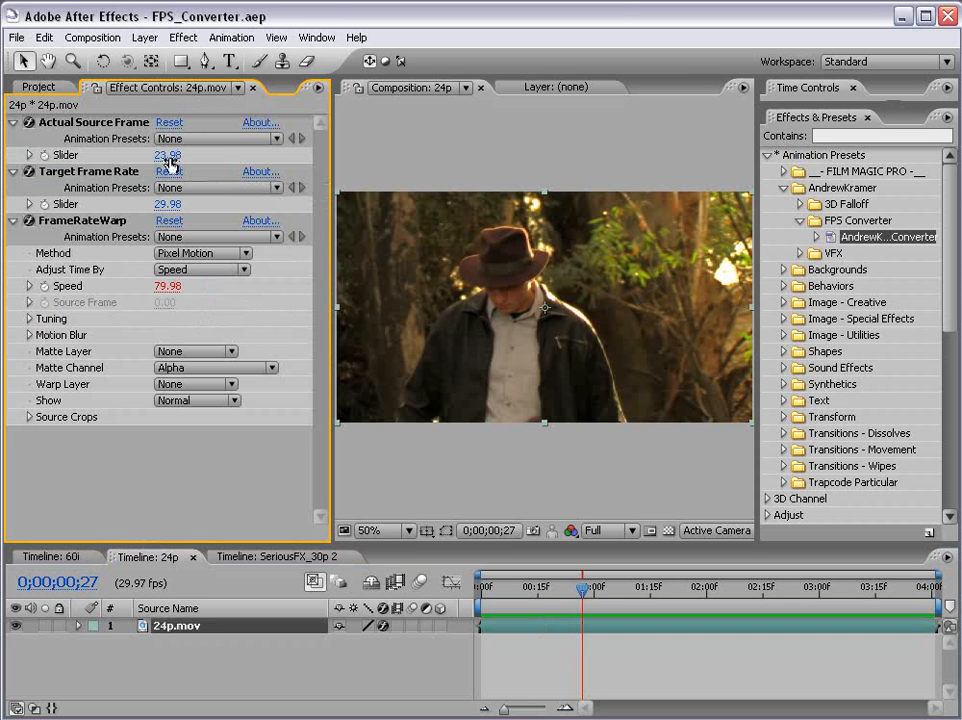
pyautogui.click(205, 254)
pyautogui.click(200, 254)
pyautogui.click(223, 259)
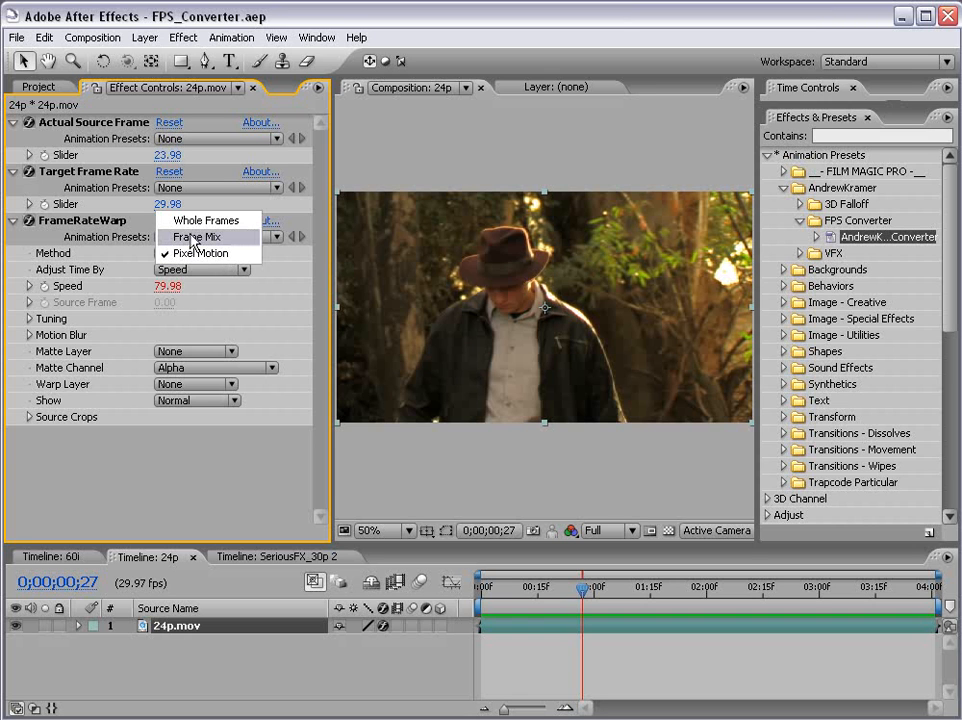
pyautogui.click(200, 237)
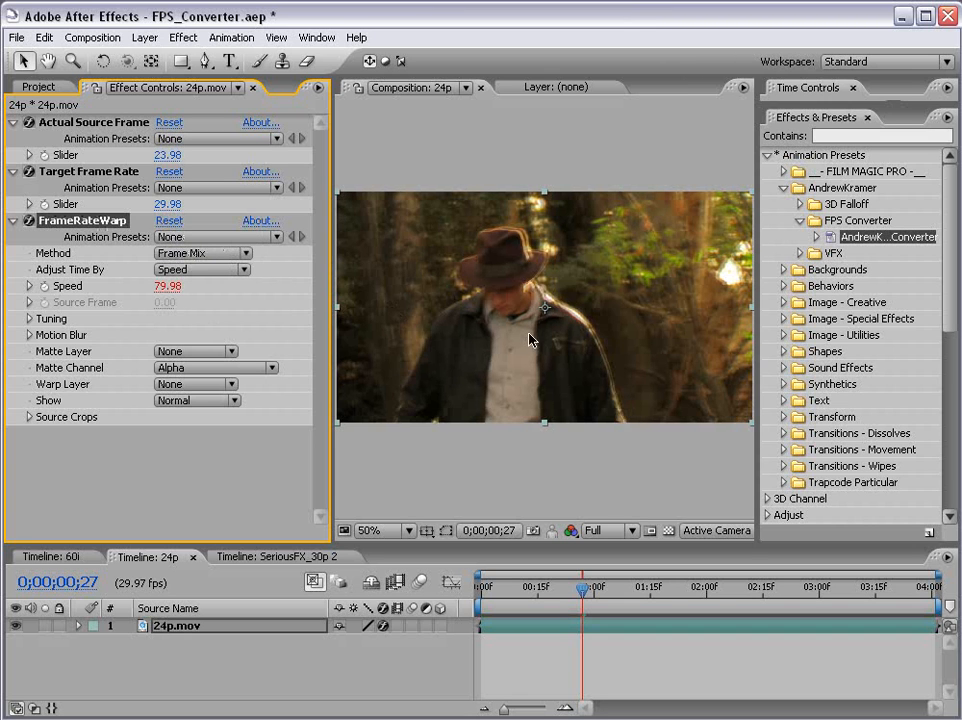
# Step: Magnify the 24p composition to 100% and step back from 0;00;00;27 to examine the Frame Mix blending
pyautogui.scroll(2, 556, 336)
pyautogui.press('pageup')
pyautogui.press('pageup')
pyautogui.press('pageup')
pyautogui.press('pageup')
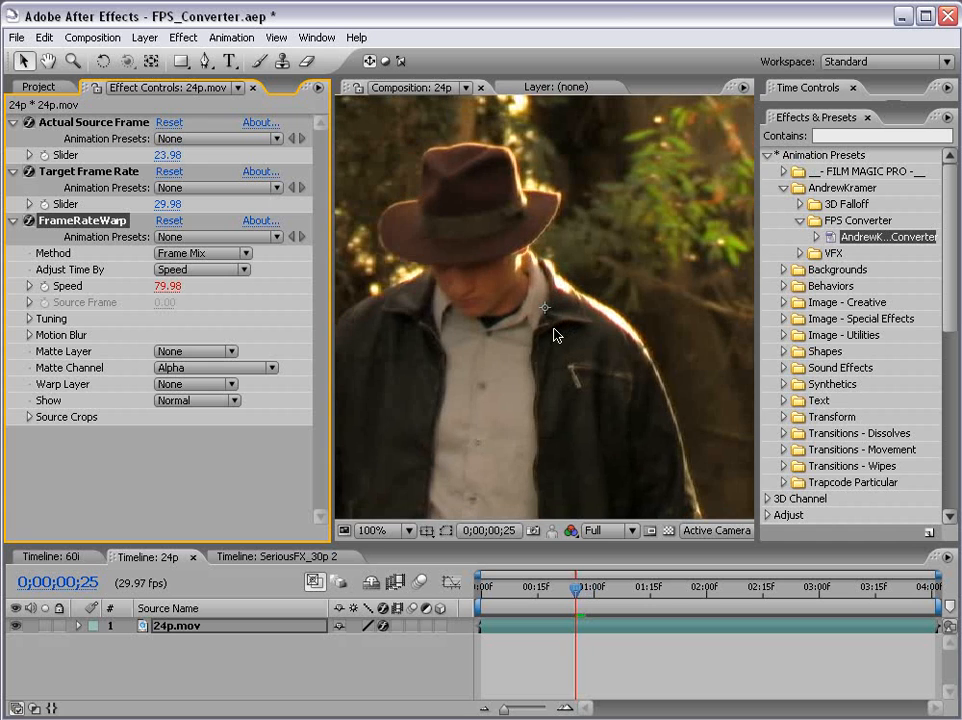
# Step: Preview the Frame Mix result in the 24p composition at 50%, checking individual blended frames at 100% magnification
pyautogui.press('pageup')
pyautogui.scroll(-2, 556, 336)
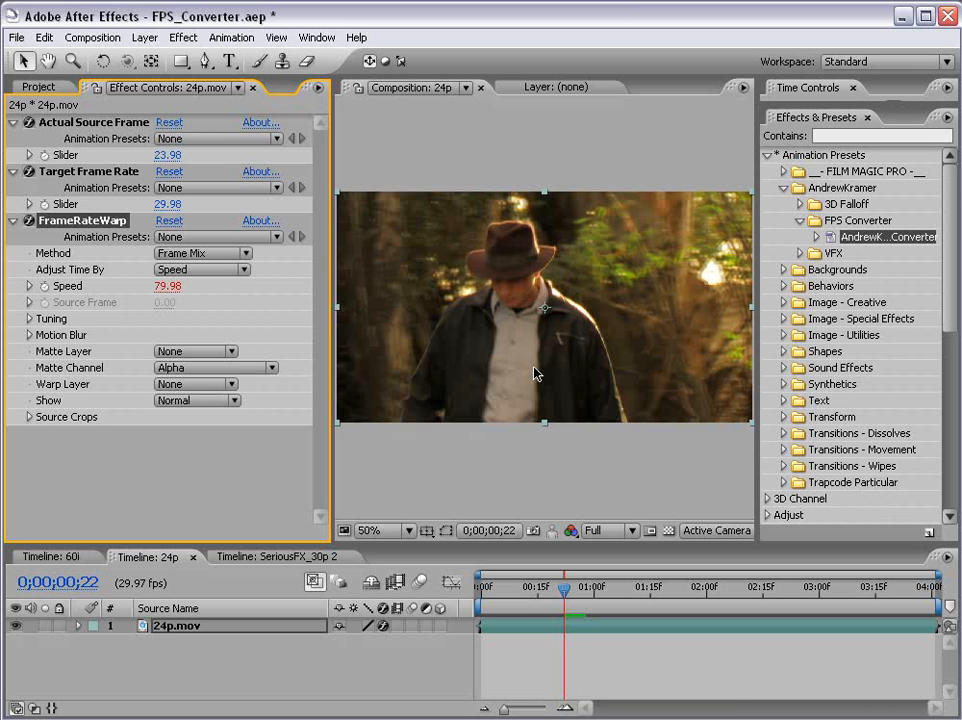
pyautogui.press('KP_0')
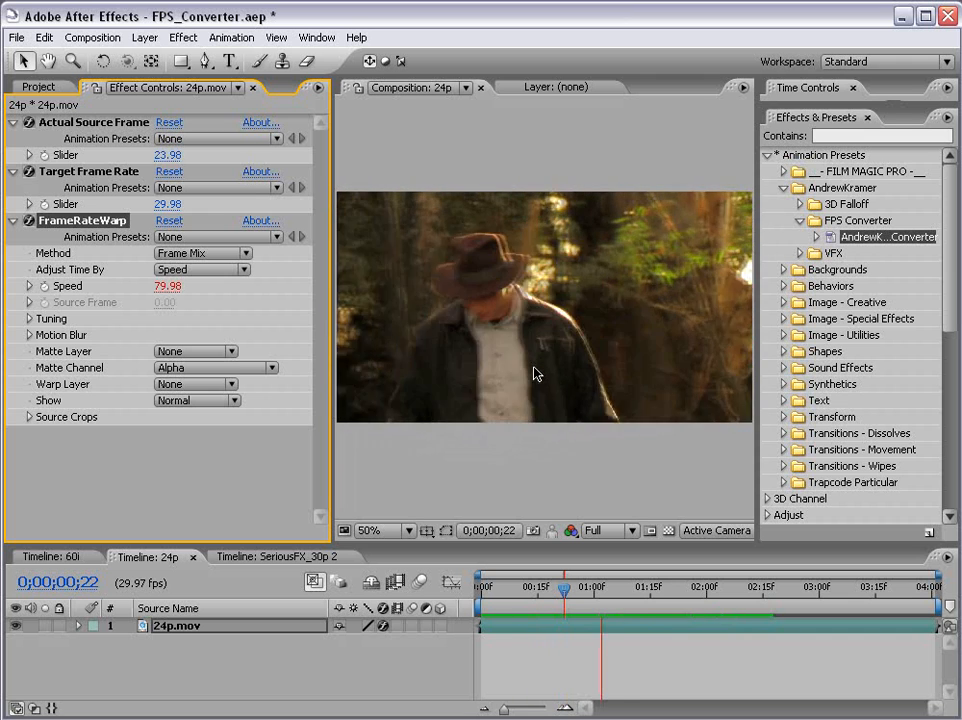
pyautogui.scroll(1, 527, 380)
pyautogui.press('space')
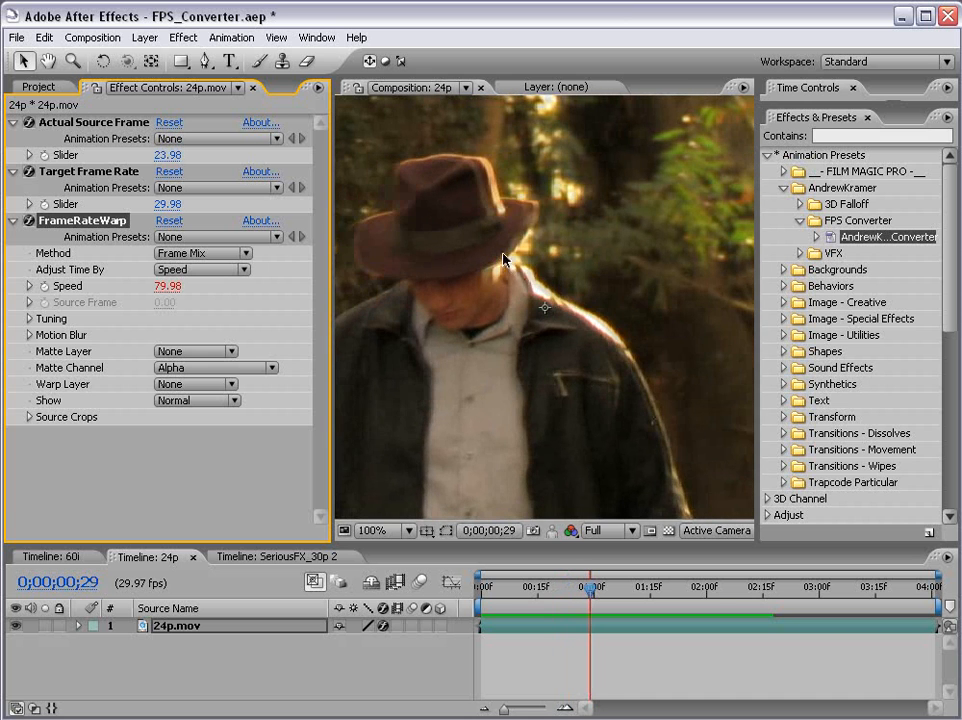
pyautogui.scroll(-1, 492, 352)
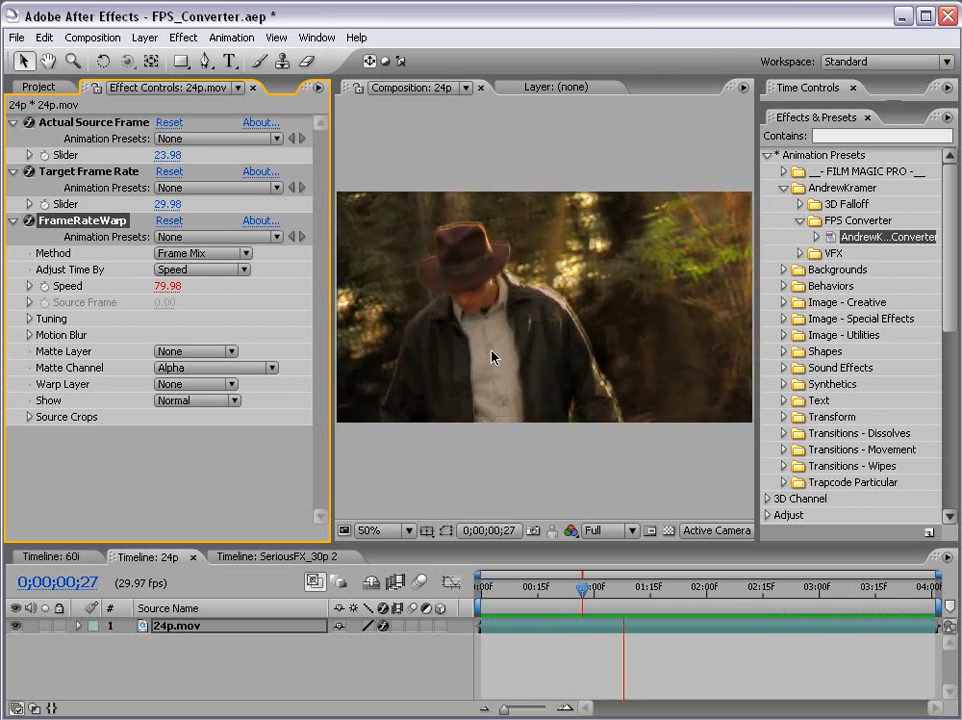
pyautogui.click(492, 357)
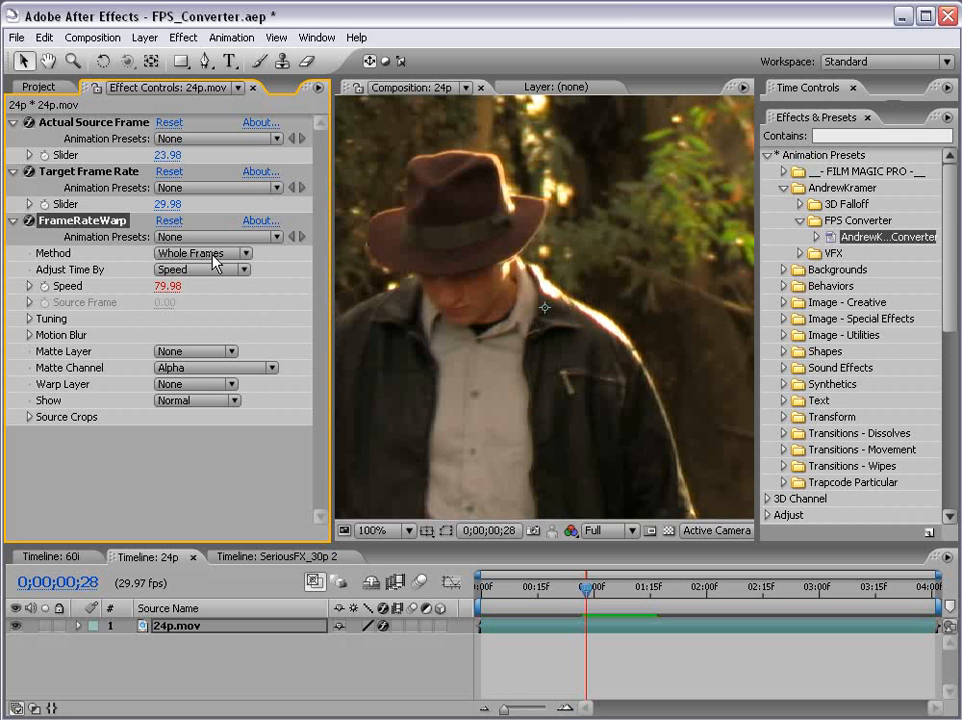
# Step: Set the FrameRateWarp method on the 24p.mov layer to Whole Frames and RAM-preview the 24p composition
pyautogui.click(202, 253)
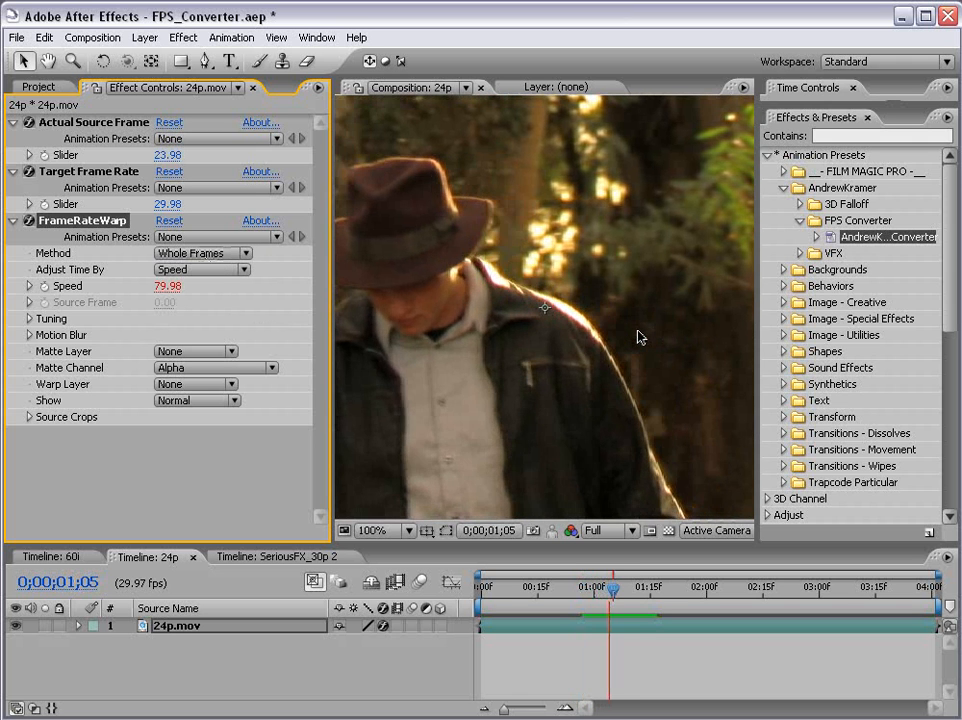
pyautogui.press(',')
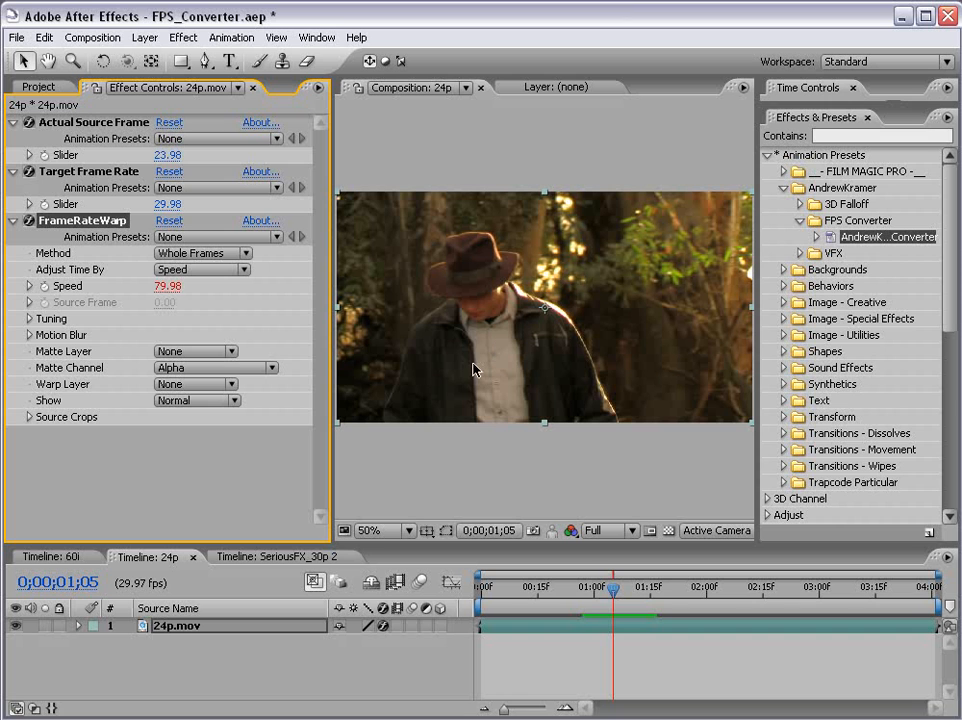
pyautogui.click(408, 507)
pyautogui.moveTo(613, 590); pyautogui.dragTo(548, 603)
pyautogui.press('KP_0')
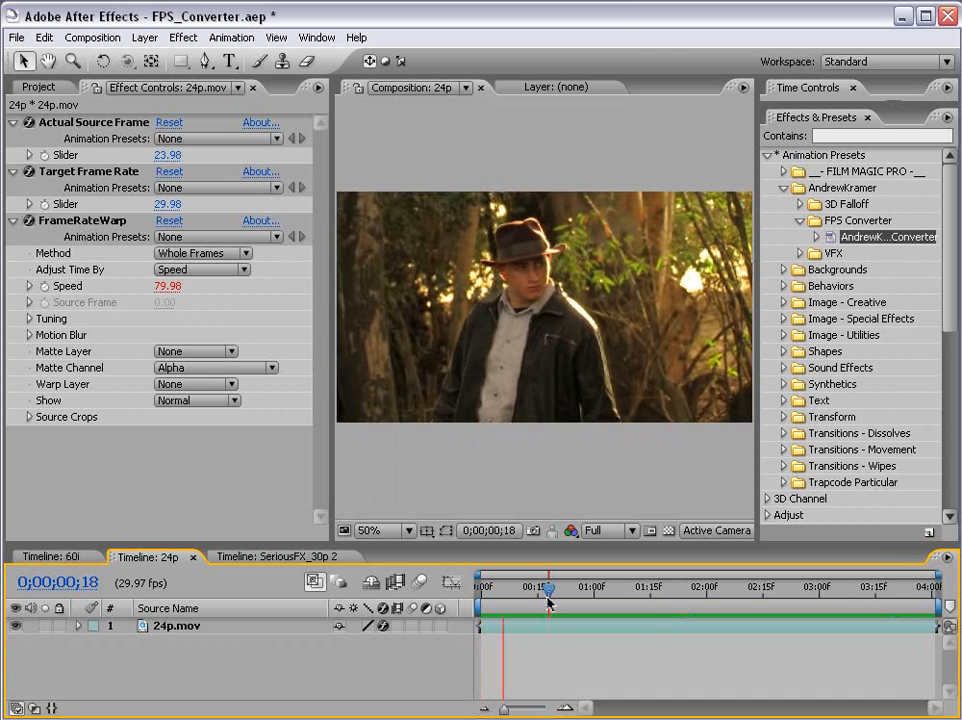
# Step: Review the blending method options of FrameRateWarp on 24p.mov, keeping Whole Frames
pyautogui.click(205, 262)
pyautogui.click(205, 256)
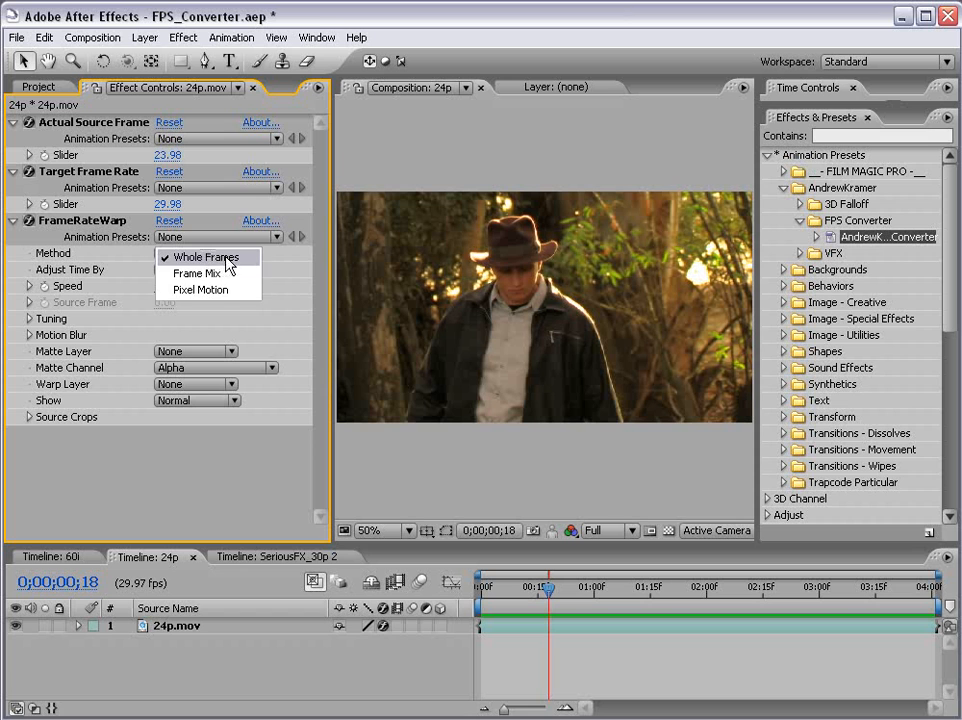
pyautogui.click(205, 258)
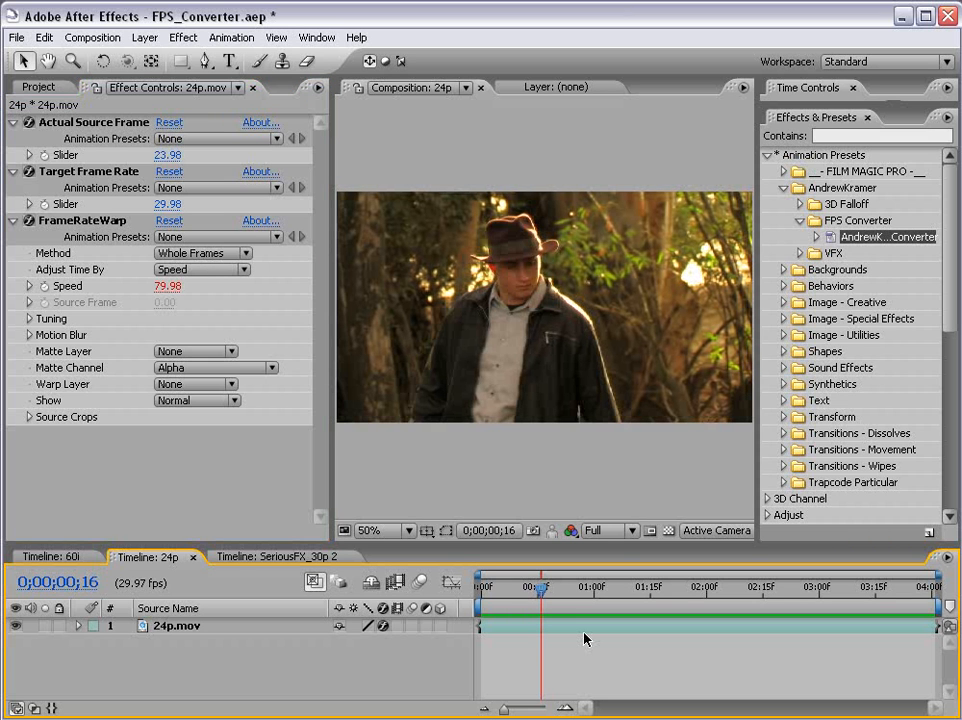
# Step: Switch to Windows Explorer to locate After Effects 7.0's Presets folder and shortcut, and check the Animation Presets list back in After Effects
pyautogui.click(800, 220)
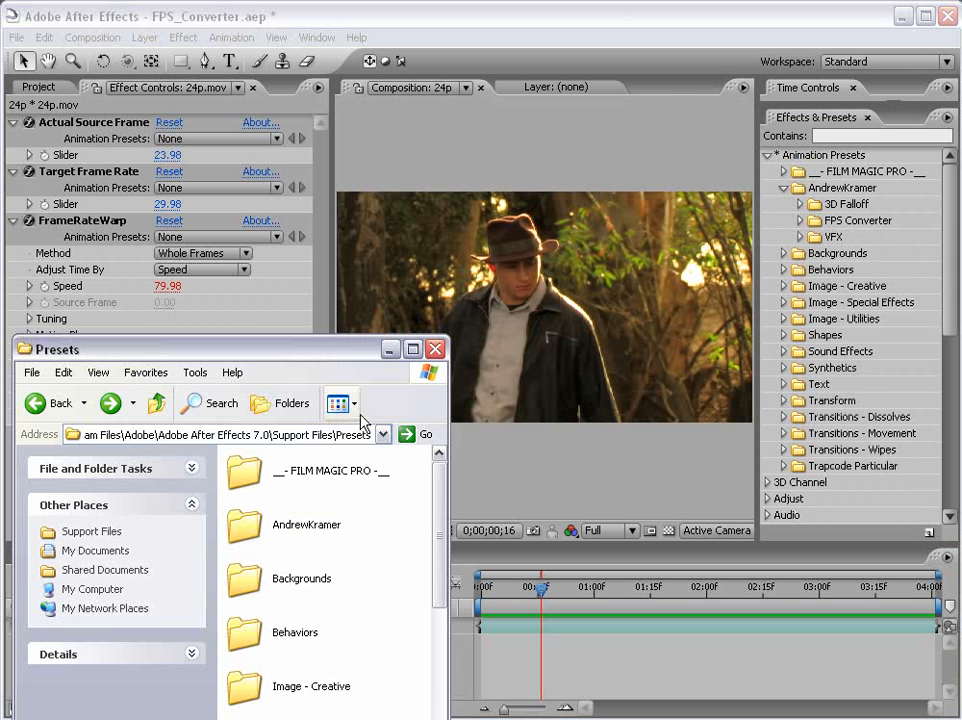
pyautogui.moveTo(255, 466); pyautogui.dragTo(255, 143)
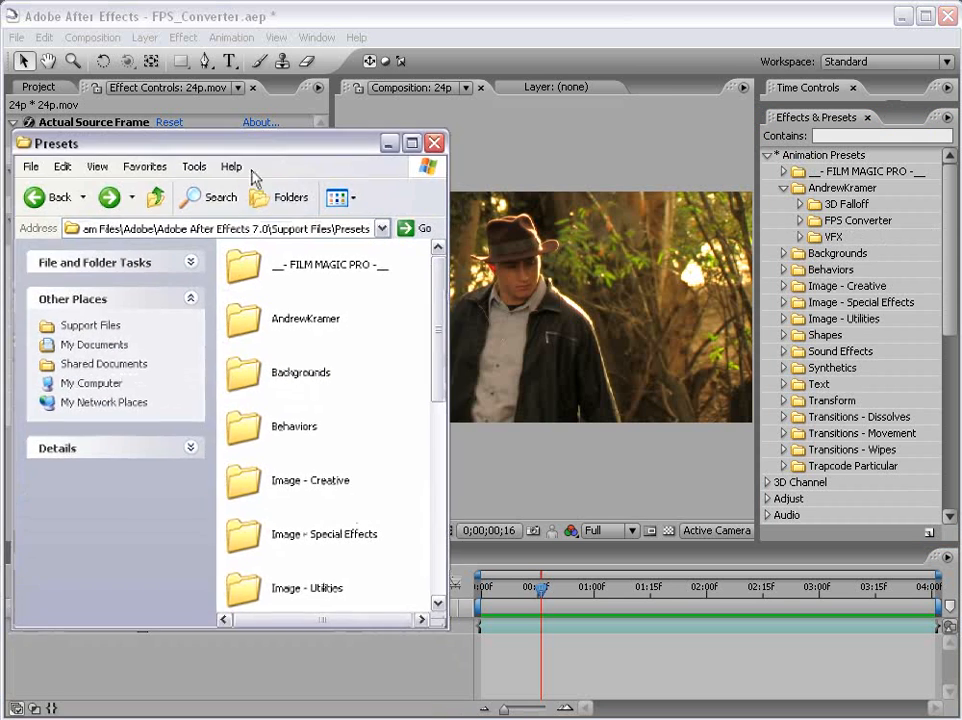
pyautogui.moveTo(446, 626); pyautogui.dragTo(491, 671)
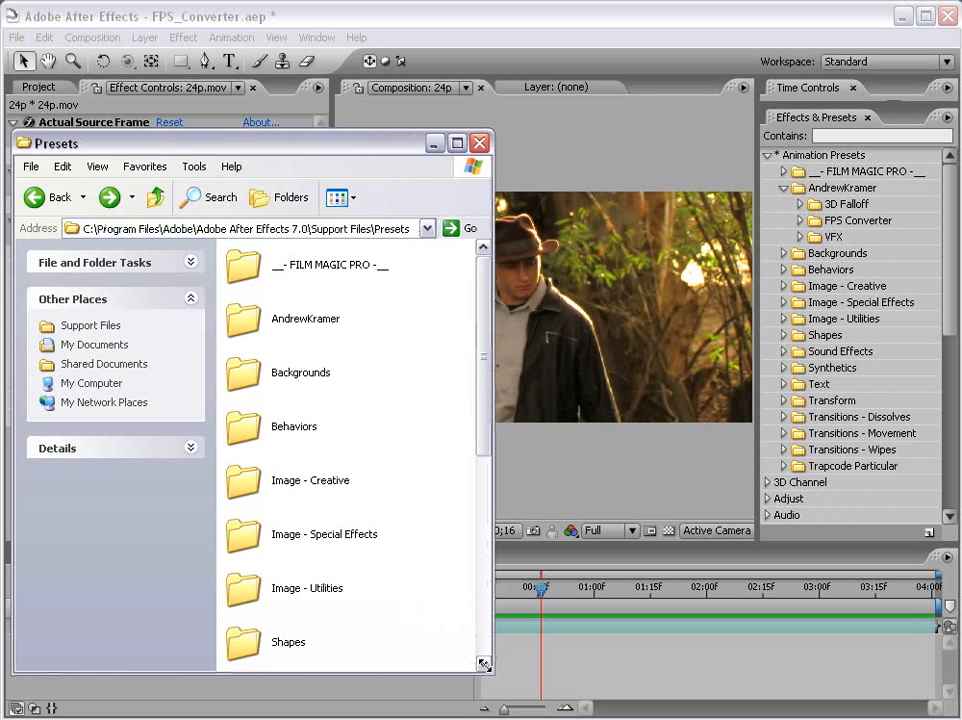
pyautogui.click(268, 338)
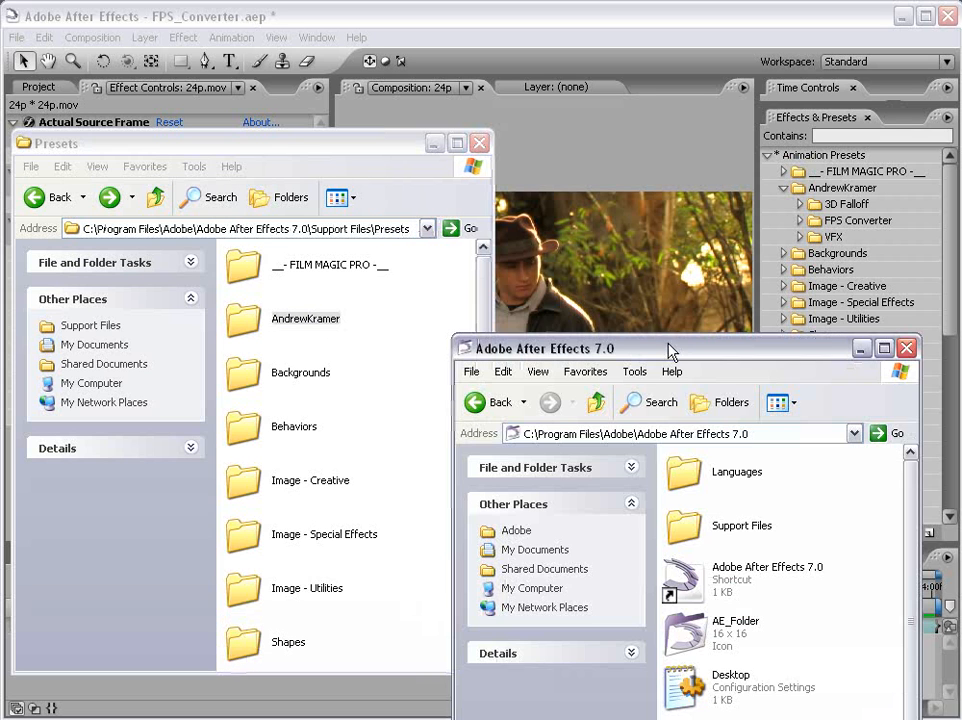
pyautogui.moveTo(668, 344); pyautogui.dragTo(665, 116)
pyautogui.click(702, 562)
pyautogui.scroll(-1, 697, 545)
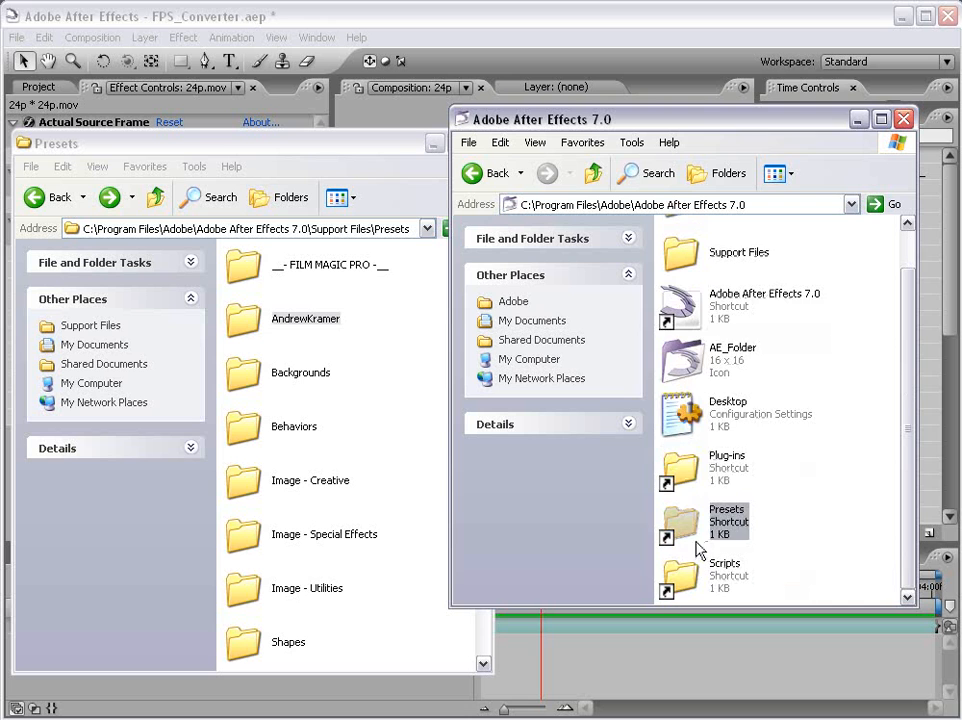
pyautogui.scroll(1, 760, 460)
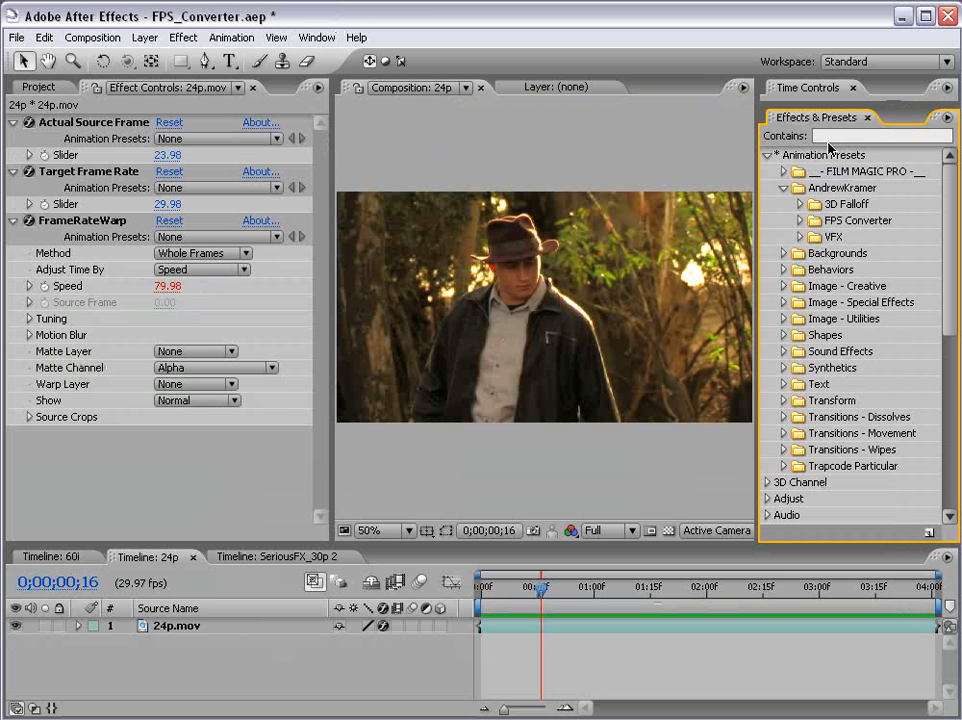
pyautogui.click(767, 156)
pyautogui.click(767, 156)
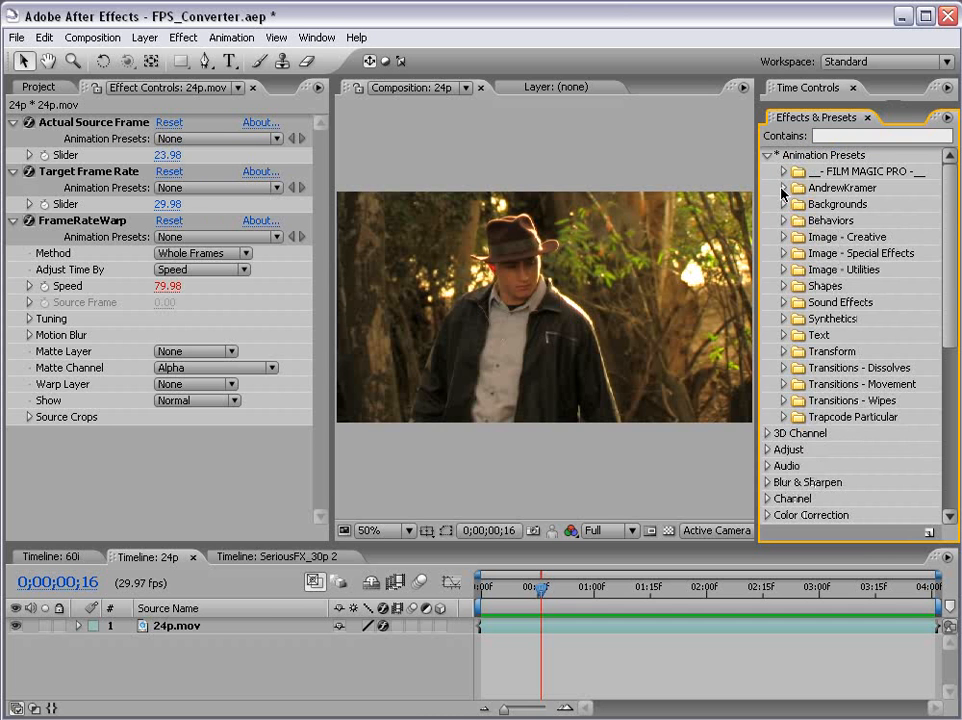
# Step: Try adding the Timewarp effect to the 24p.mov layer alongside FrameRateWarp, and undo it
pyautogui.click(409, 390)
pyautogui.click(122, 335)
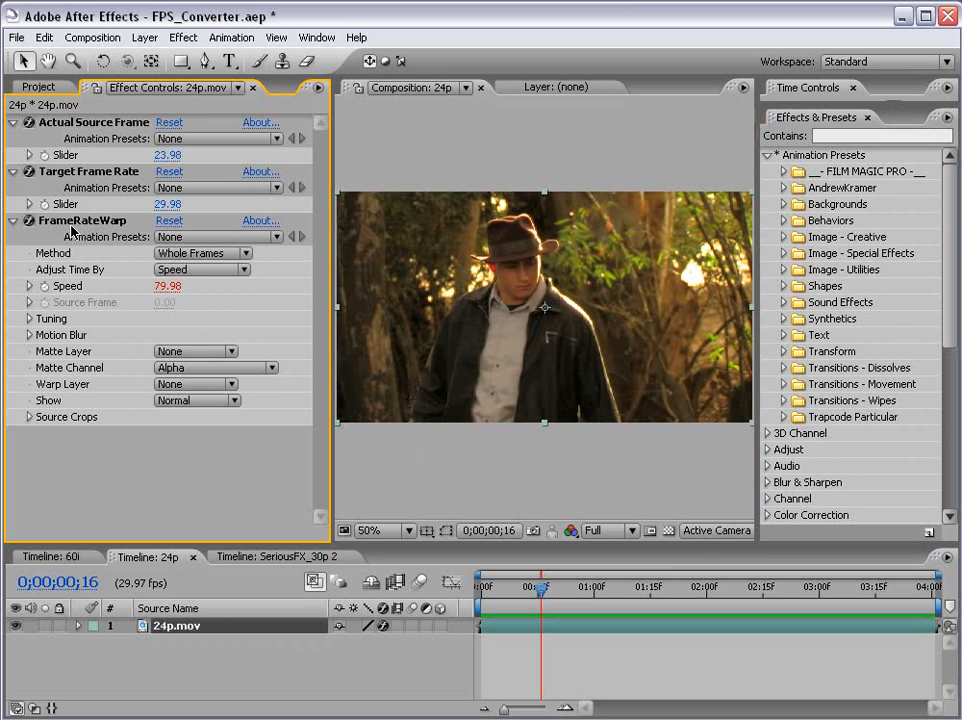
pyautogui.click(126, 224)
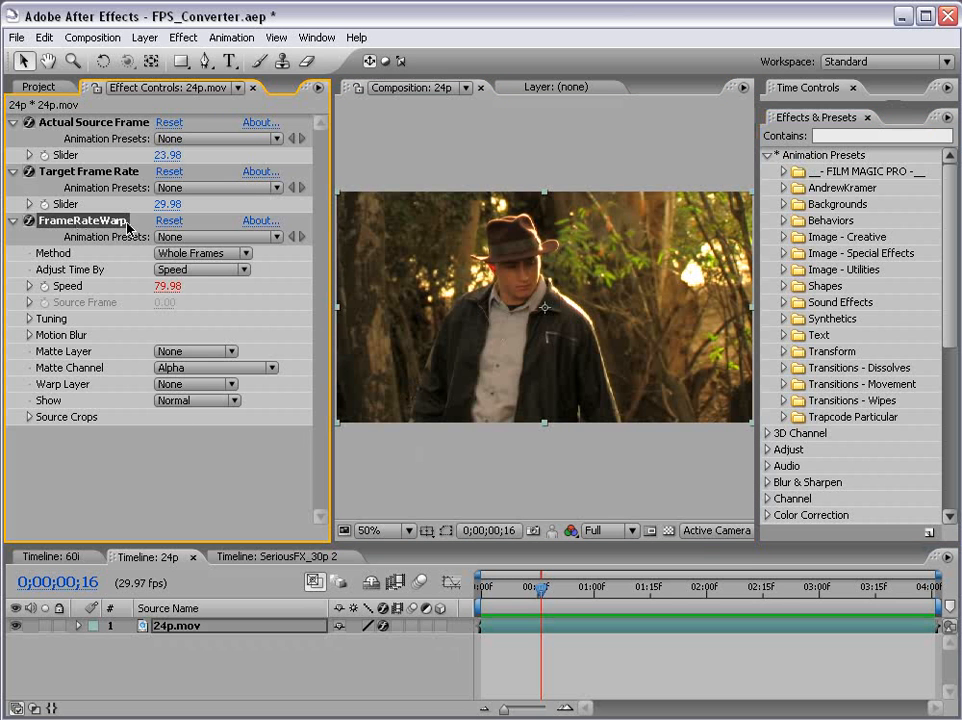
pyautogui.click(183, 37)
pyautogui.moveTo(249, 476)
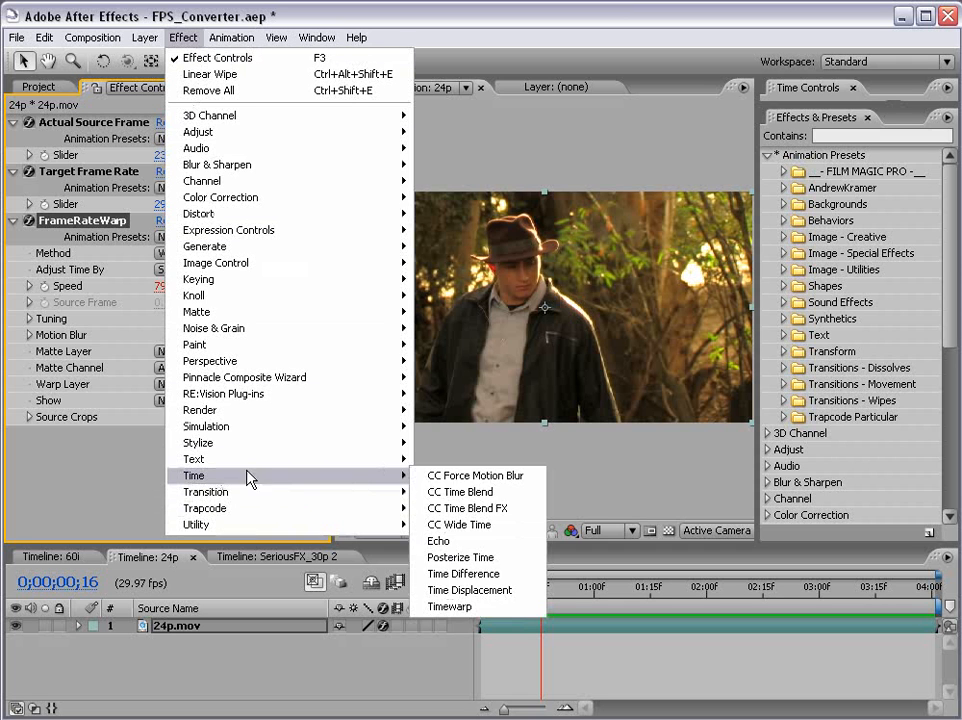
pyautogui.click(449, 607)
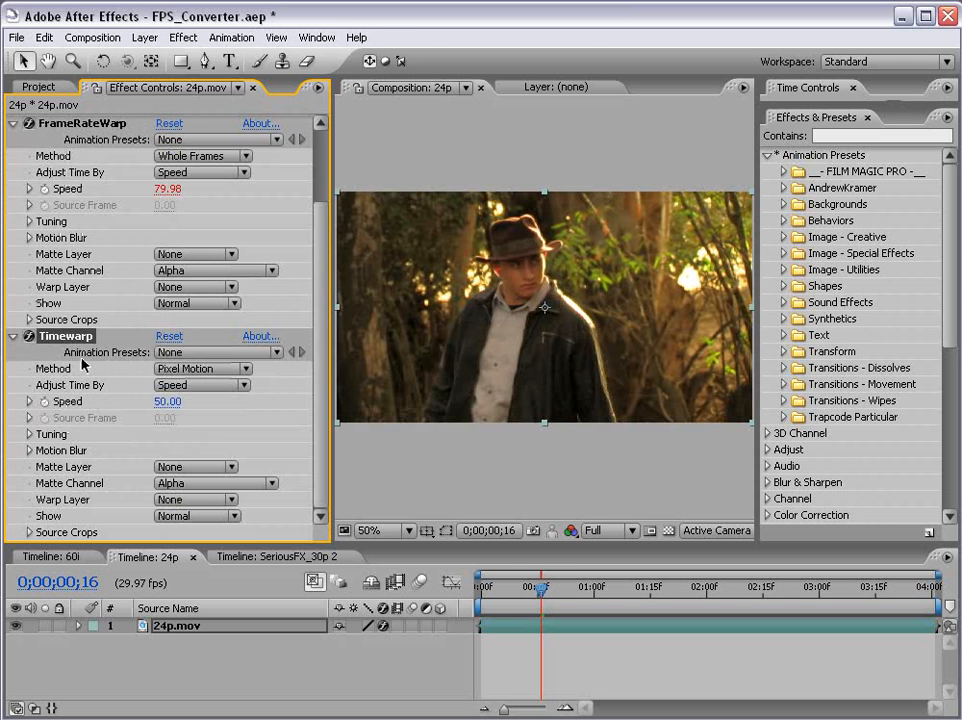
pyautogui.hotkey('ctrl', 'z')
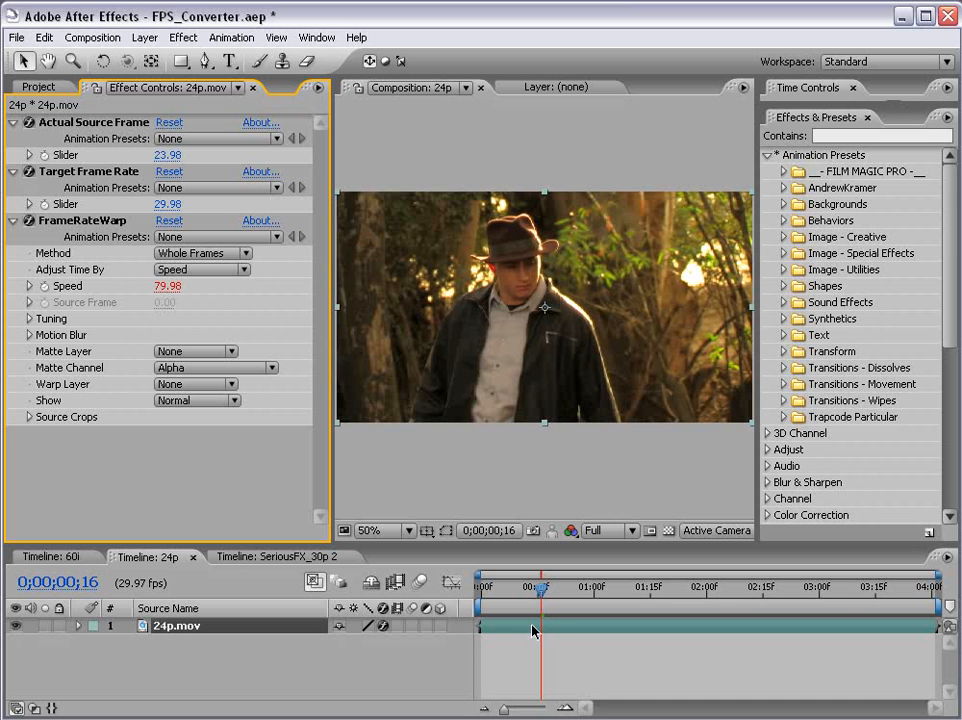
# Step: Collapse and switch off the Actual Source Frame, Target Frame Rate and FrameRateWarp effects on the 24p.mov layer
pyautogui.click(505, 656)
pyautogui.moveTo(174, 543); pyautogui.dragTo(174, 473)
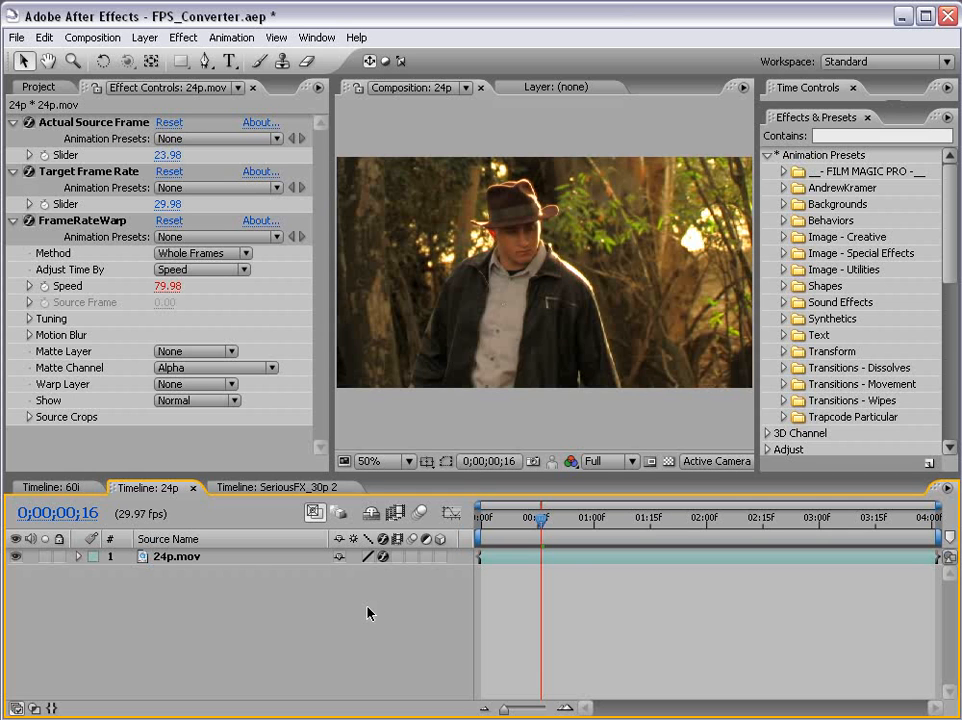
pyautogui.click(566, 562)
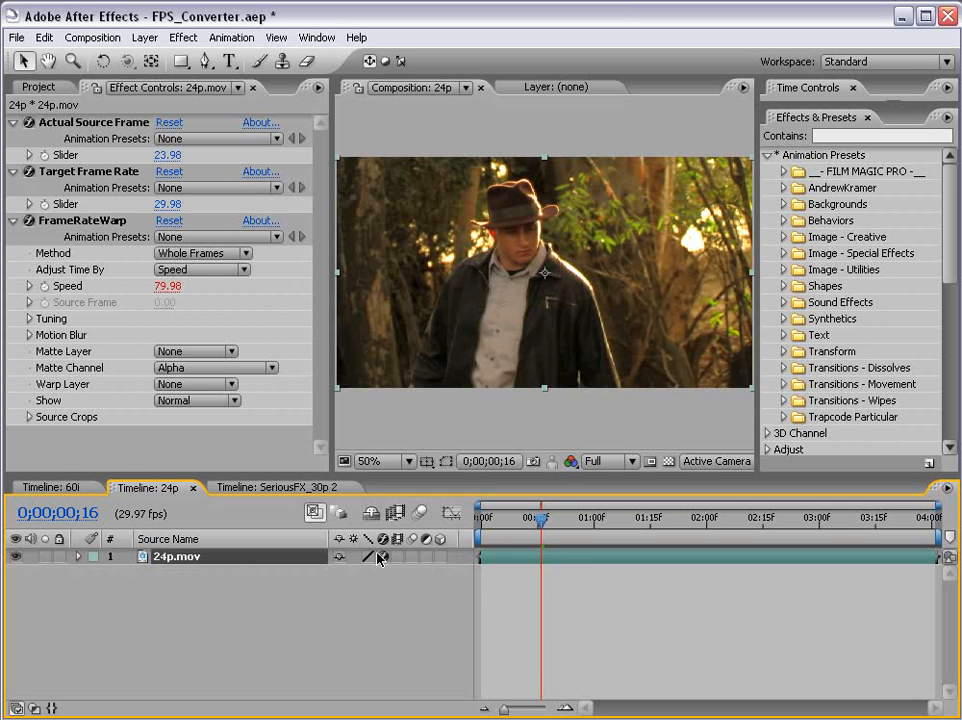
pyautogui.click(14, 122)
pyautogui.click(13, 138)
pyautogui.click(13, 155)
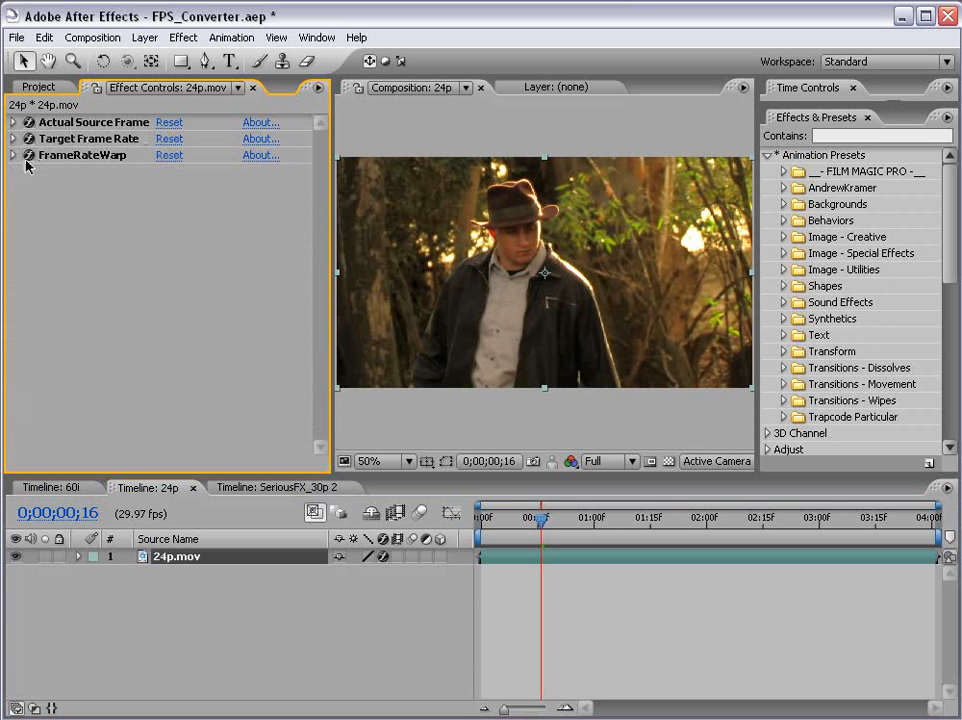
pyautogui.moveTo(28, 156); pyautogui.dragTo(29, 122)
pyautogui.click(491, 599)
pyautogui.click(503, 560)
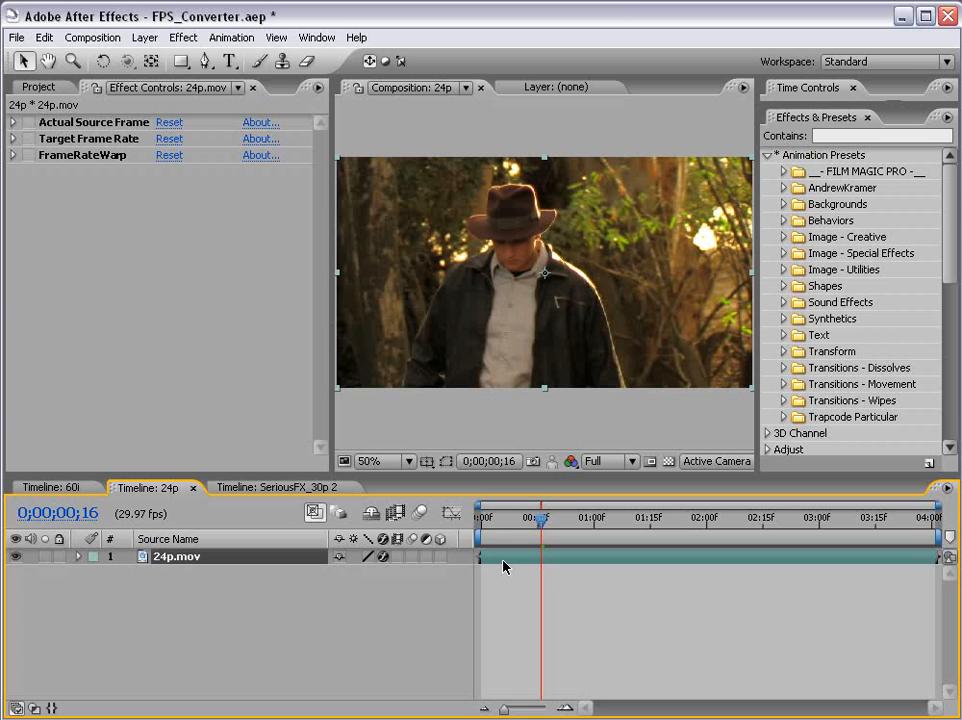
pyautogui.click(154, 234)
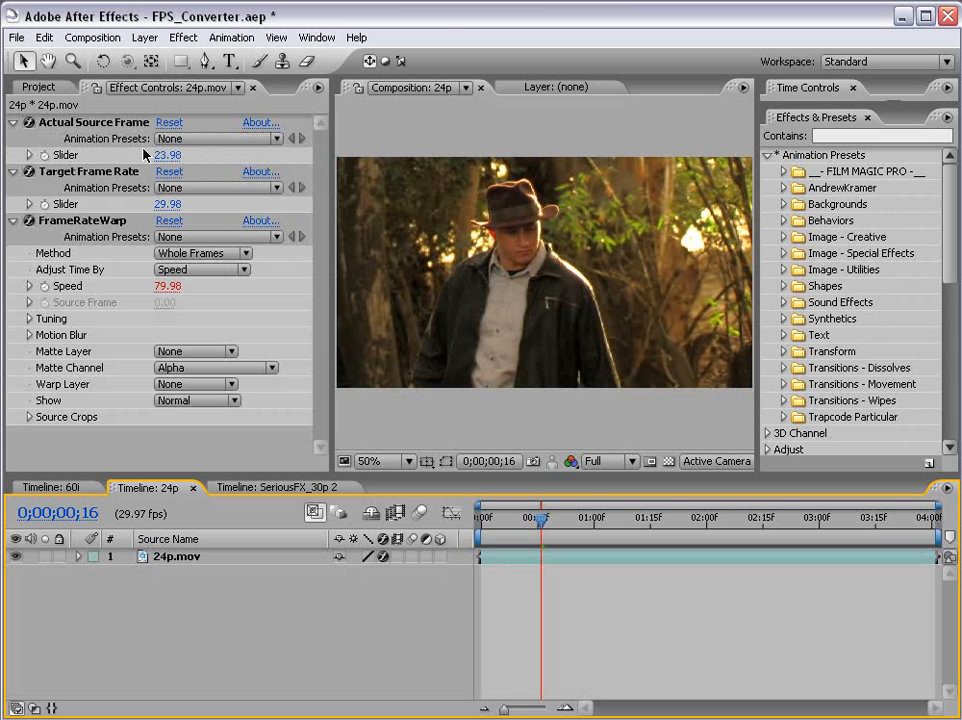
# Step: Expand FrameRateWarp's Speed control and reveal its expression under the 24p.mov layer in the timeline
pyautogui.click(50, 122)
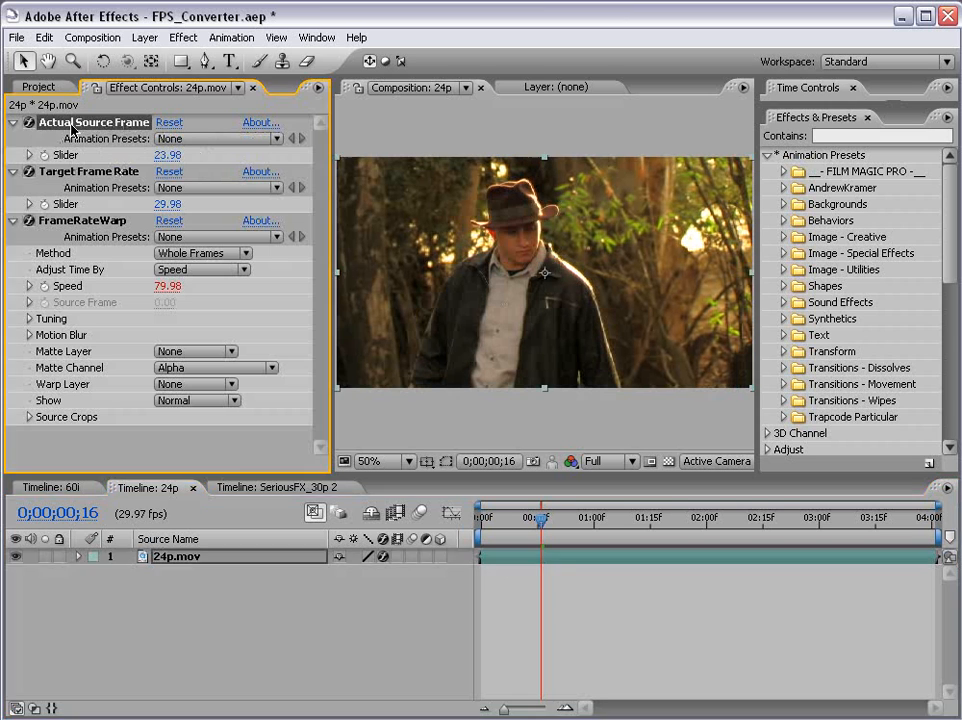
pyautogui.click(32, 171)
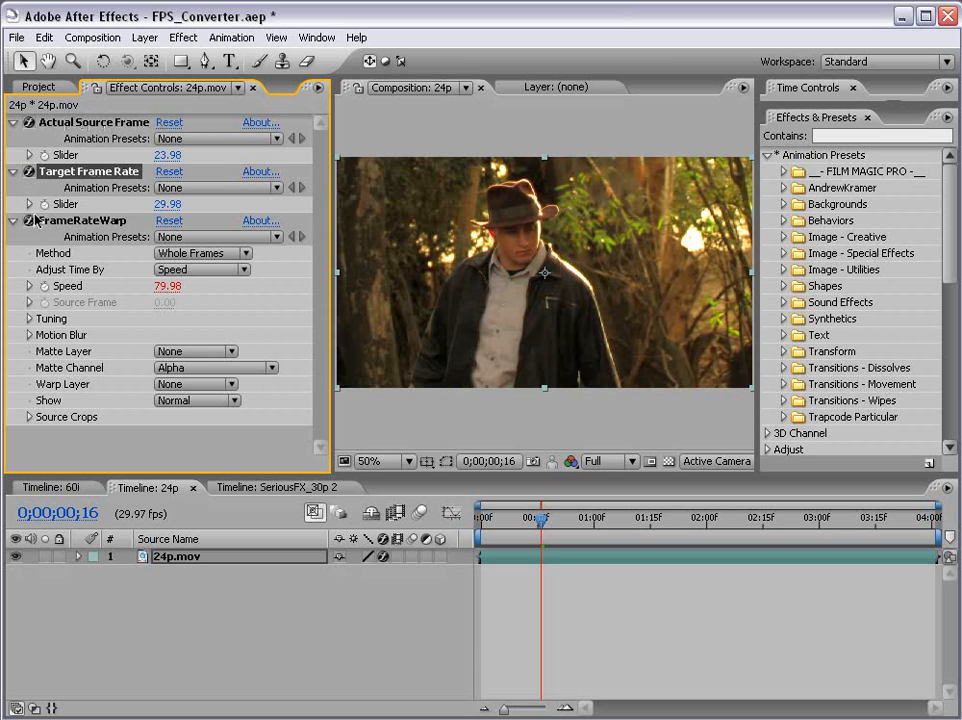
pyautogui.click(72, 221)
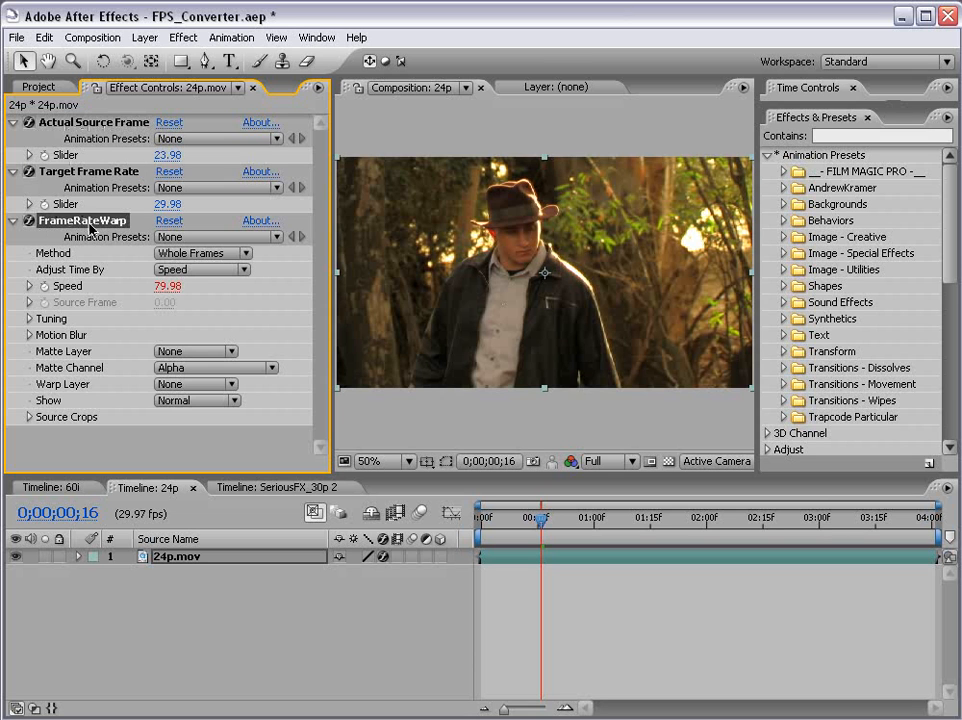
pyautogui.click(29, 286)
pyautogui.click(534, 565)
pyautogui.press('e')
pyautogui.press('e')
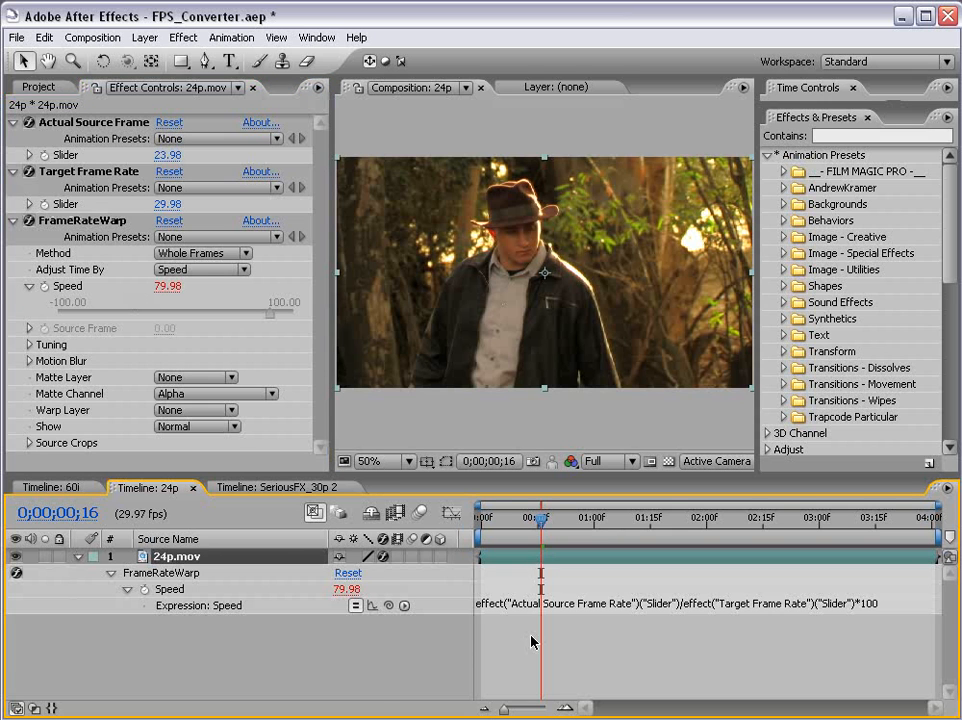
# Step: Examine the Speed expression, including the Actual Source Frame Rate reference, the division by Target Frame Rate and the multiplication by 100
pyautogui.click(500, 605)
pyautogui.click(508, 632)
pyautogui.click(643, 606)
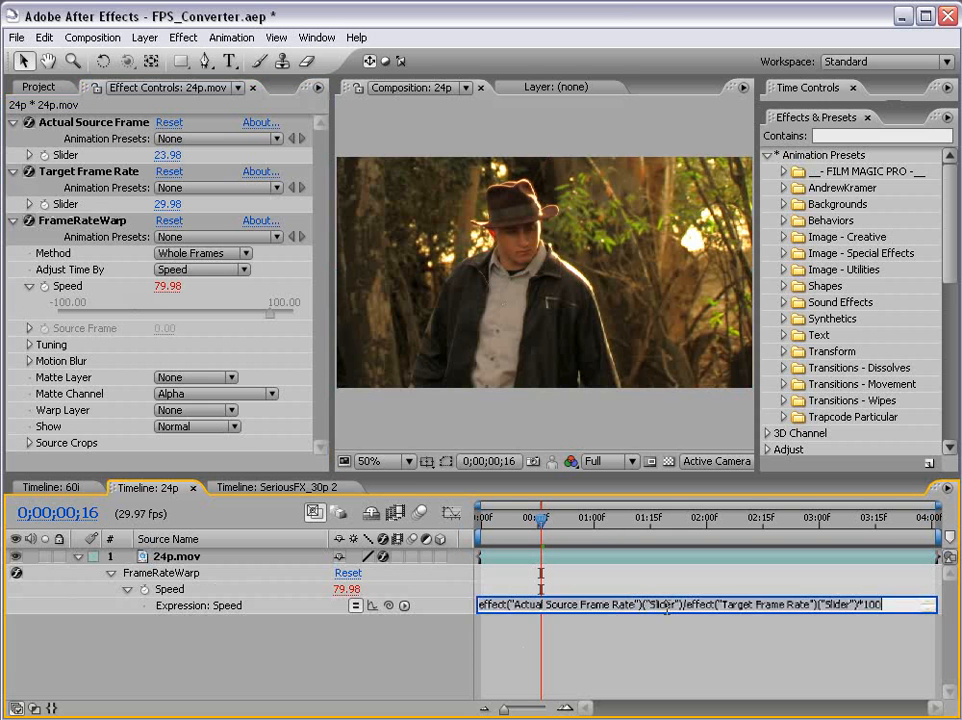
pyautogui.click(543, 606)
pyautogui.moveTo(523, 606); pyautogui.dragTo(618, 606)
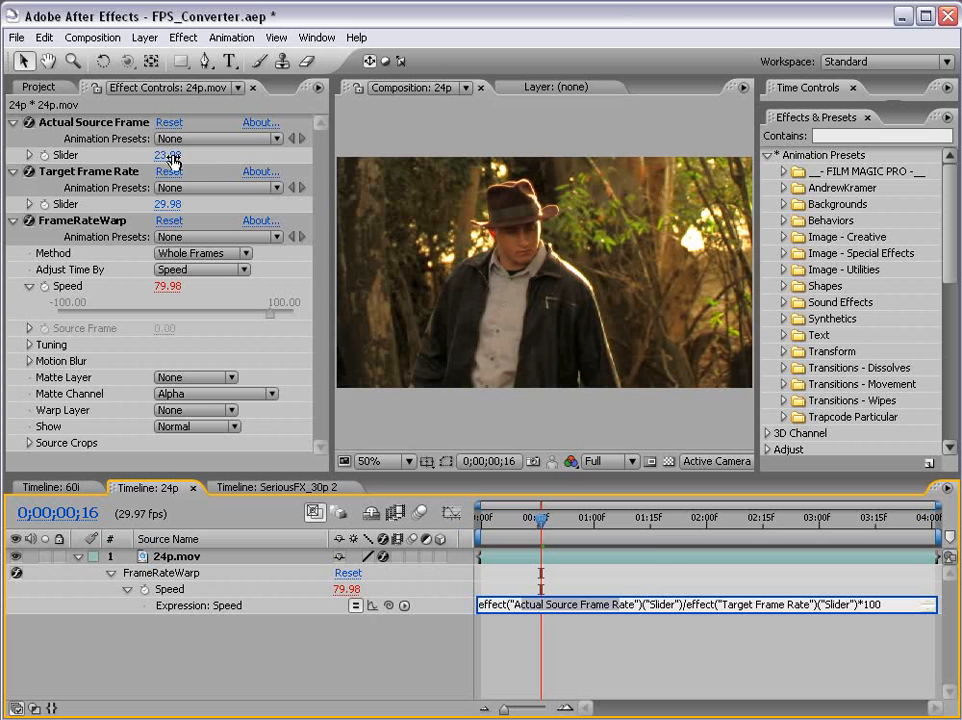
pyautogui.click(686, 605)
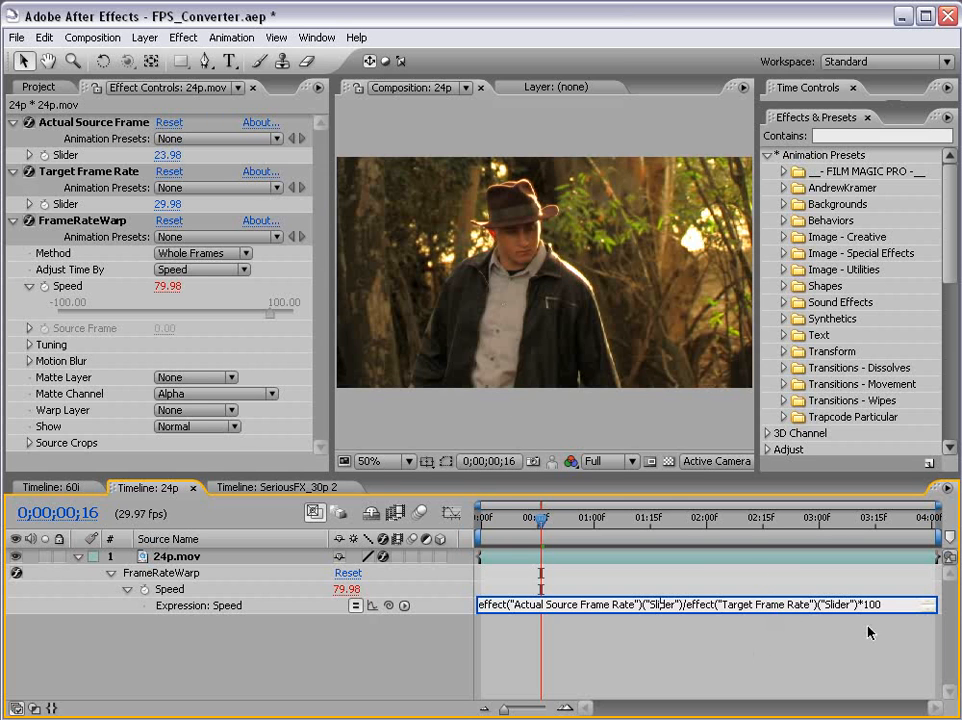
pyautogui.moveTo(862, 604); pyautogui.dragTo(882, 604)
pyautogui.click(725, 664)
pyautogui.click(877, 602)
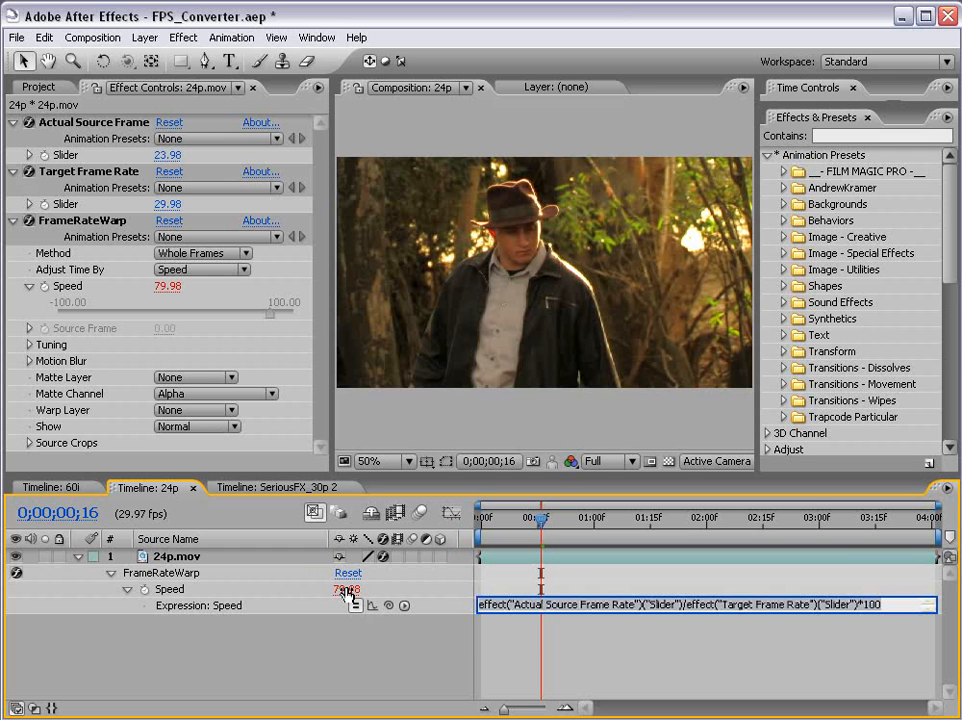
# Step: Apply the FMP_Enhance-Warm preset from Film Magic Pro's Cinema_Styles to the 60i.mov layer in the 60i composition and preview later frames
pyautogui.press('KP_Enter')
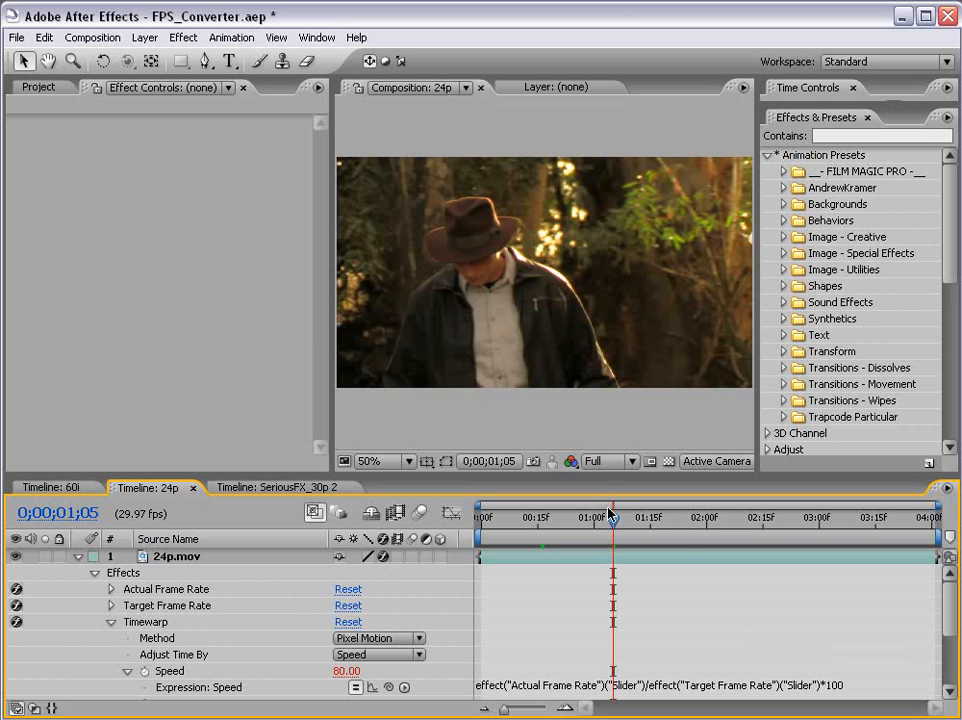
pyautogui.click(68, 490)
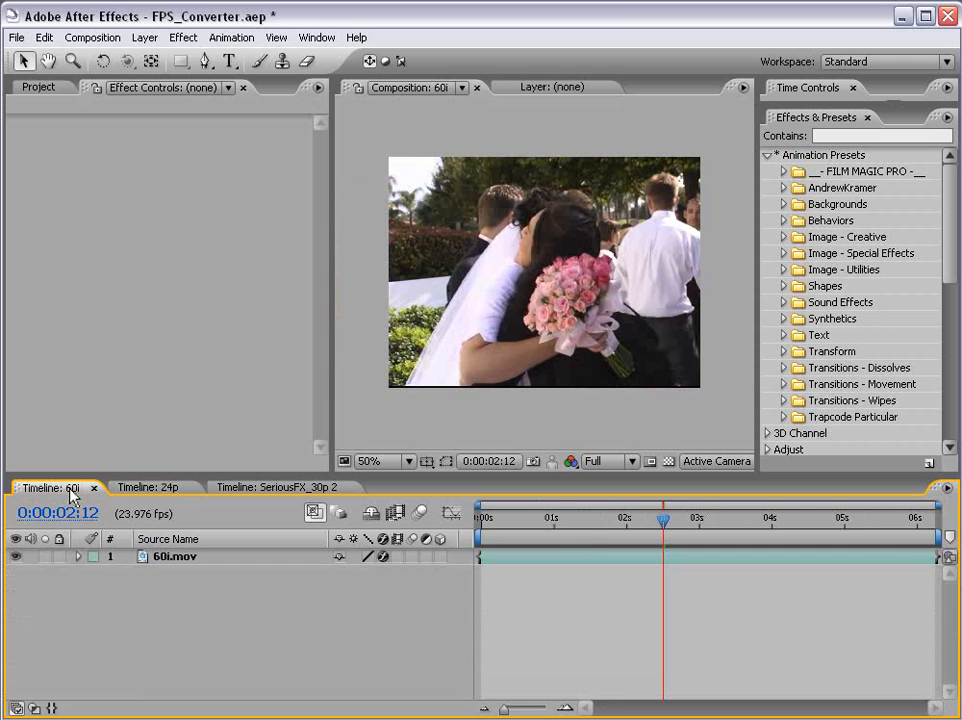
pyautogui.click(563, 555)
pyautogui.click(784, 172)
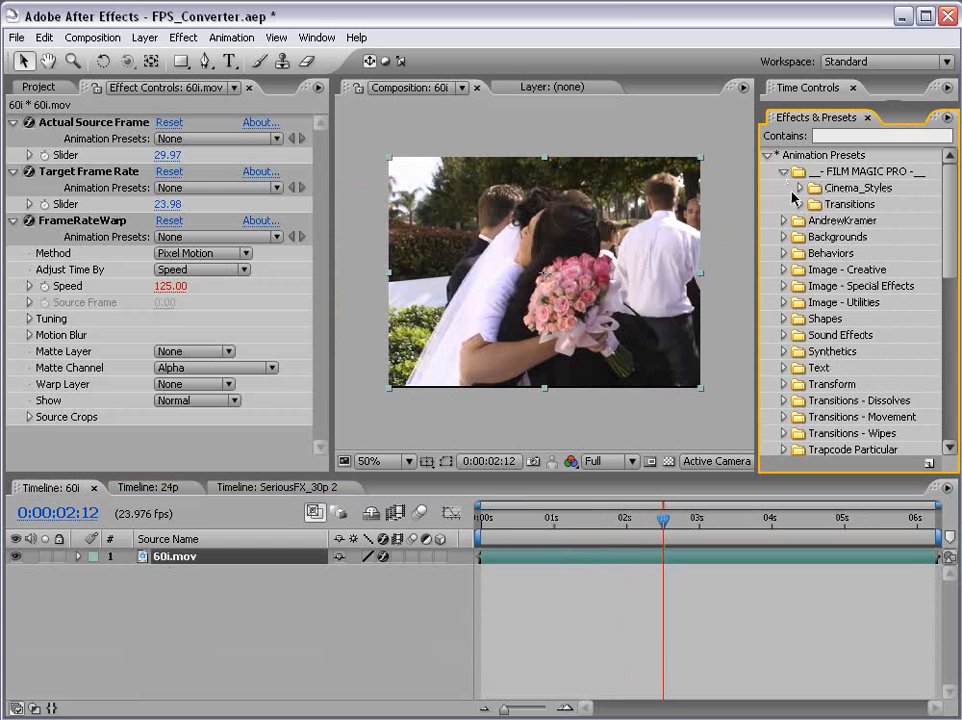
pyautogui.click(799, 188)
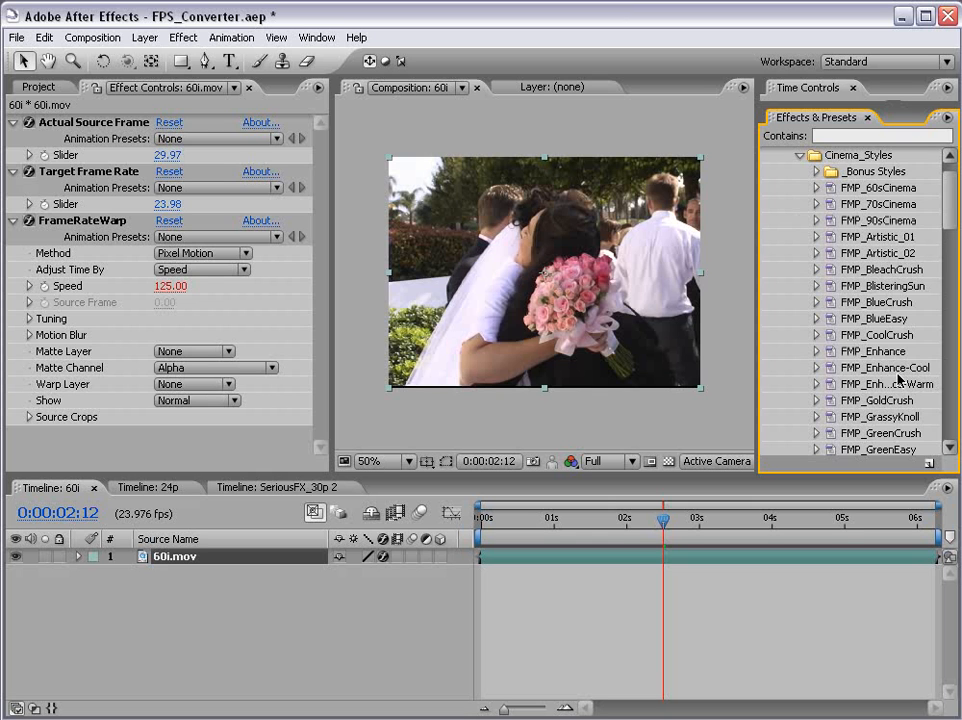
pyautogui.moveTo(898, 380); pyautogui.dragTo(612, 300)
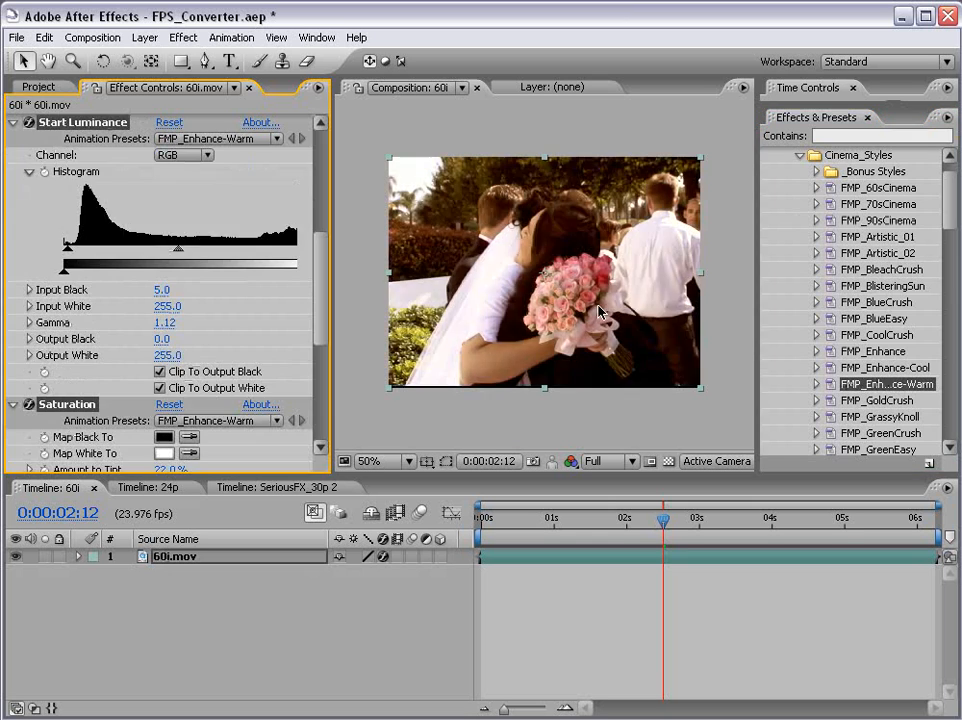
pyautogui.click(696, 521)
pyautogui.moveTo(706, 528); pyautogui.dragTo(820, 526)
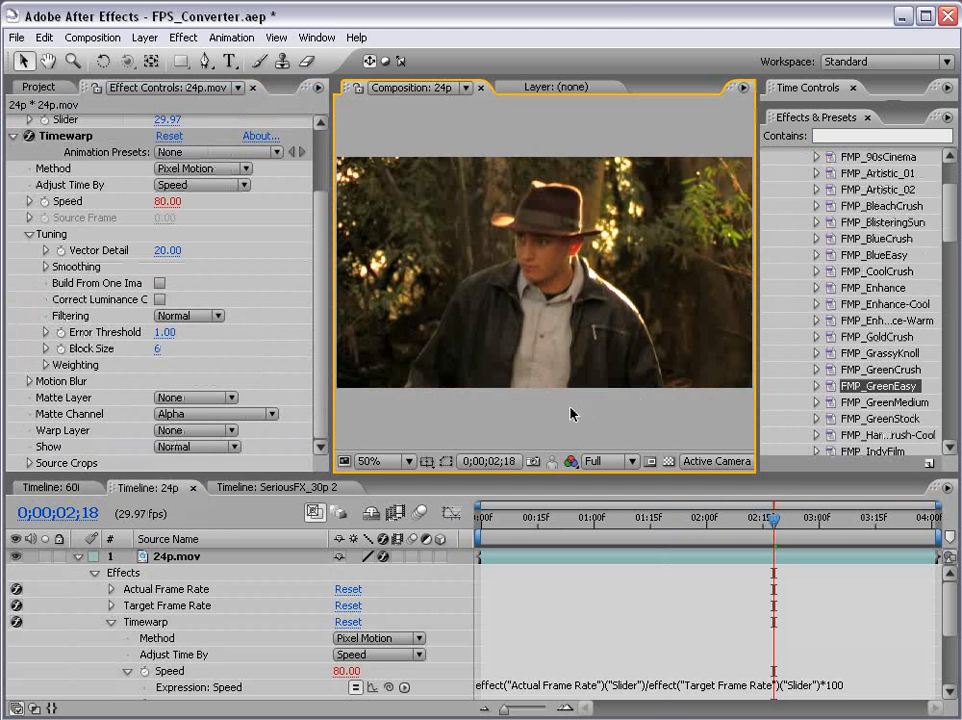
# Step: Apply the FMP_GreenEasy cinema style preset to the 24p.mov layer in the 24p composition and deselect the layer
pyautogui.moveTo(878, 386); pyautogui.dragTo(636, 565)
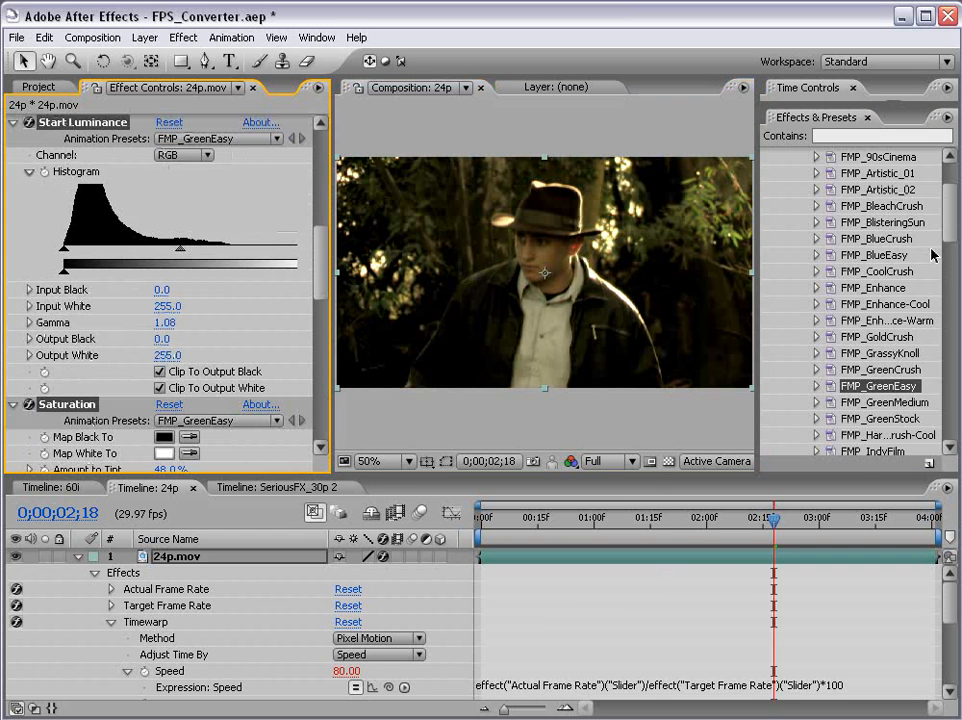
pyautogui.scroll(3, 932, 256)
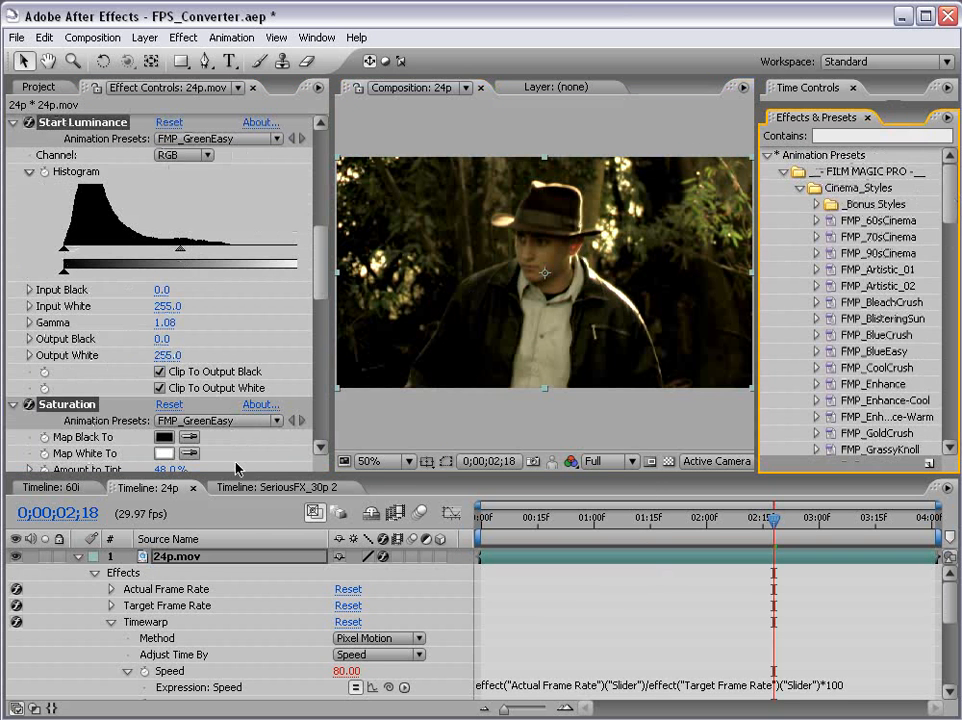
pyautogui.click(563, 414)
pyautogui.scroll(1, 644, 309)
pyautogui.scroll(-1, 640, 312)
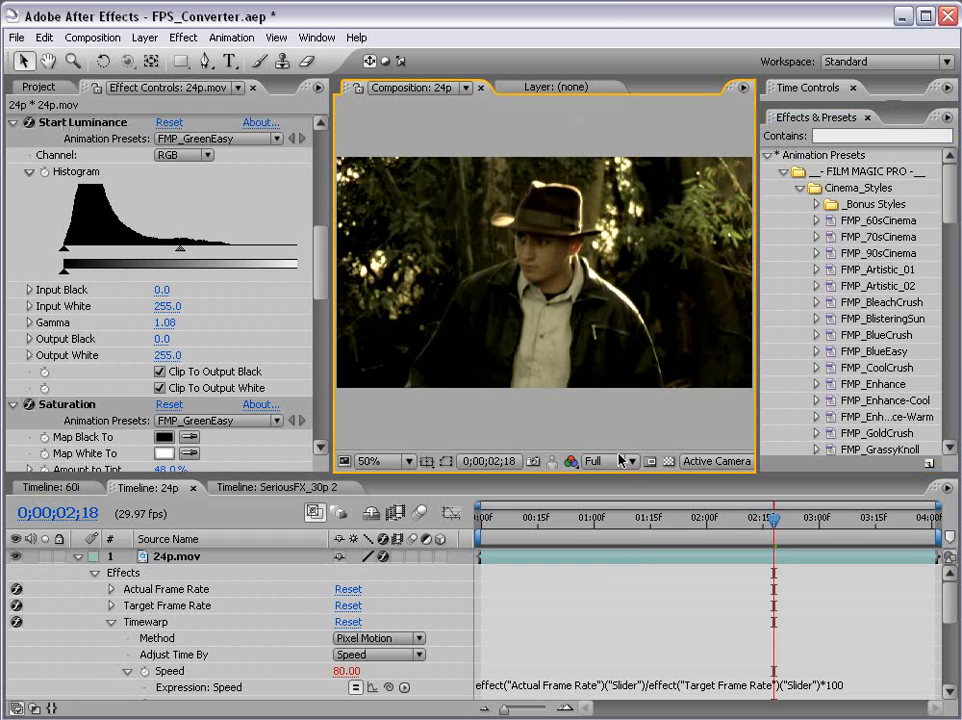